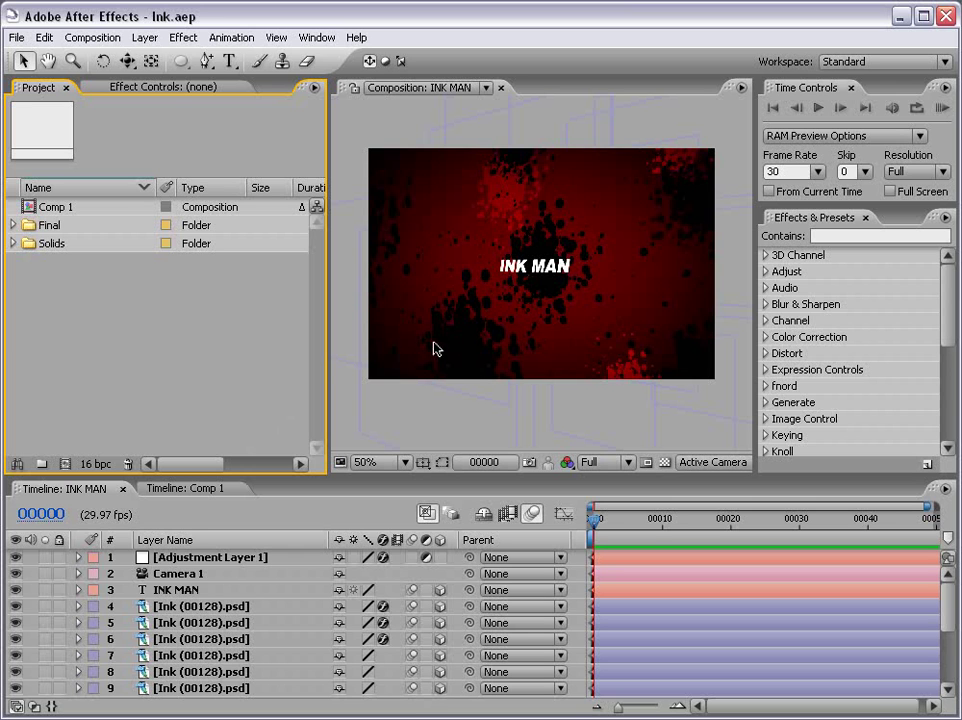
- Preview the finished INK MAN composition in a maximized viewer and restore the normal layout
key("grave")
scroll(505, 312, "up", 1)
key("KP_0")
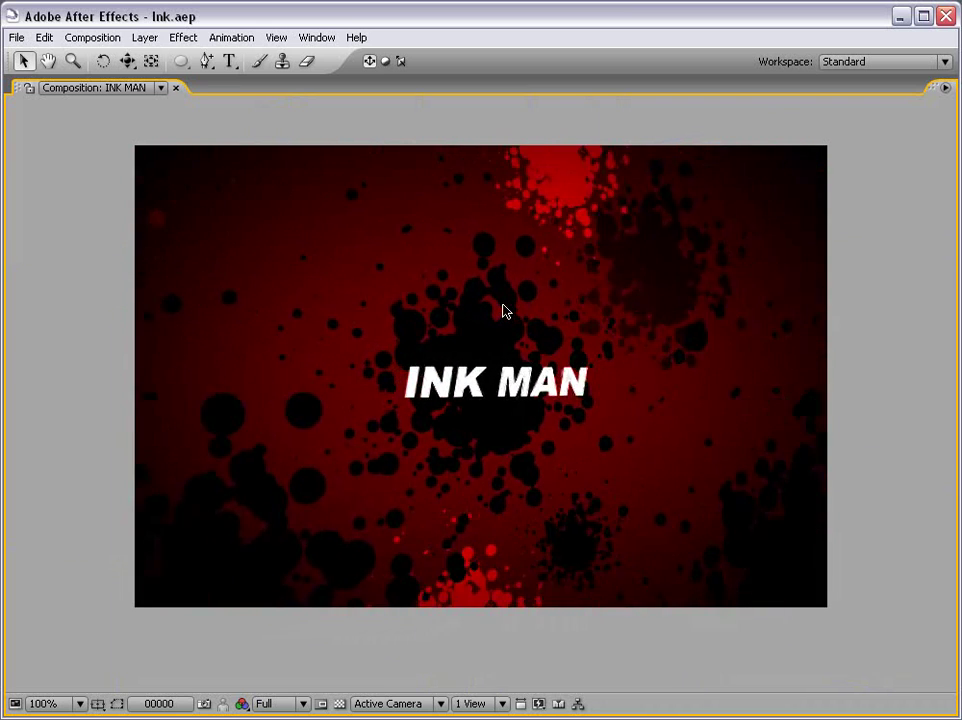
key("grave")
- Switch to the Comp 1 composition and preview its ink drop animation in a maximized viewer
left_click(225, 490)
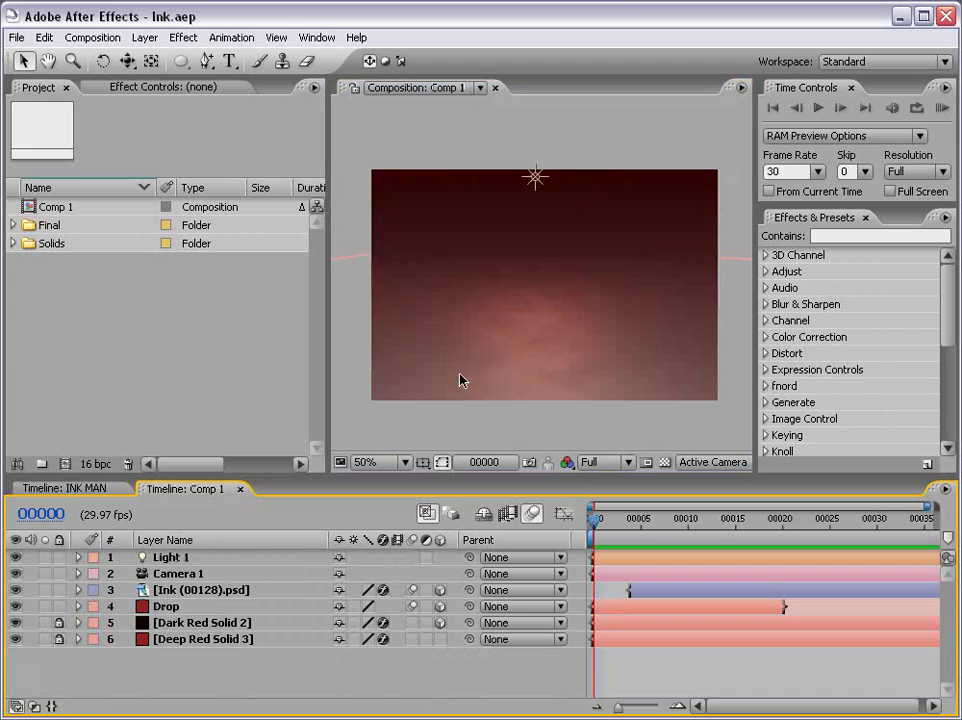
key("grave")
key("KP_0")
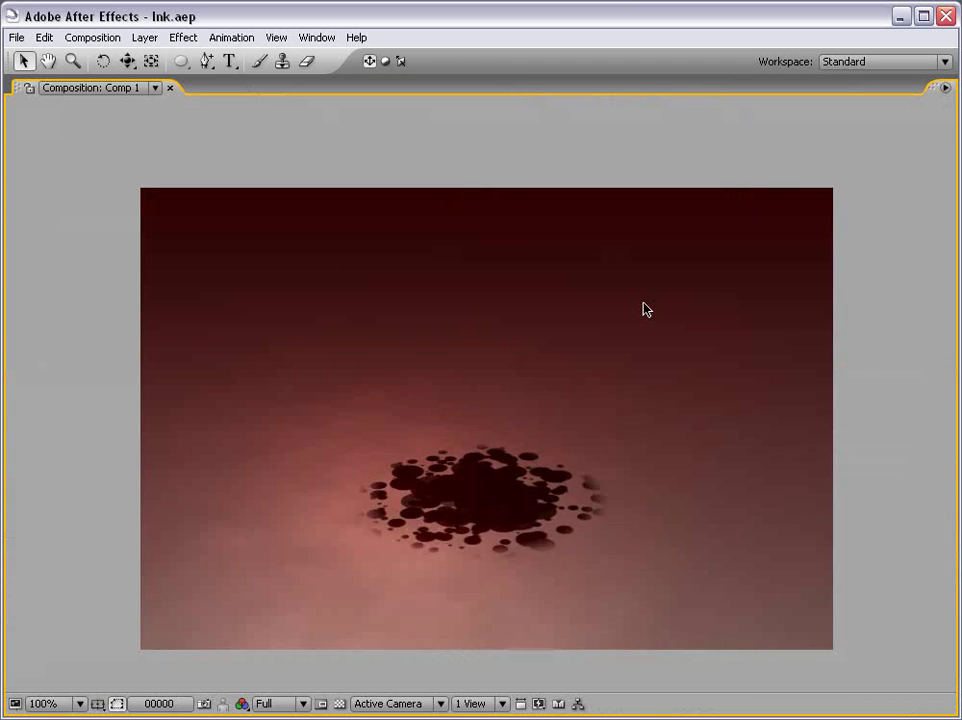
key("space")
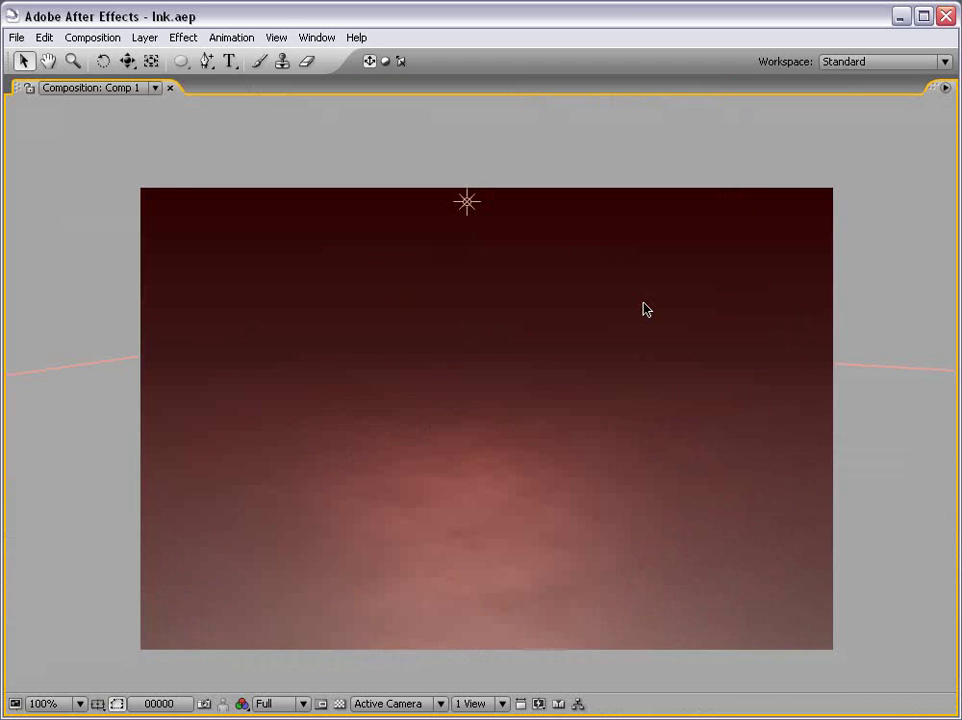
key("grave")
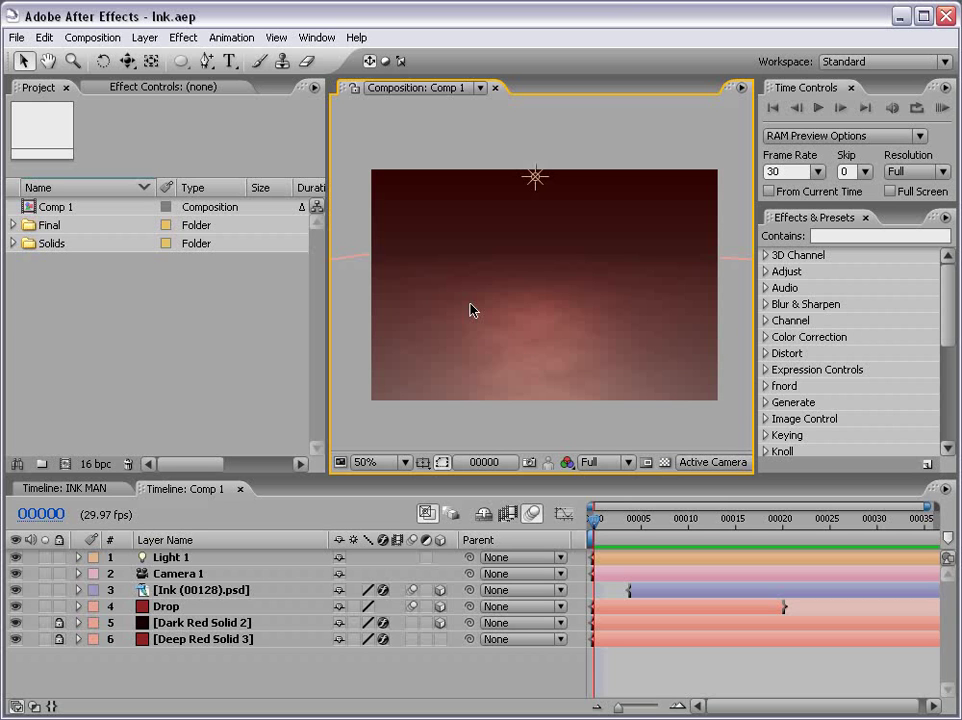
- Create a new composition named Comp 2 using the NTSC DV preset
left_click(178, 311)
left_click(92, 38)
left_click(94, 57)
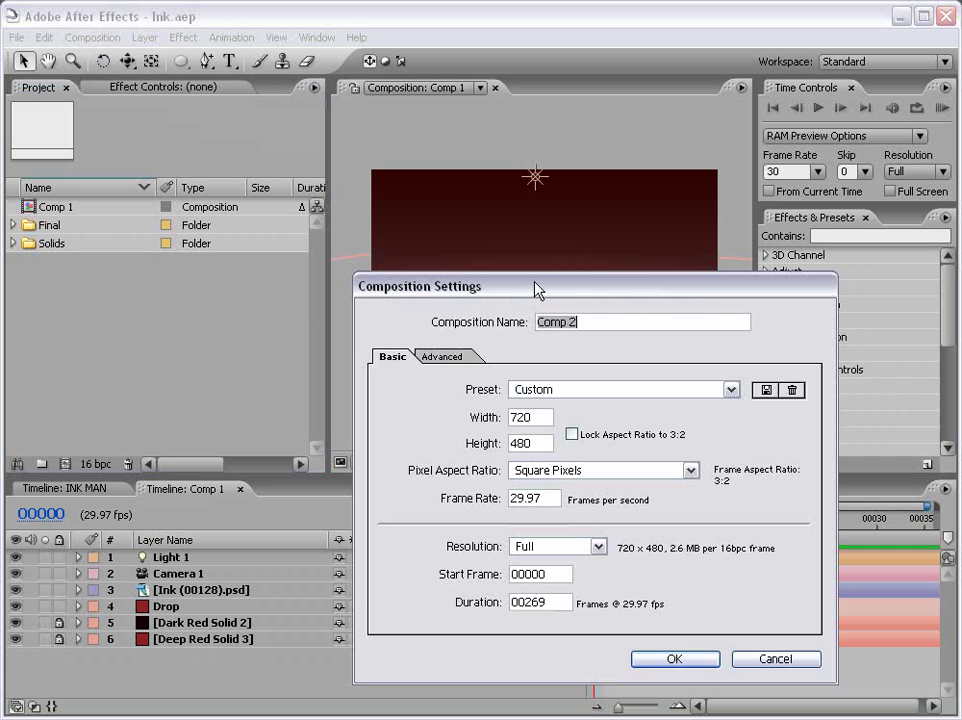
left_click(620, 389)
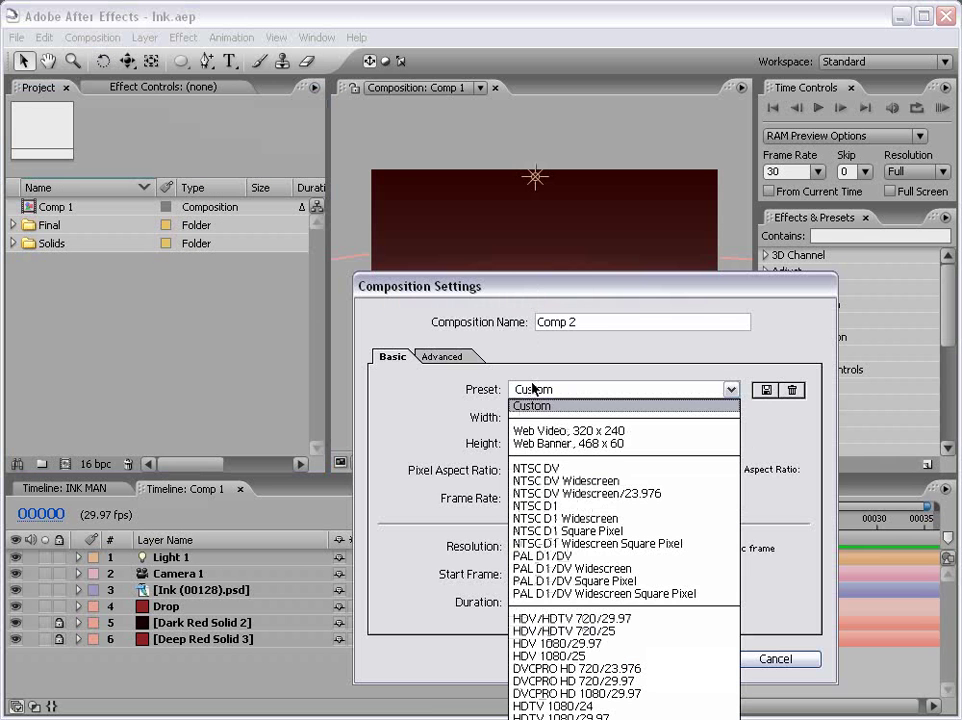
left_click(575, 470)
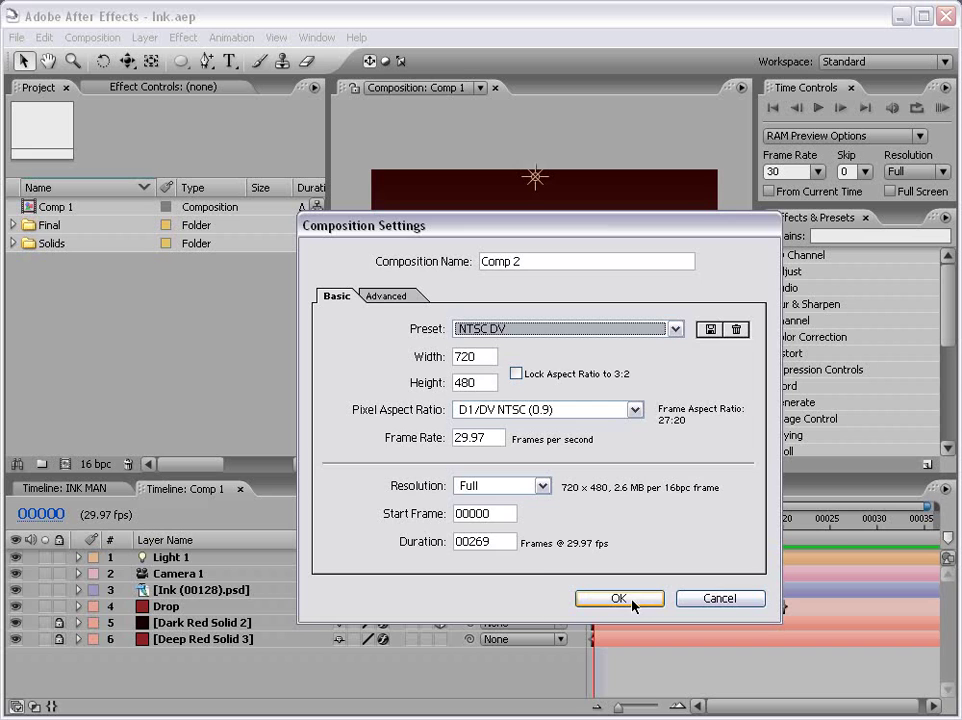
left_click(632, 601)
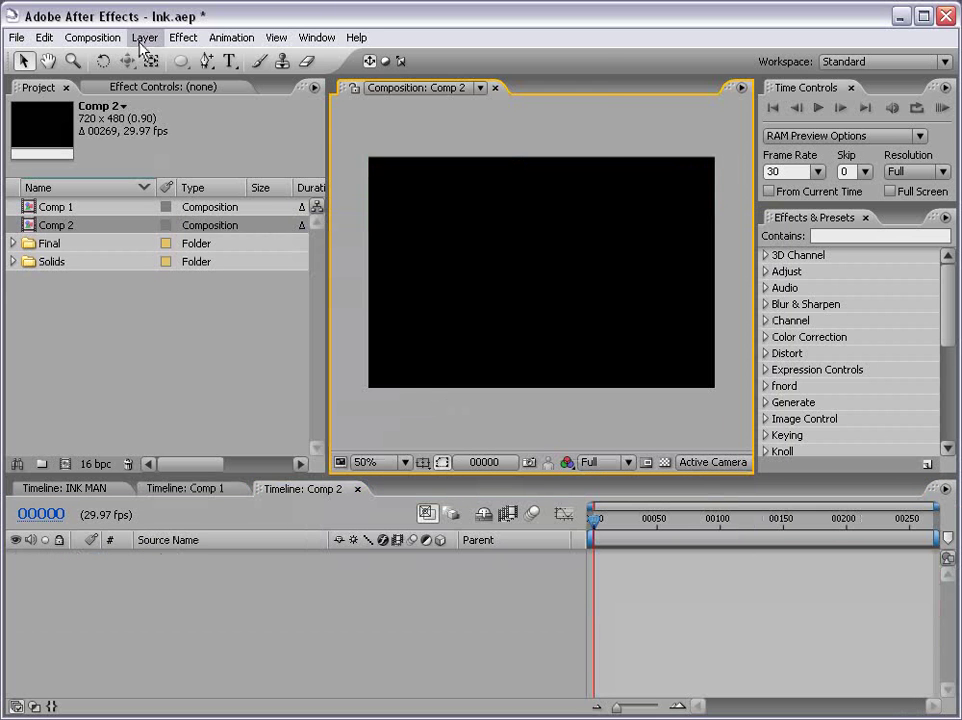
- Add a white 720 x 480 solid layer named White Solid 1 to Comp 2
left_click(144, 37)
mouse_move(150, 58)
left_click(403, 88)
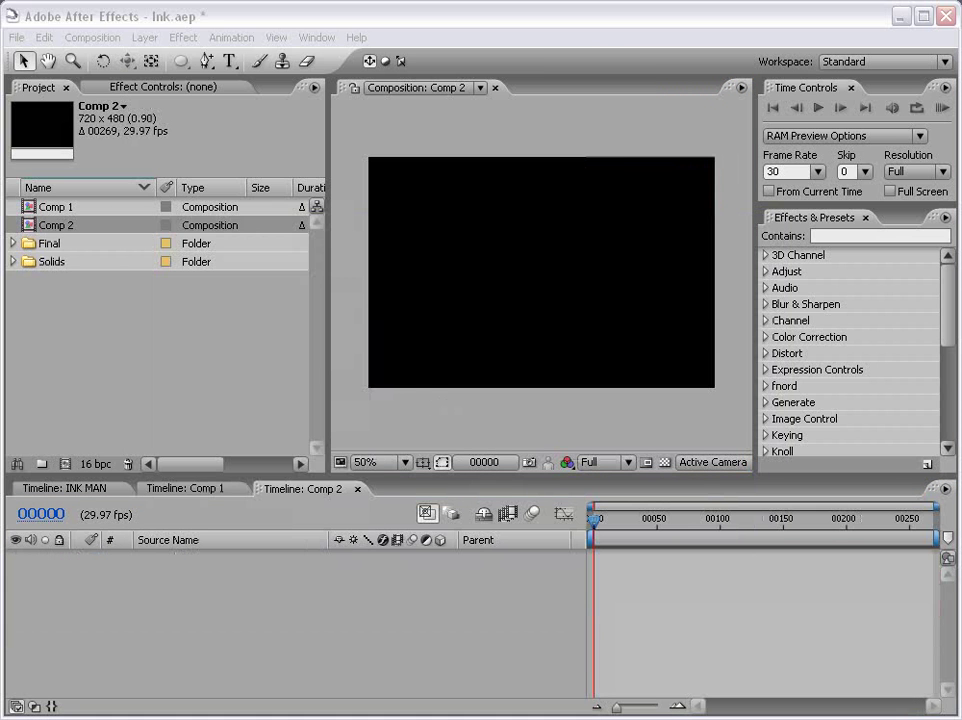
left_click(345, 504)
left_click_drag(343, 430, 272, 315)
left_click(698, 304)
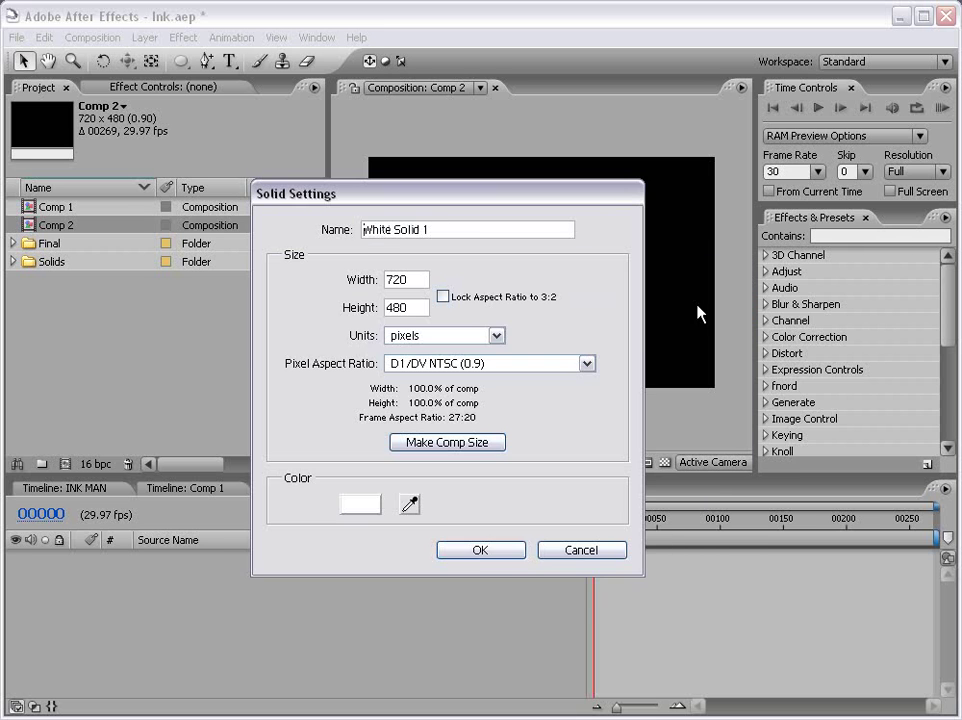
left_click(478, 549)
- Find the CC Particle World effect by searching for "particl" and apply it to the white solid
left_click(830, 236)
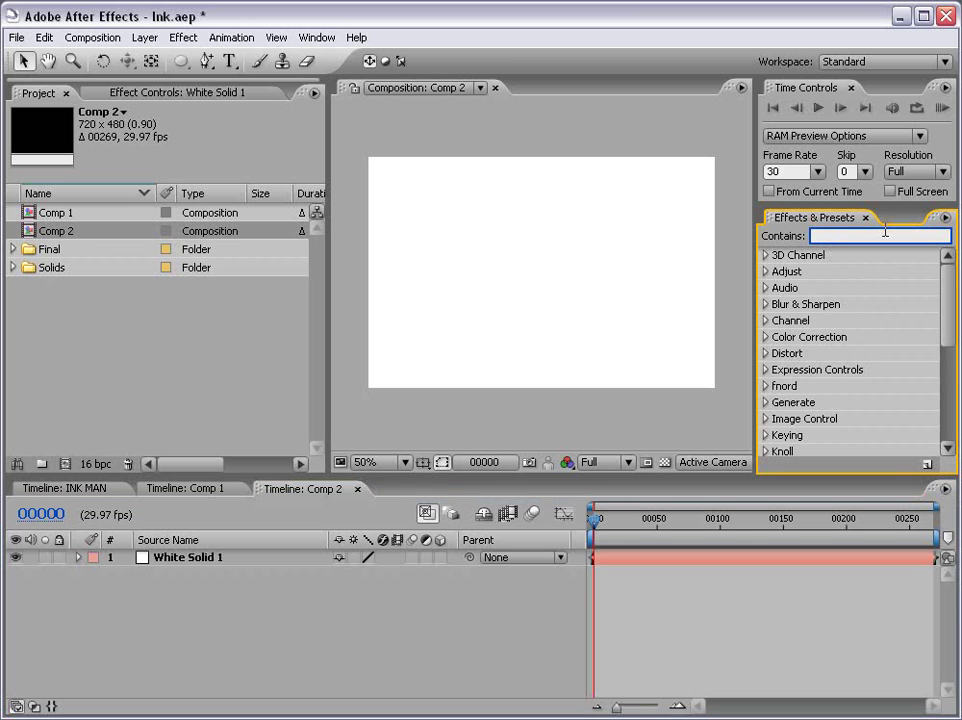
type("partic")
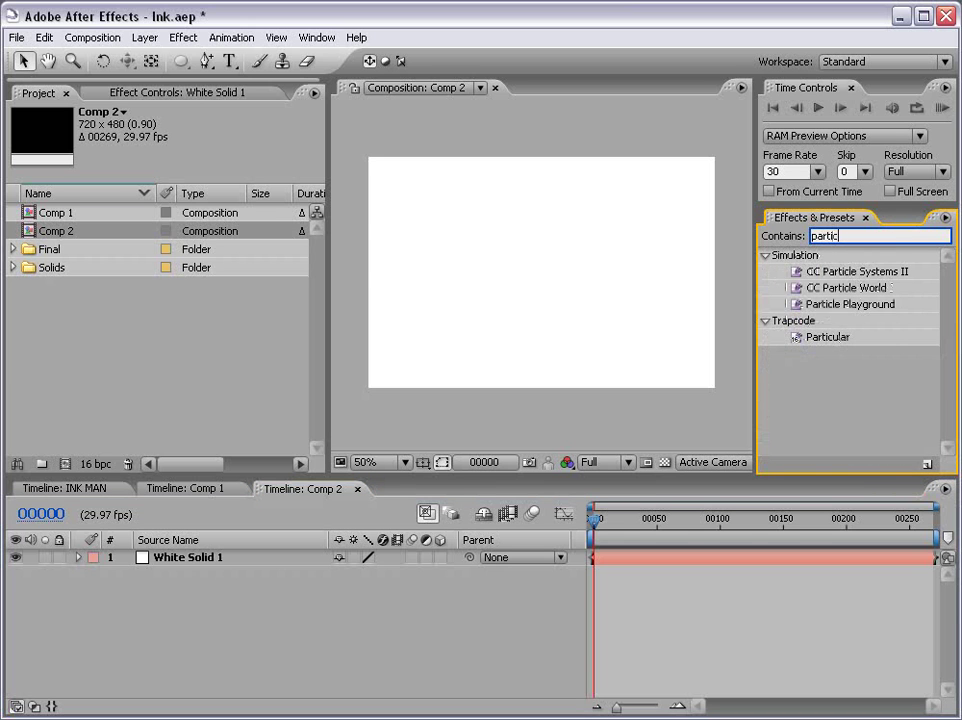
type("l")
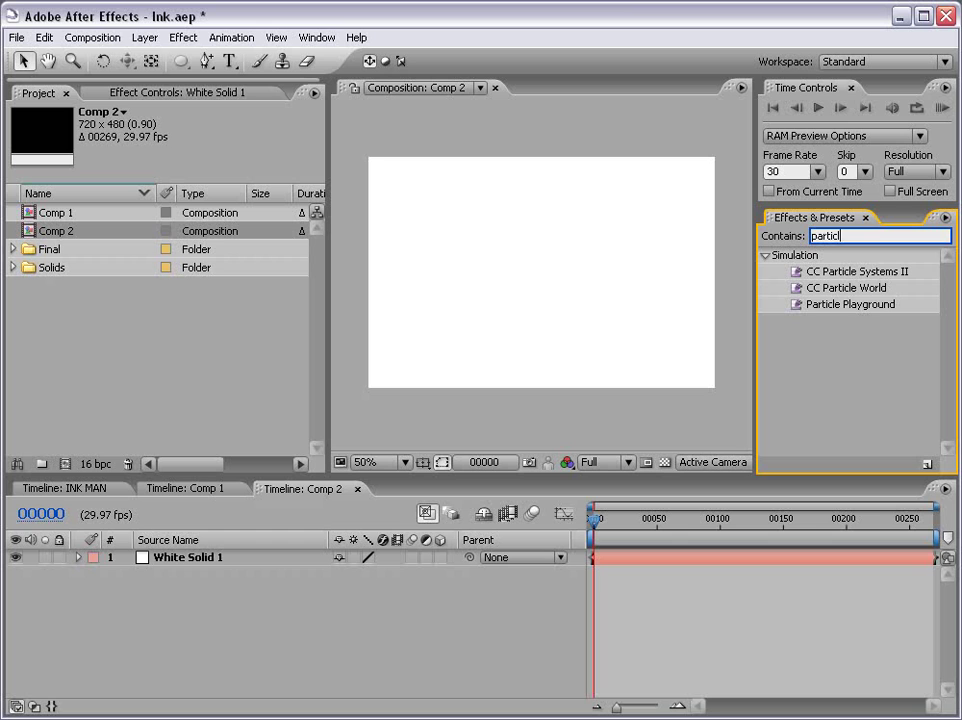
left_click(837, 291)
left_click_drag(837, 292, 569, 273)
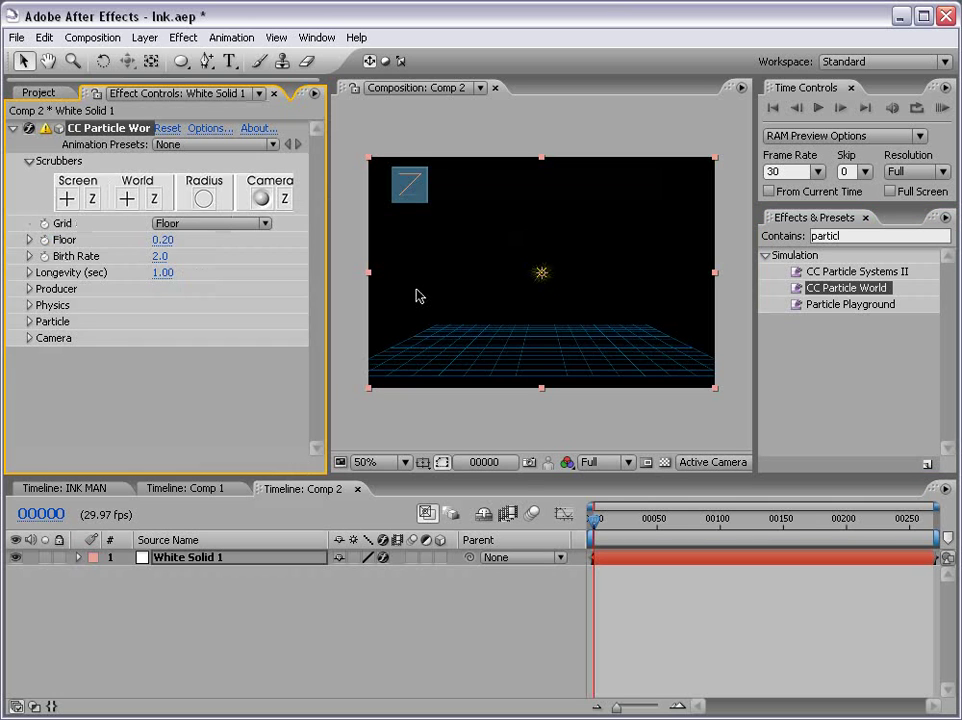
- Move the current time to frame 30 and set the CC Particle World grid to Off
mouse_move(600, 524)
left_mouse_down()
mouse_move(647, 524)
mouse_move(600, 532)
left_mouse_up()
key("space")
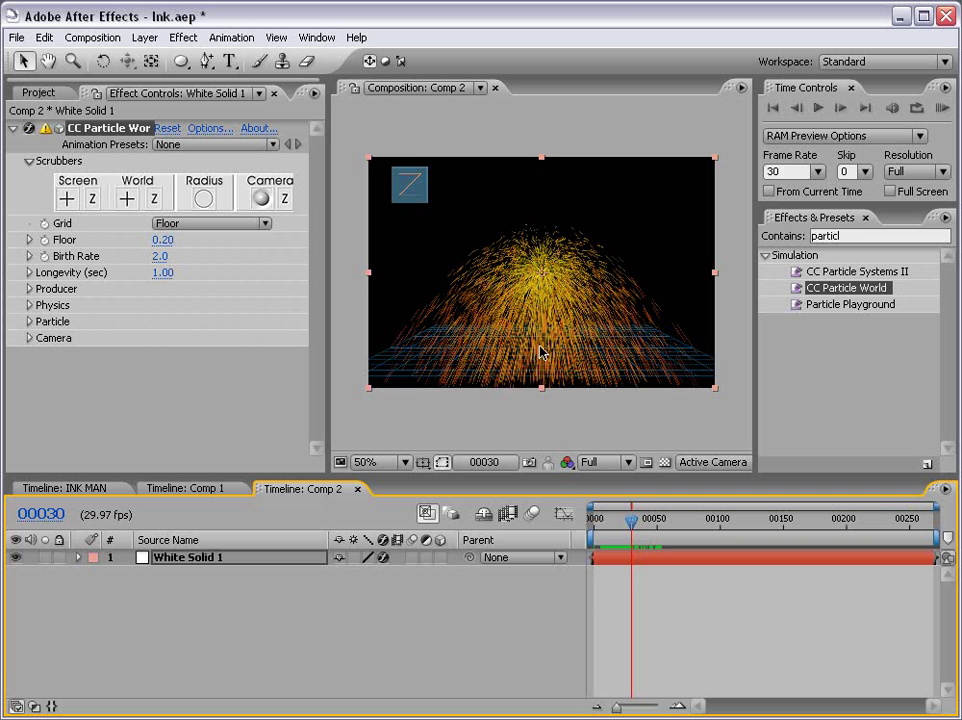
key("period")
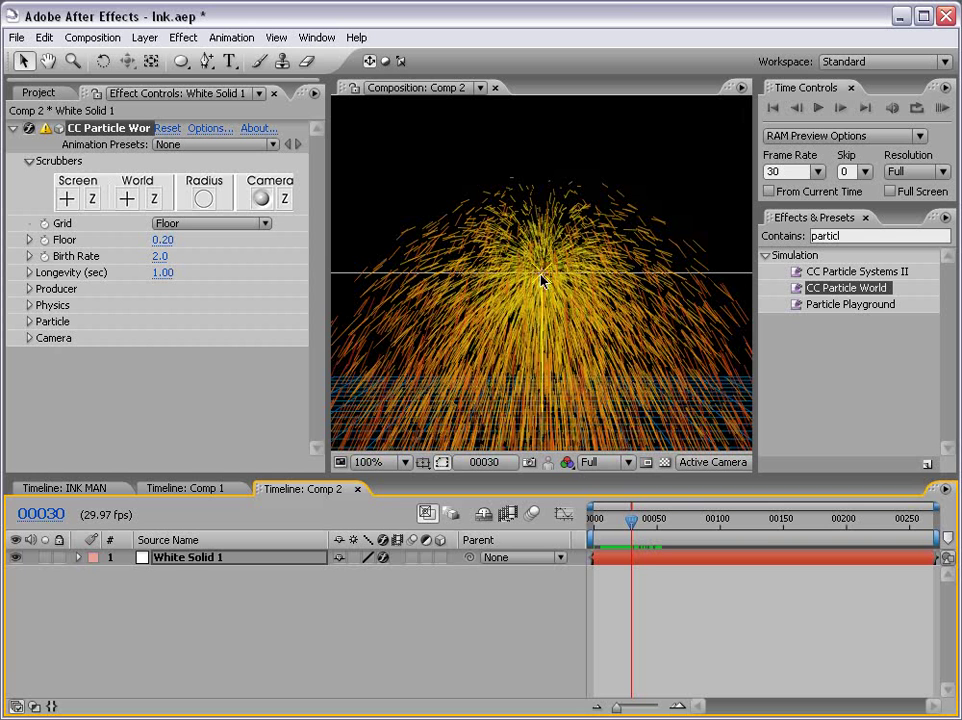
key("comma")
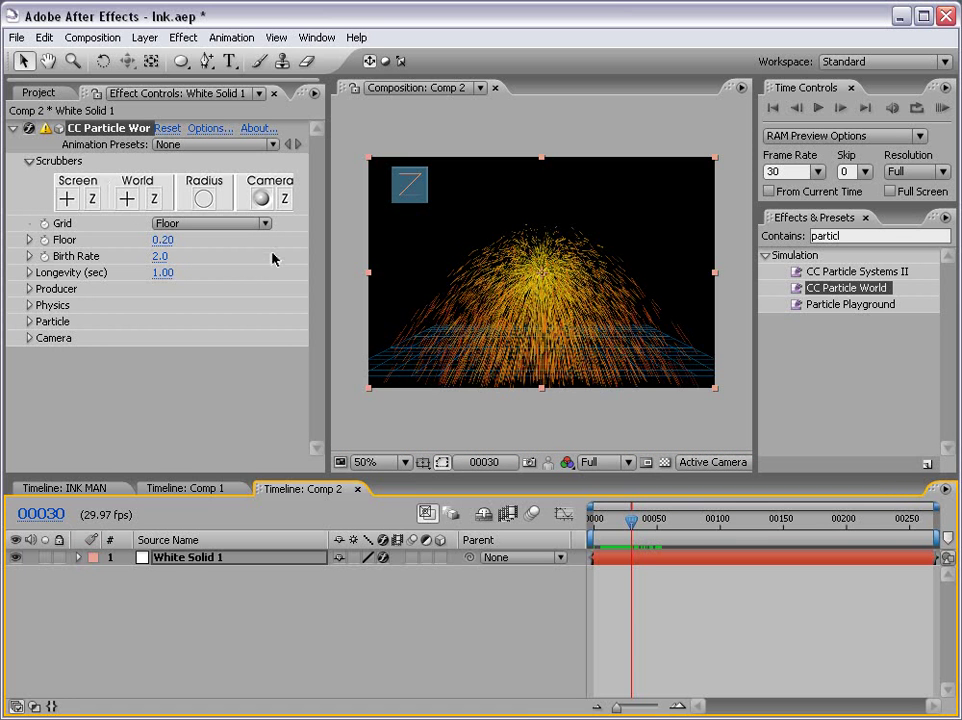
left_click(195, 224)
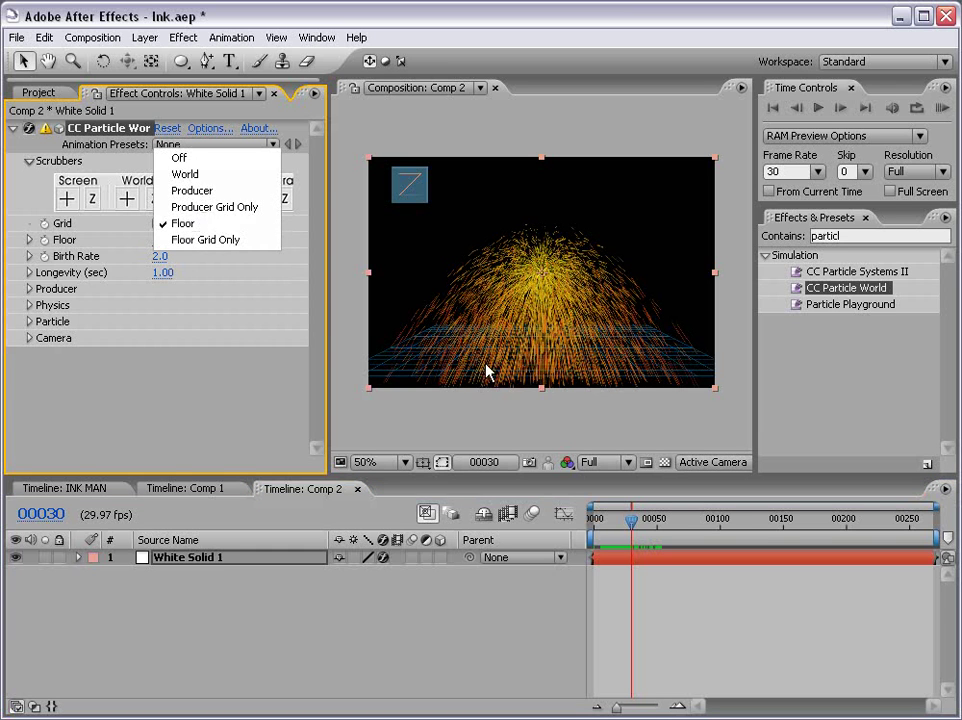
left_click(180, 159)
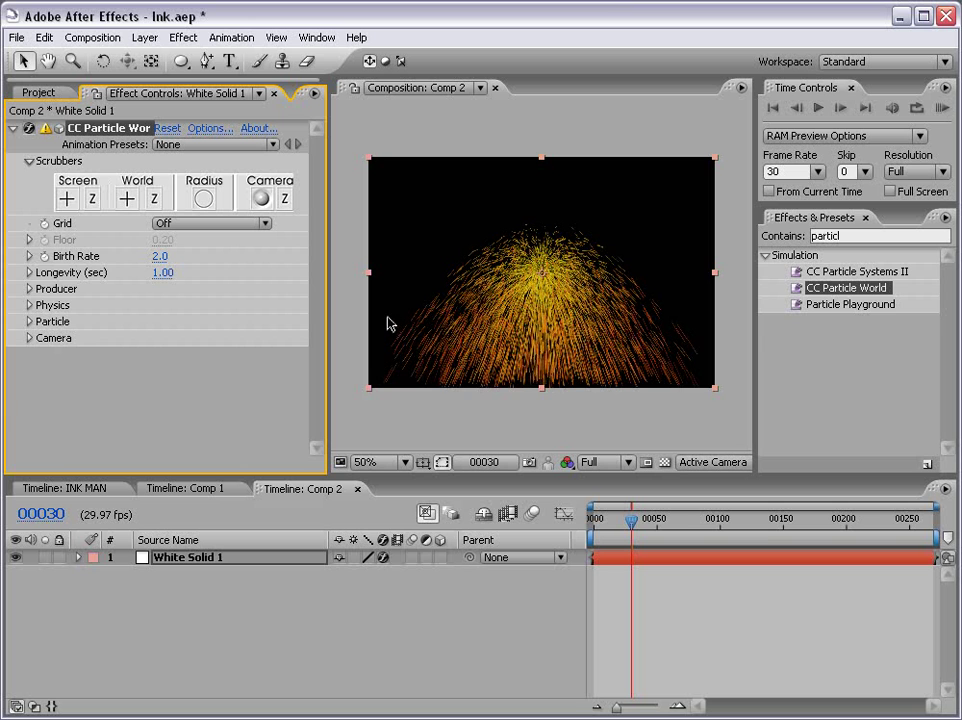
- Expand the Particle, Physics and Producer settings in an enlarged effect area and set Gravity to 0
left_click(29, 322)
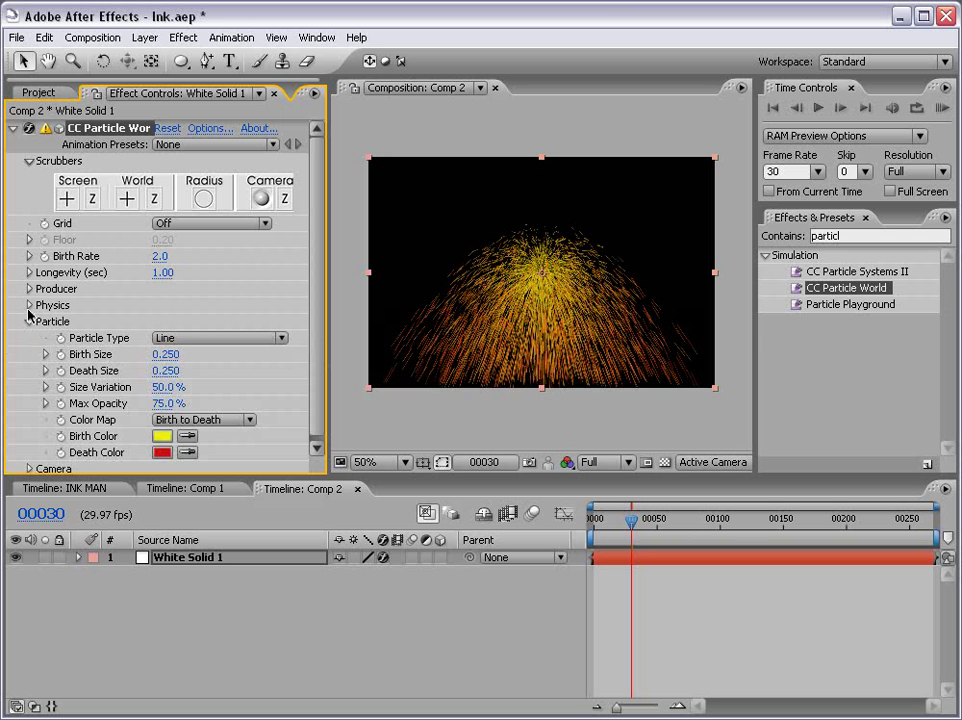
left_click(29, 305)
left_click(29, 288)
left_click_drag(369, 474, 369, 574)
scroll(318, 483, "down", 3)
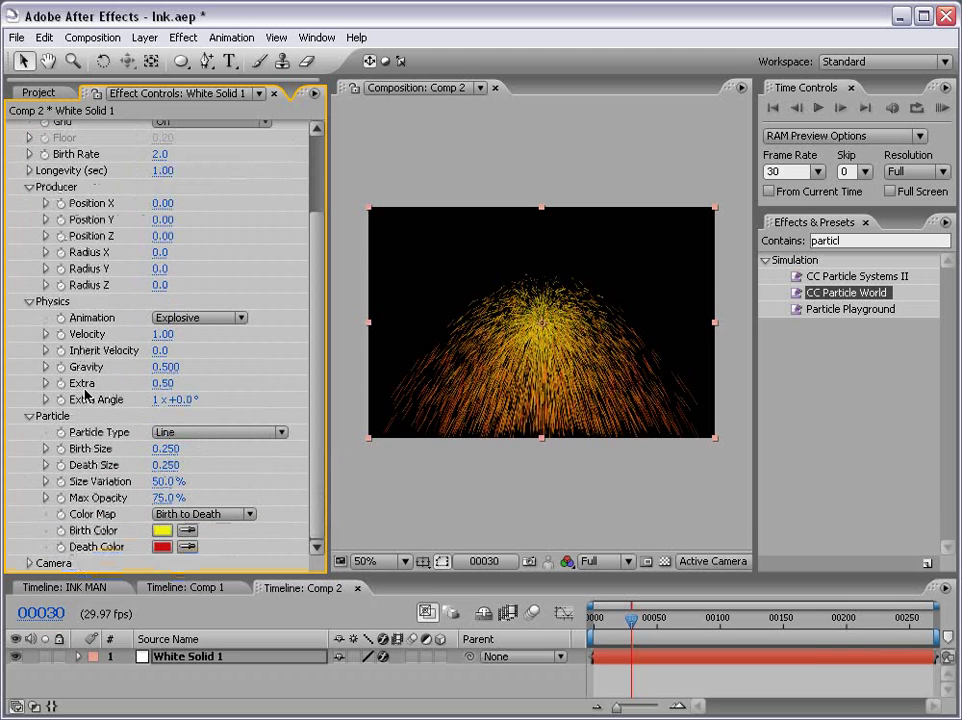
left_click(165, 367)
type("0")
key("Return")
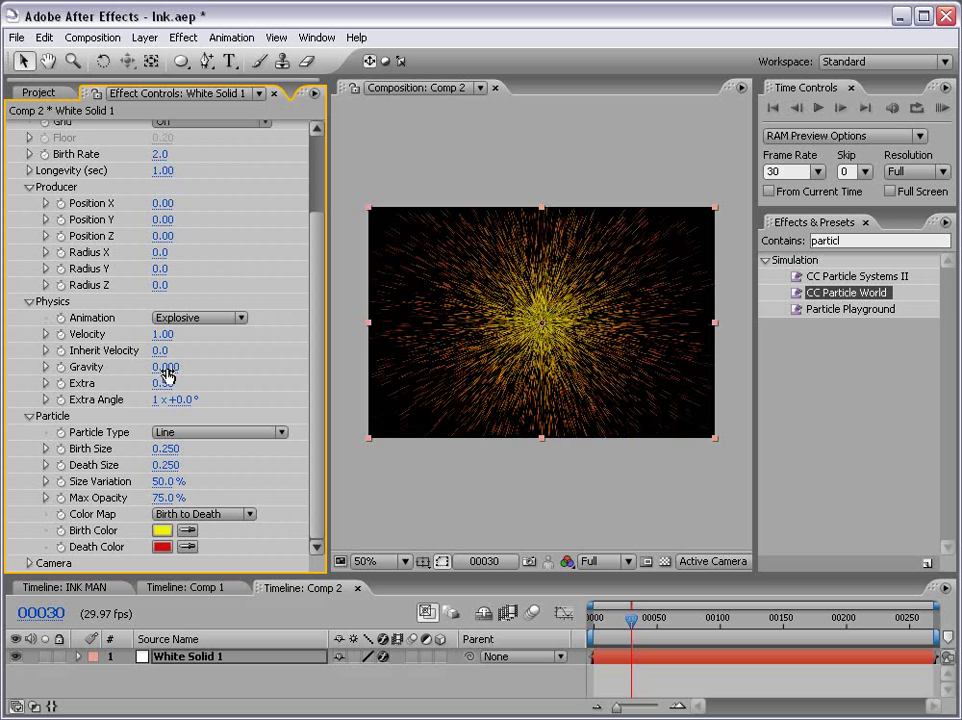
- Set the Particle Type to Lens Convex and its Max Opacity to 100%
left_click(193, 432)
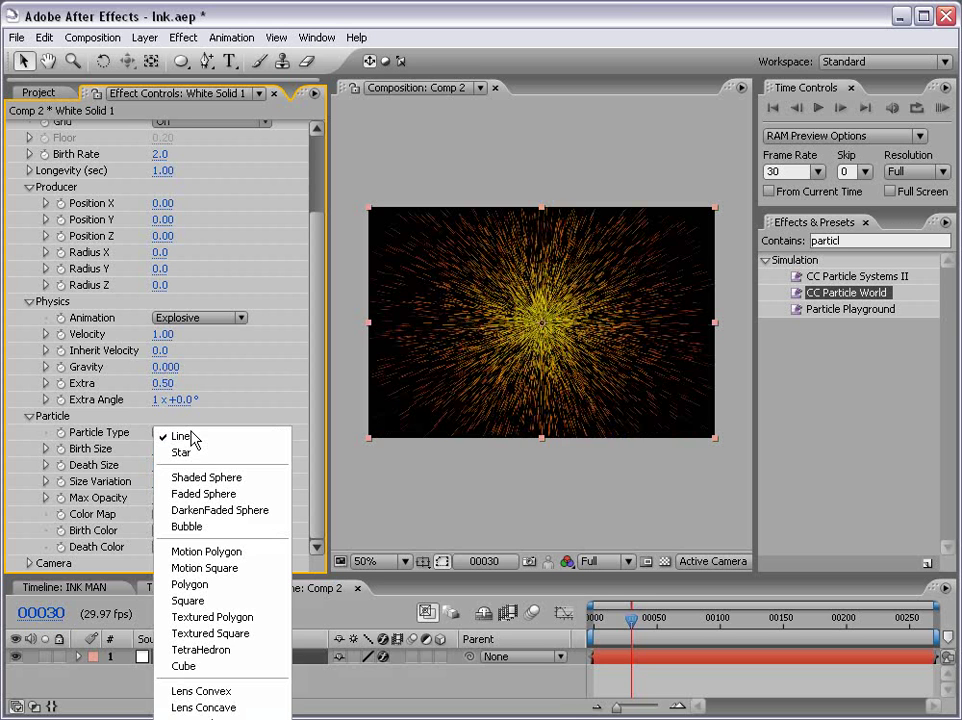
left_click(190, 690)
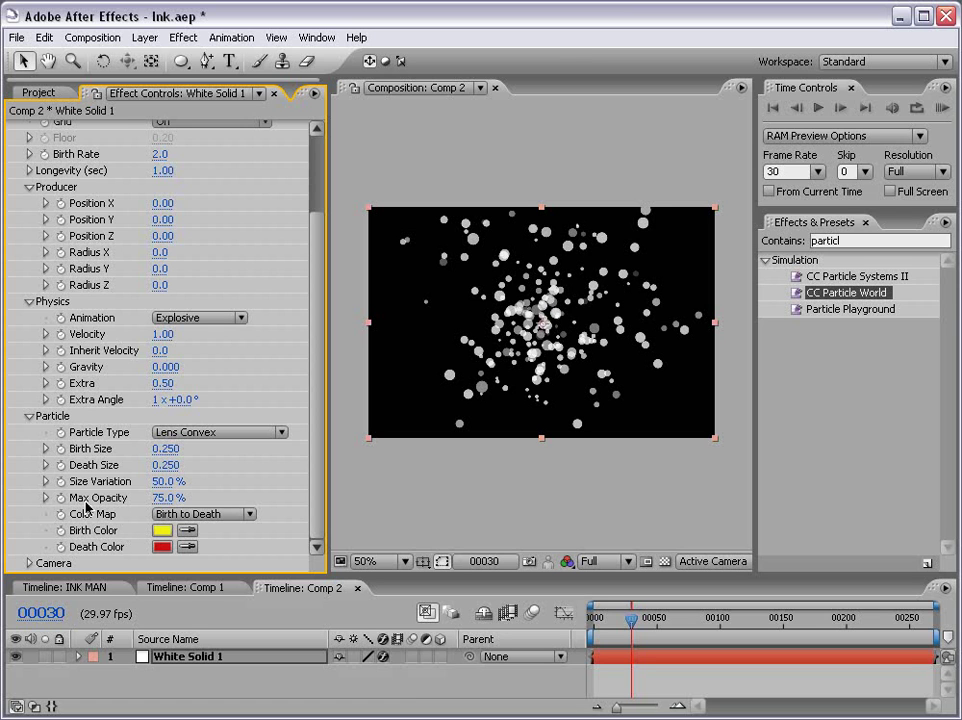
left_click(166, 497)
type("100")
key("Return")
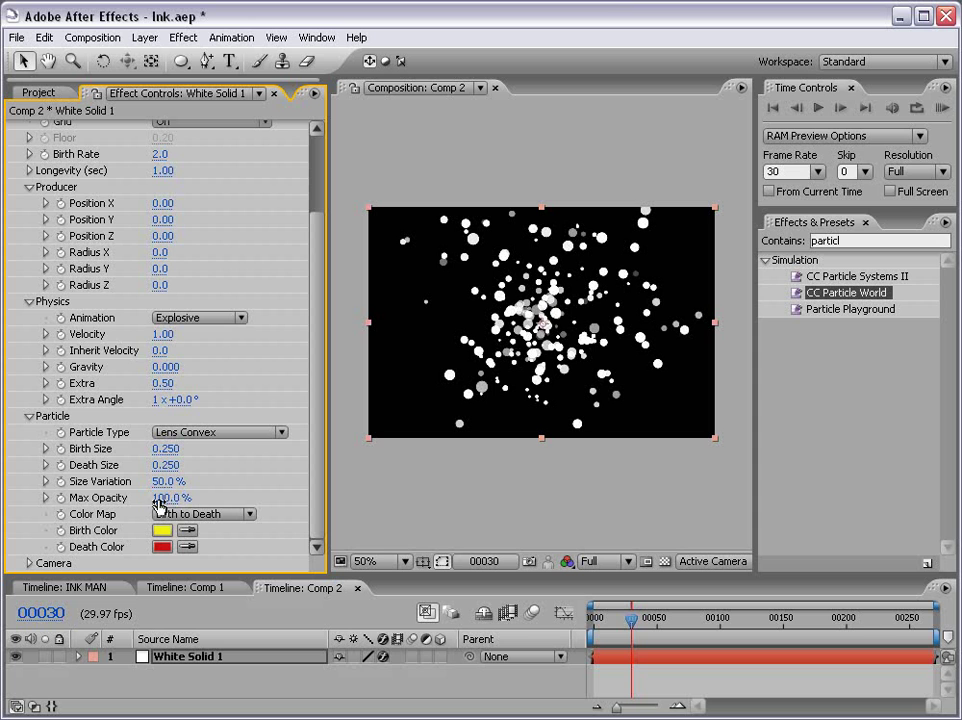
- Set the particles' Birth Size to 0.5 and Death Size to 0
left_click_drag(162, 449, 180, 452)
left_click(180, 449)
type(".5")
key("Return")
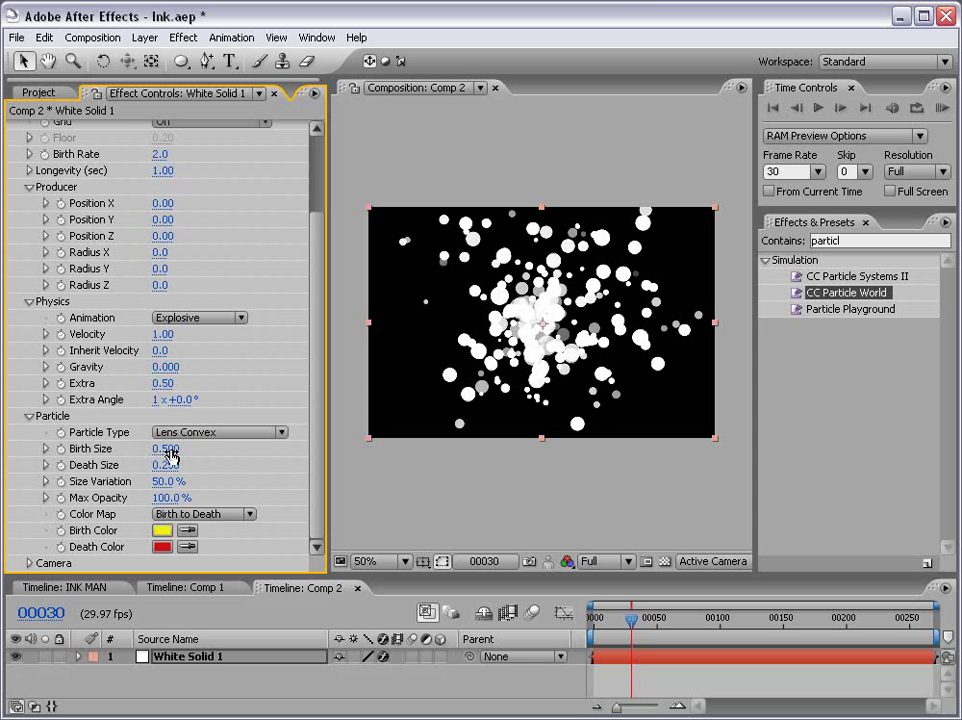
left_click_drag(158, 465, 213, 484)
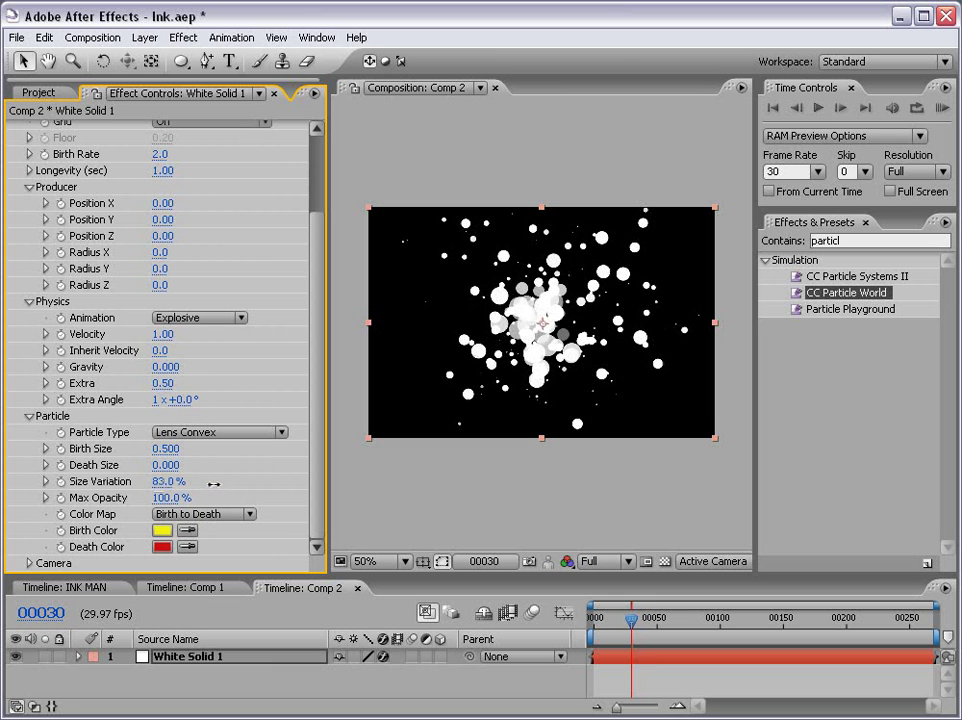
- Set the particles' Size Variation to 85%
left_click(168, 481)
type("8")
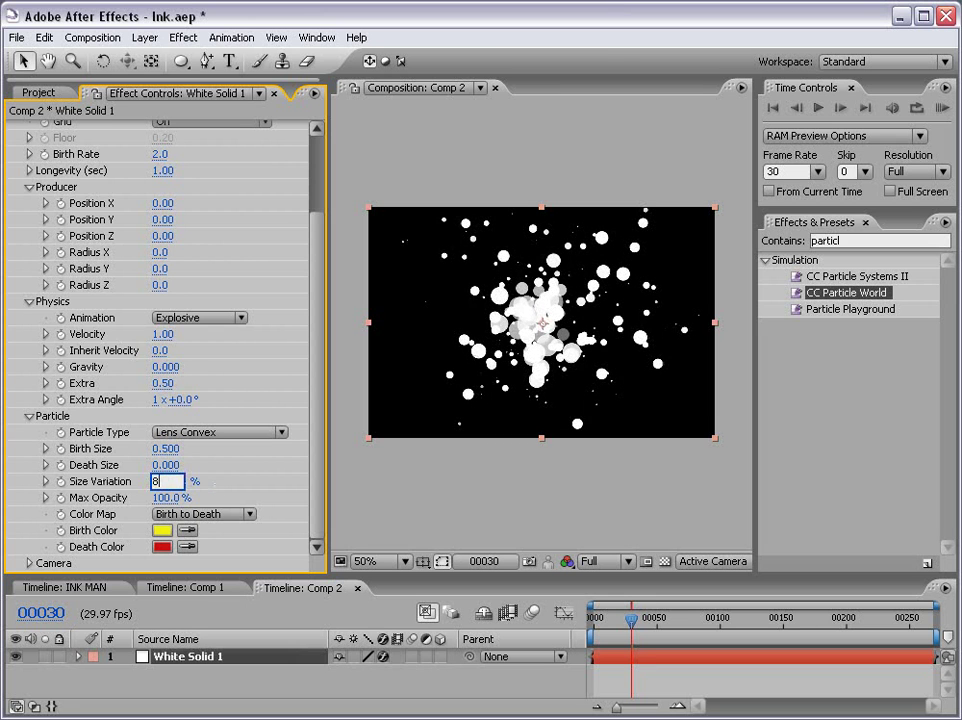
type("5")
key("Return")
- Reduce the particle Velocity to 0.66 and the Birth Size to 0.44, leaving the layer deselected
scroll(140, 280, "up", 1)
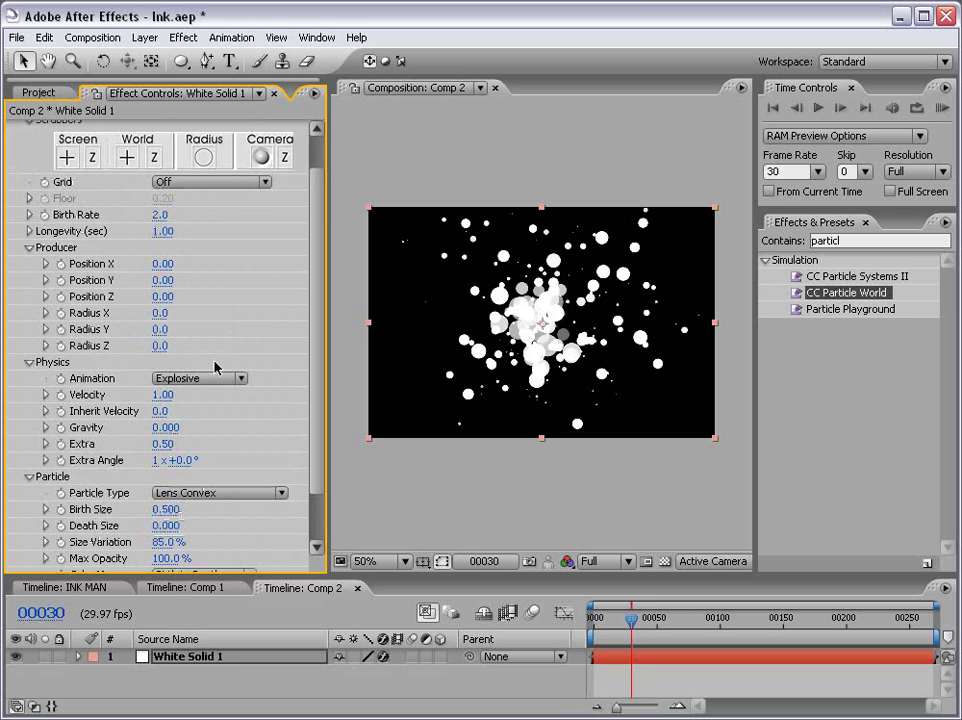
left_click_drag(161, 400, 136, 397)
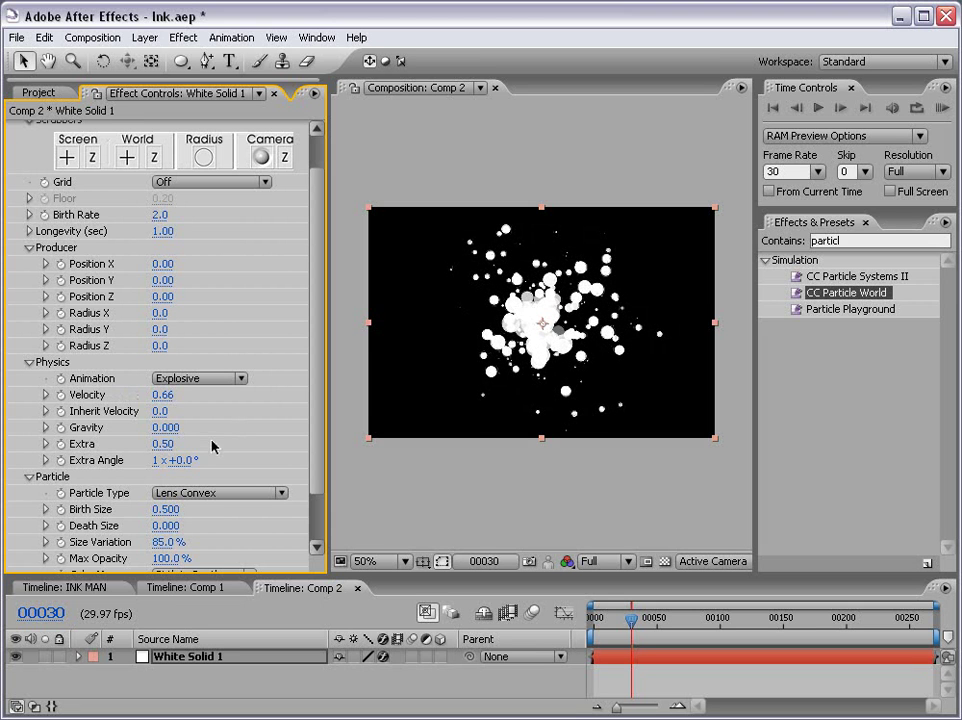
left_click_drag(163, 509, 161, 509)
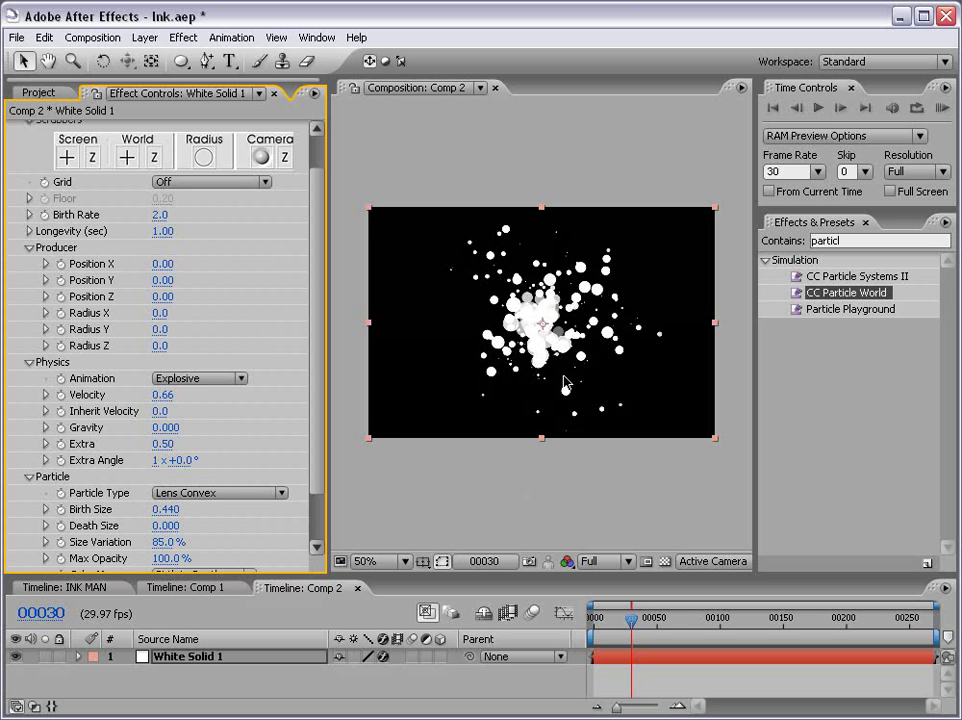
left_click(514, 501)
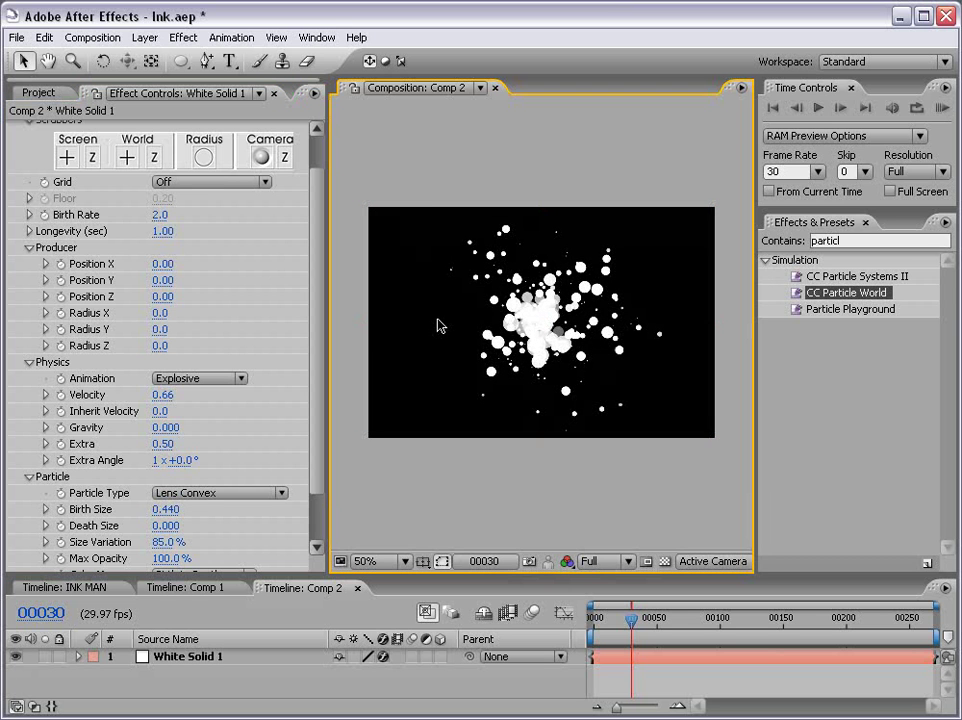
- Scrub through the timeline to examine the splatter shape at different times and return to frame 30
left_click(673, 622)
left_click_drag(673, 622, 762, 623)
left_click_drag(655, 624, 872, 619)
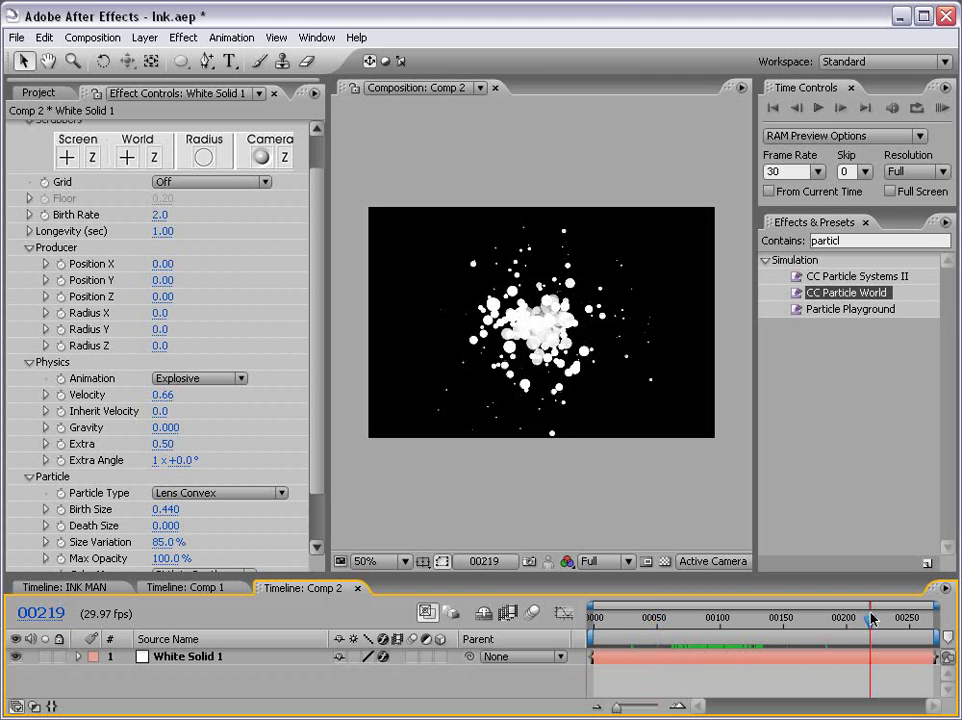
left_click(633, 624)
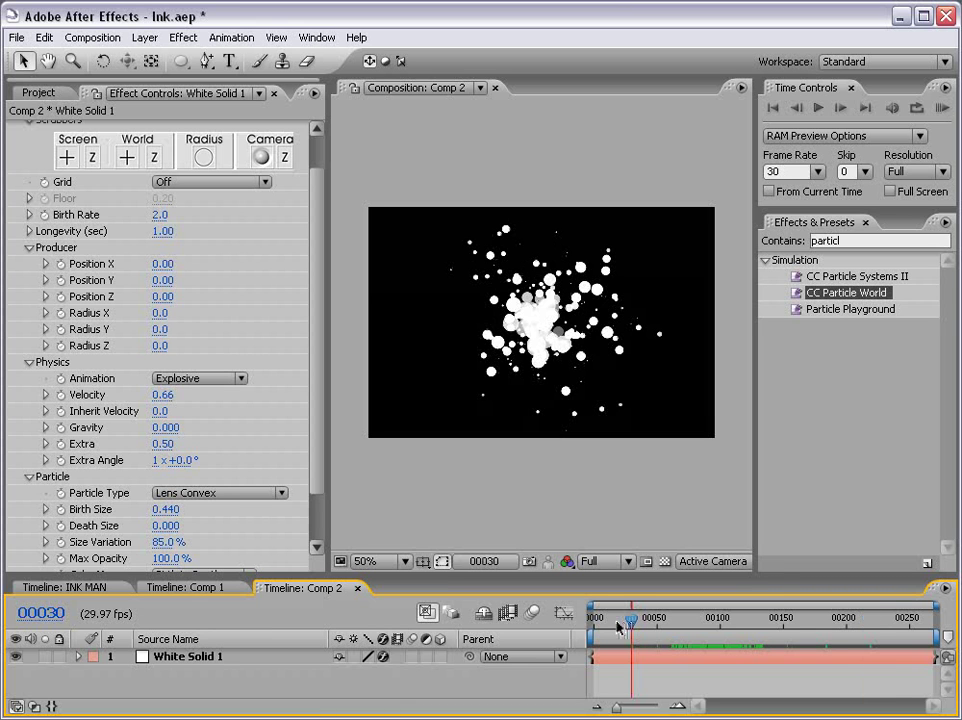
- Queue frame 30 of Comp 2 as a Photoshop still and float the Render Queue in a smaller window beside the composition view
left_click(90, 37)
mouse_move(126, 238)
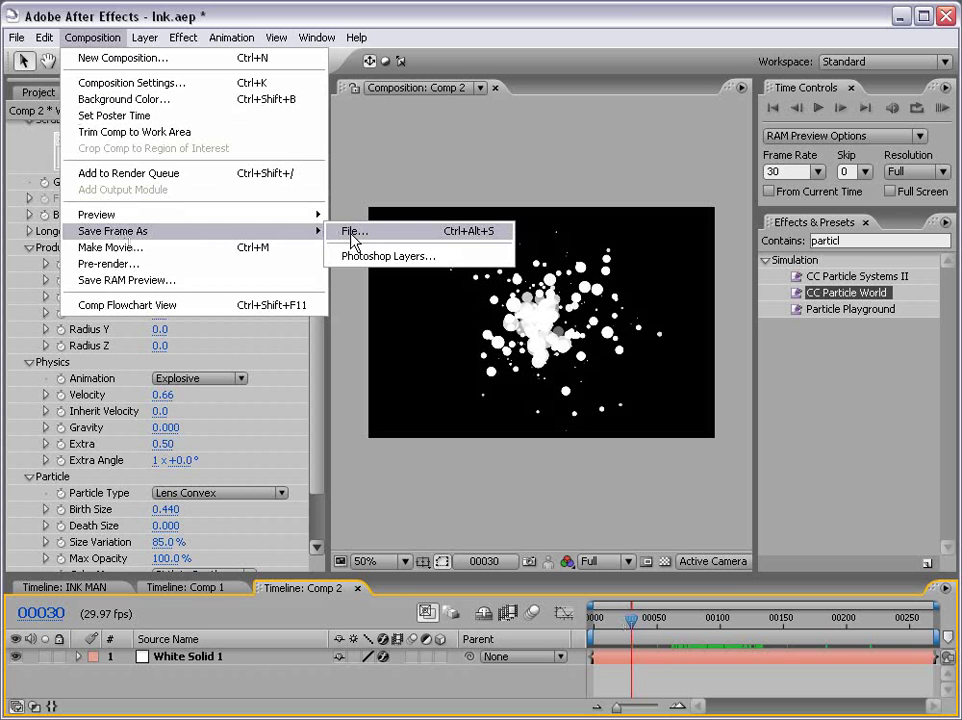
left_click(355, 236)
left_click_drag(380, 588, 300, 588)
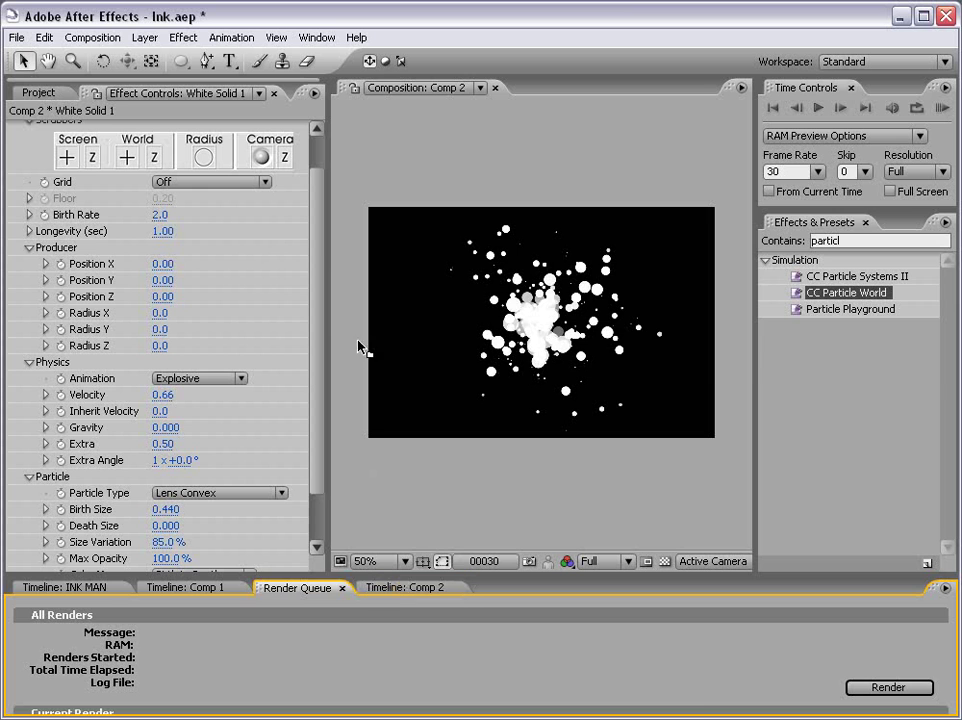
left_click_drag(288, 259, 288, 256)
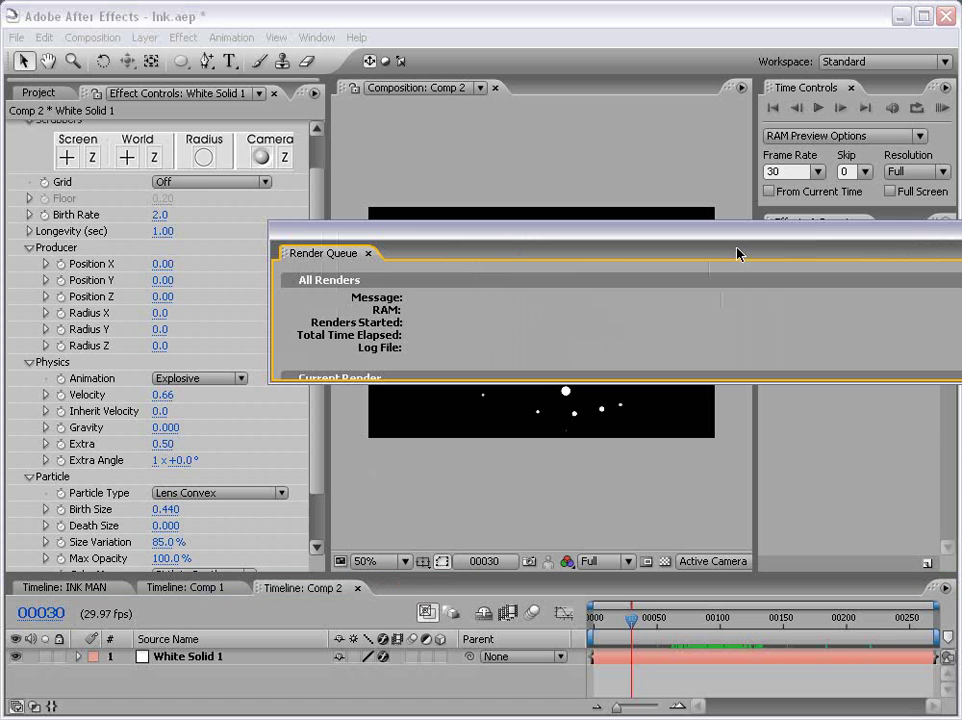
left_click_drag(960, 382, 685, 612)
left_click_drag(512, 258, 286, 170)
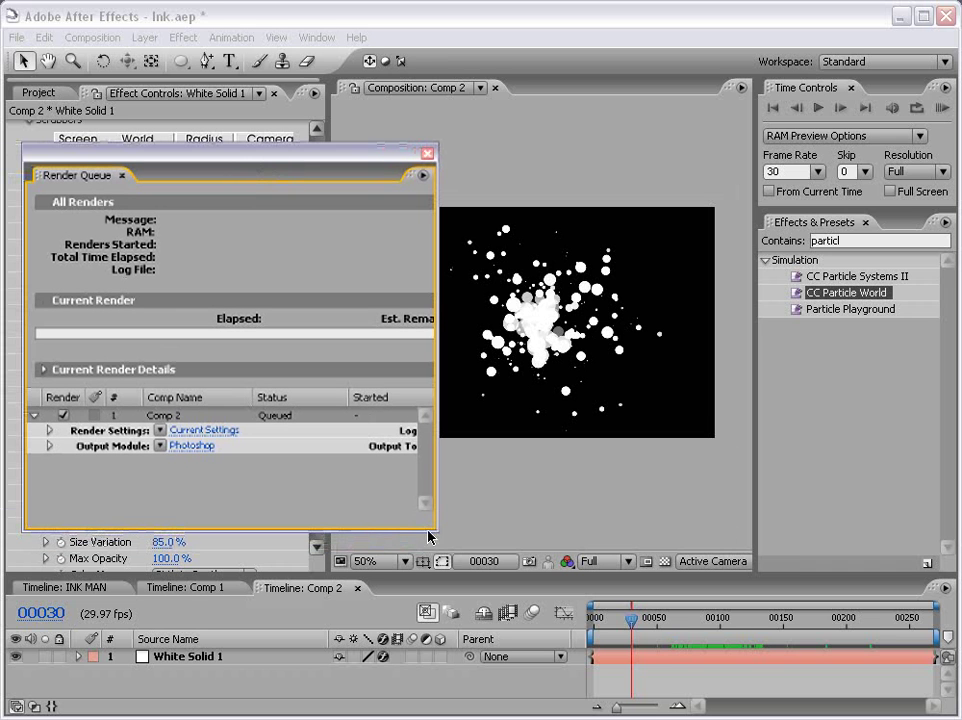
left_click_drag(436, 527, 366, 526)
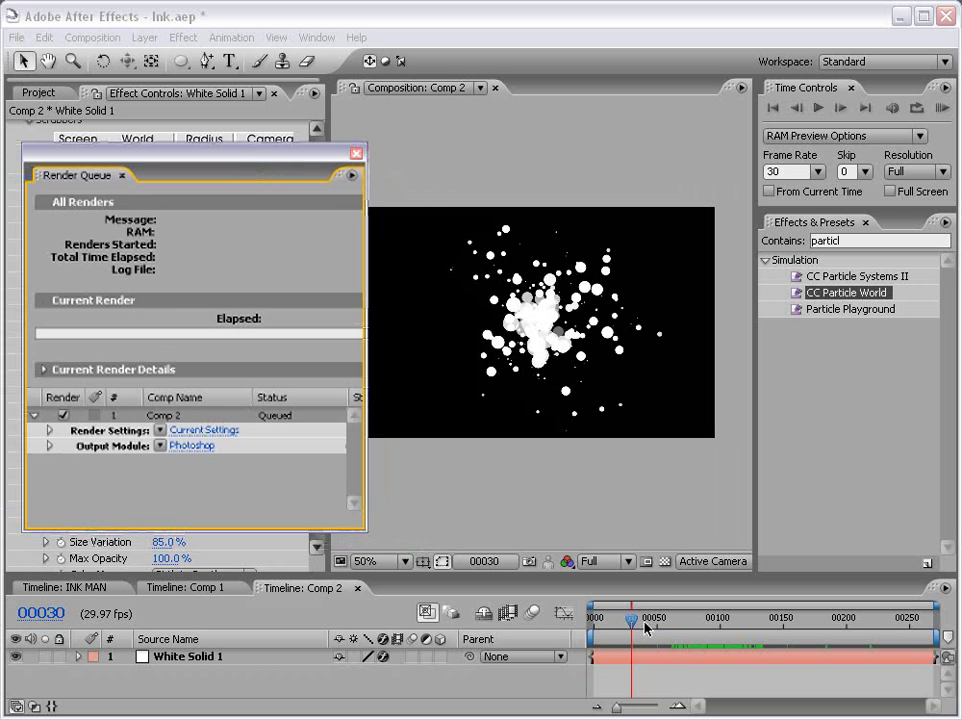
- Queue frames 97, 114, 143, 172 and 194 of Comp 2 as Photoshop stills
left_click_drag(645, 627, 699, 620)
left_click(94, 38)
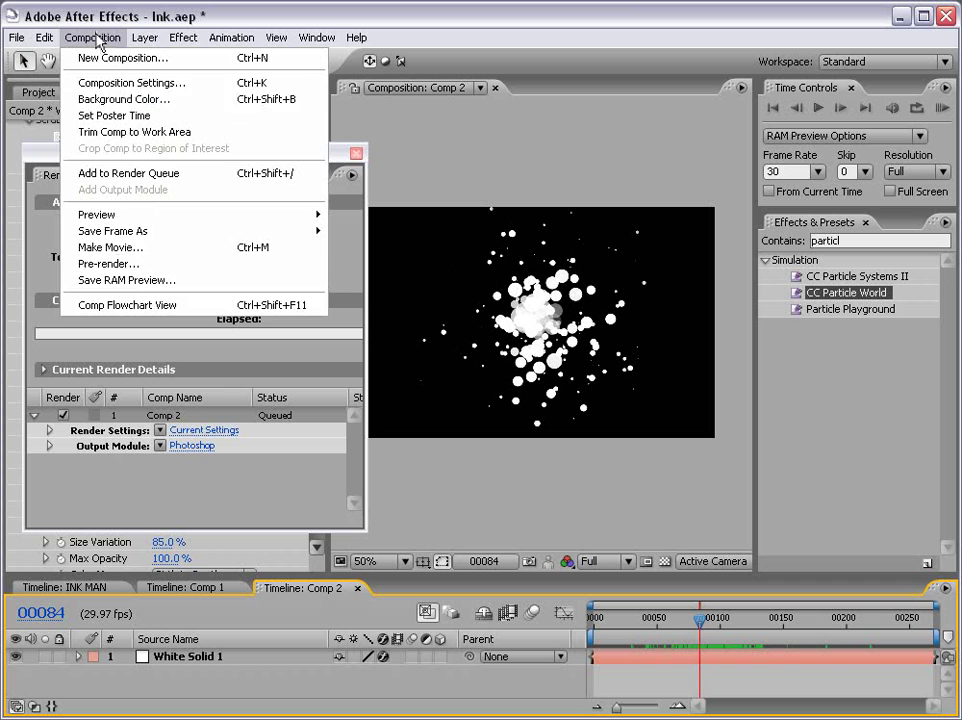
mouse_move(150, 231)
left_click(362, 233)
left_click_drag(701, 622, 732, 626)
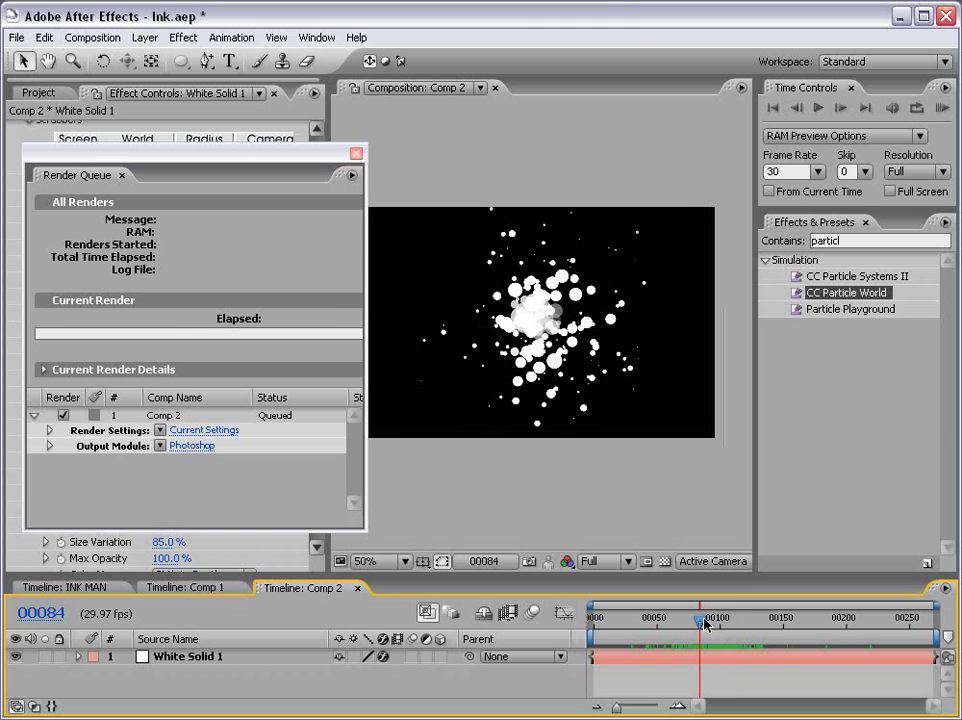
left_click_drag(705, 622, 837, 625)
key("ctrl+alt+s")
key("Return")
key("ctrl+alt+s")
key("ctrl+alt+s")
key("ctrl+alt+s")
key("ctrl+alt+s")
- Enlarge the Render Queue and check the first queued frame's output module for RGB + Alpha channels
left_click_drag(363, 530, 725, 685)
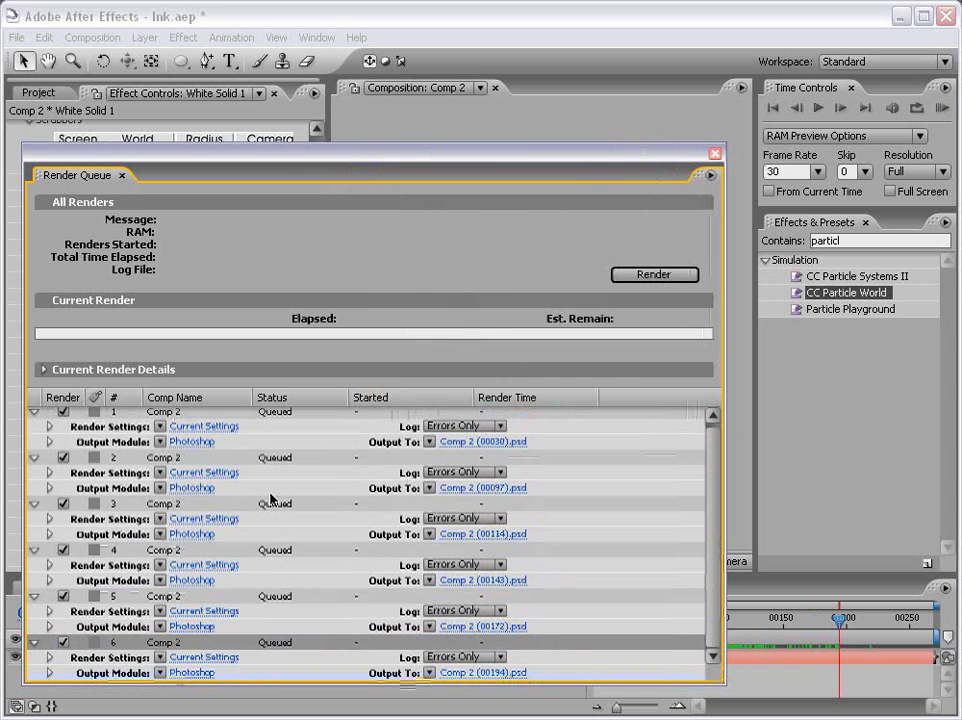
left_click(191, 441)
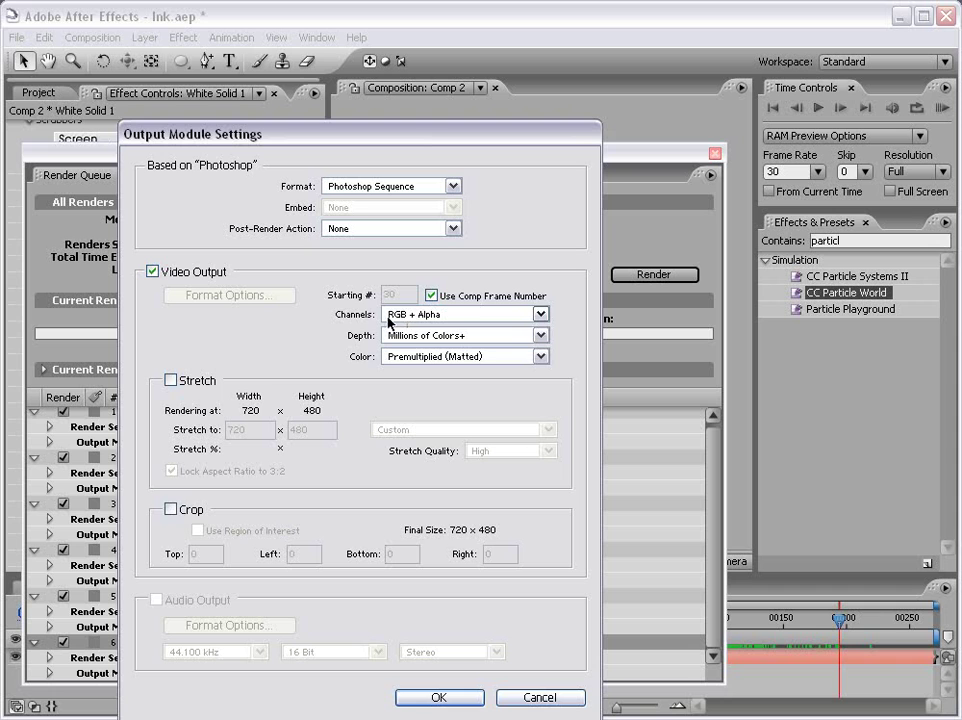
key("Return")
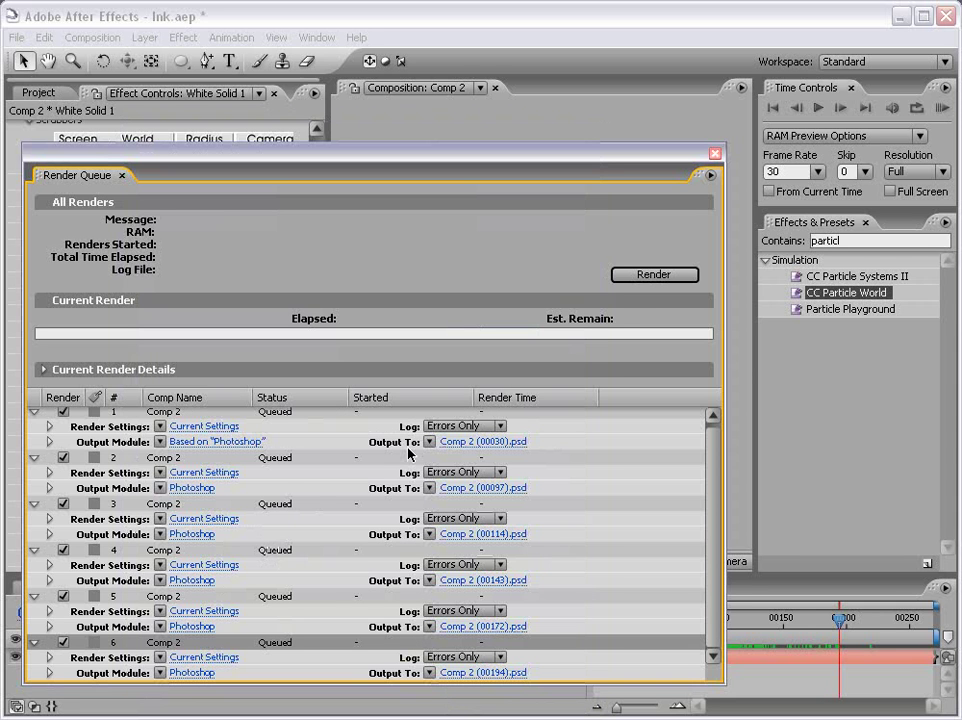
- Render the queued frames, then close the Render Queue and return to the project's list of ink stills
left_click(624, 274)
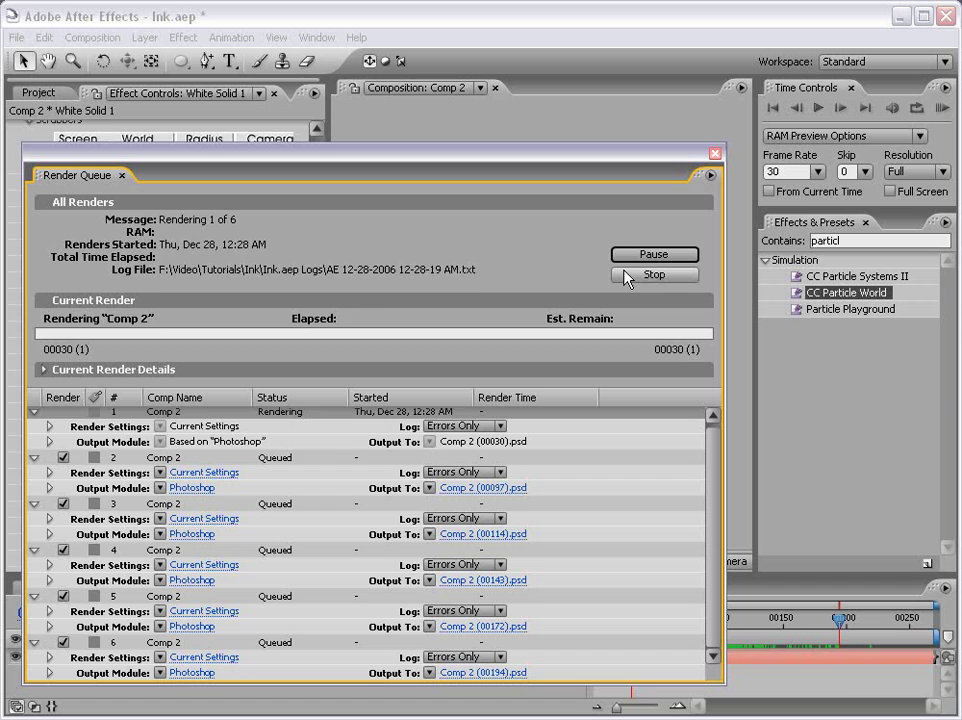
left_click(715, 153)
left_click(38, 87)
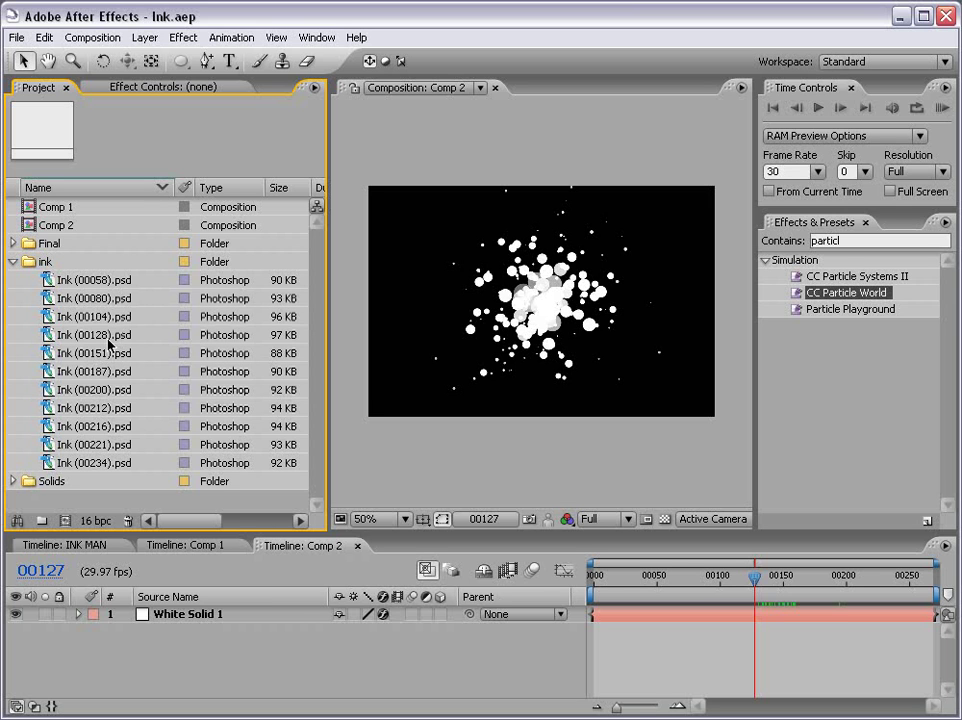
left_click_drag(701, 577, 686, 585)
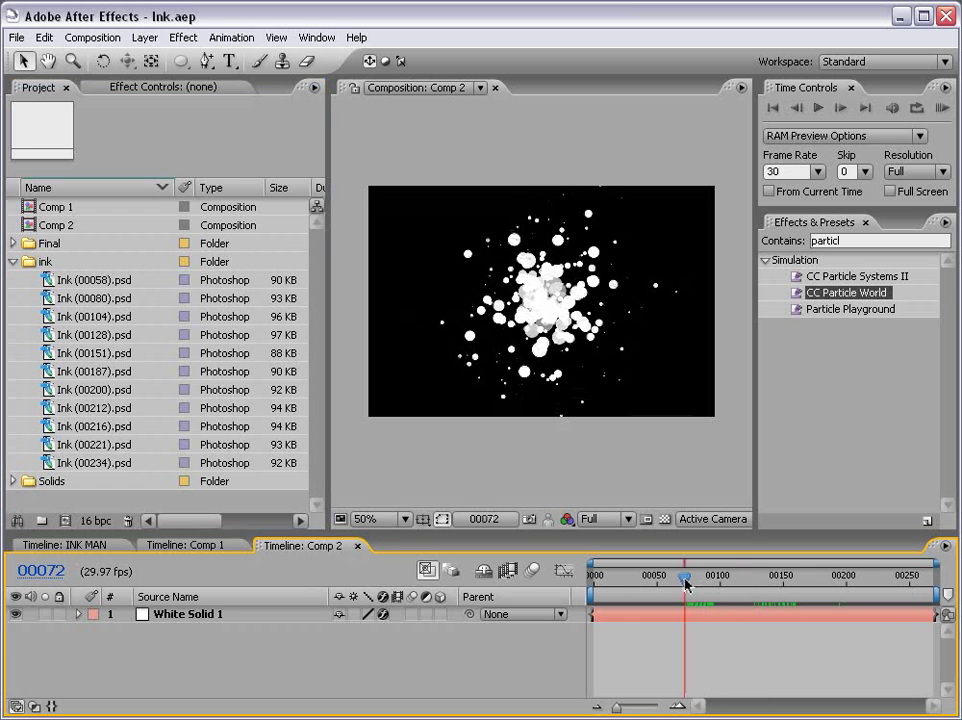
- Create a 720 x 480 NTSC DV composition named INK MAN and place Ink (00058).psd in its centre
left_click(92, 37)
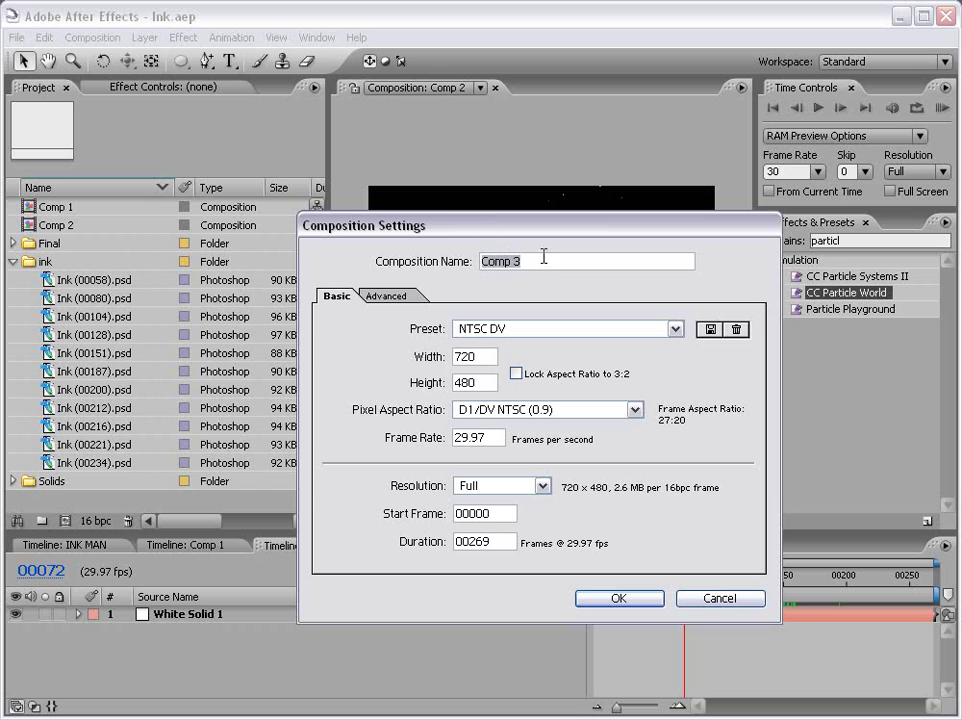
type("INK MAN")
left_click(612, 600)
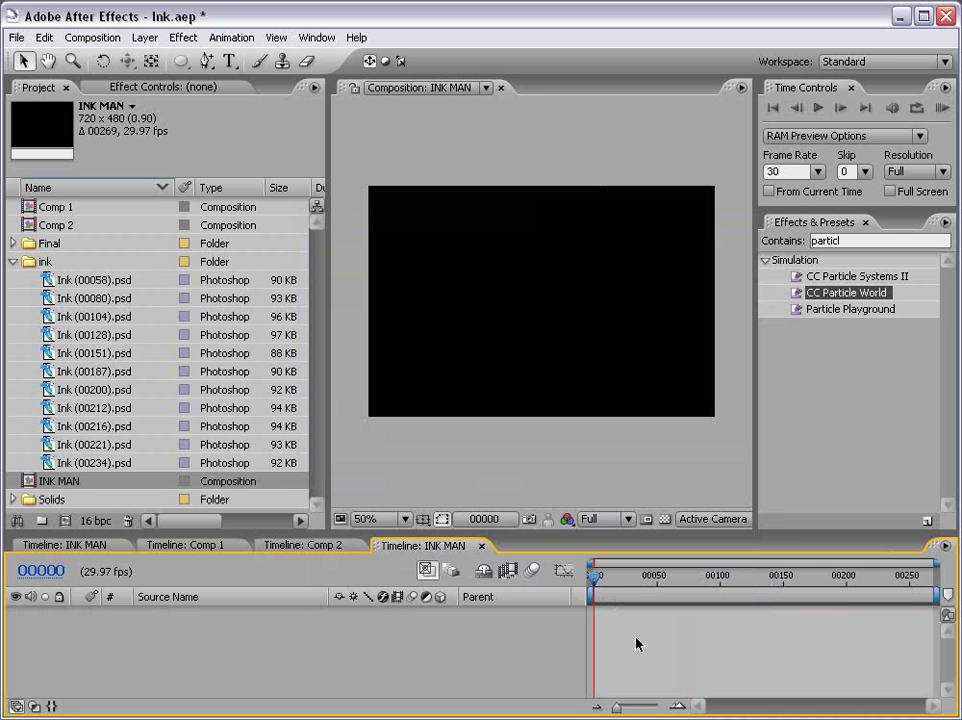
left_click(48, 285)
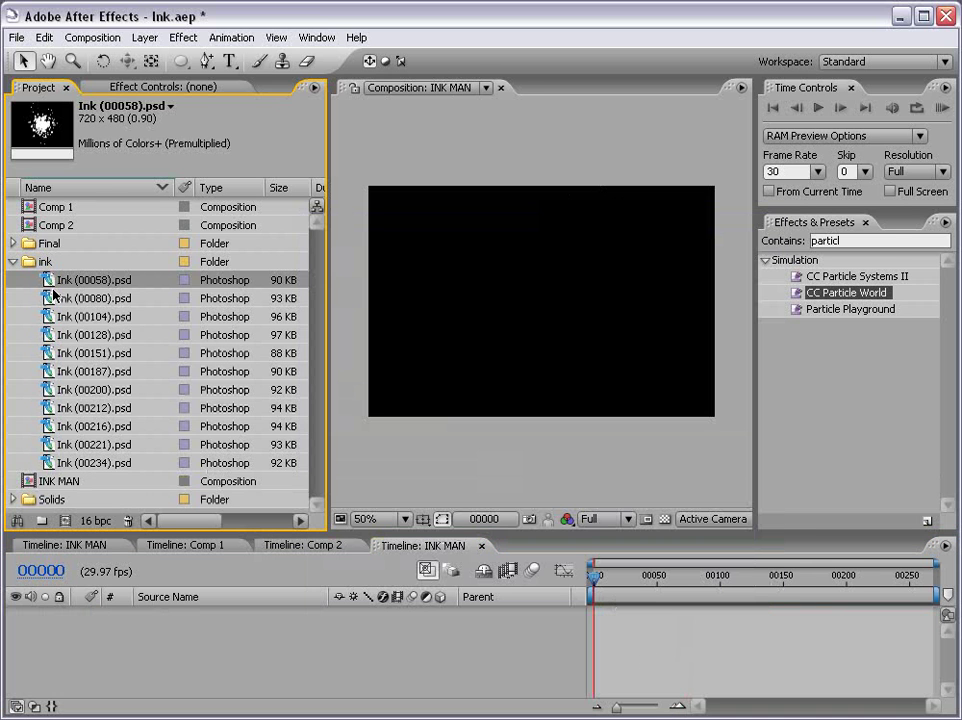
mouse_move(47, 279)
left_mouse_down()
mouse_move(260, 279)
mouse_move(543, 302)
left_mouse_up()
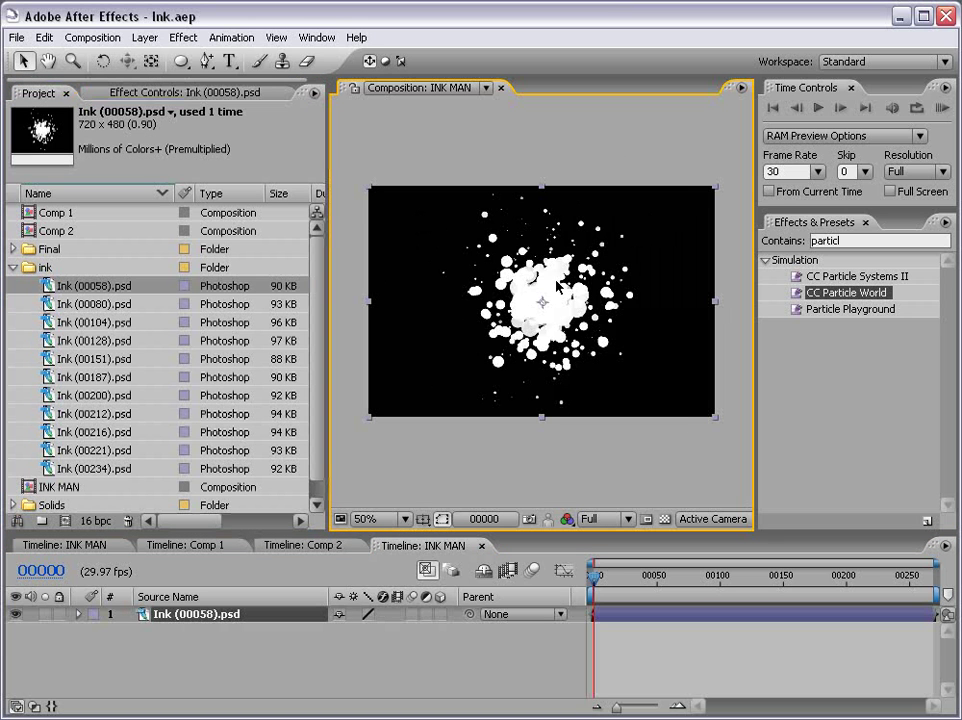
- Apply Hue/Saturation to the ink layer with Master Lightness at -100, then disable the effect and deselect the layer
left_click(183, 37)
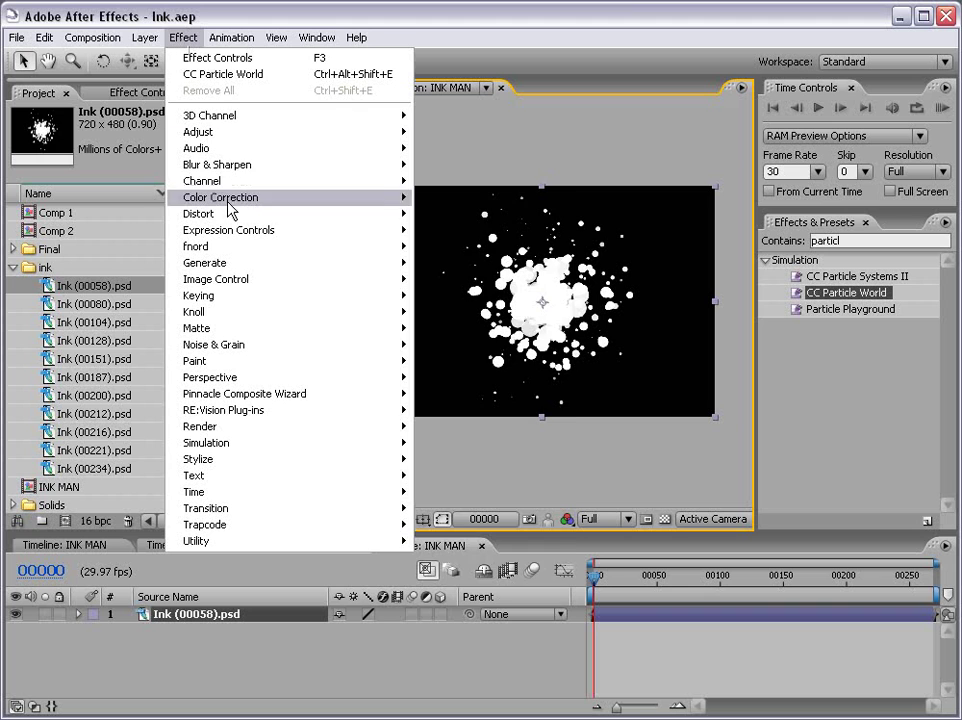
left_click(478, 479)
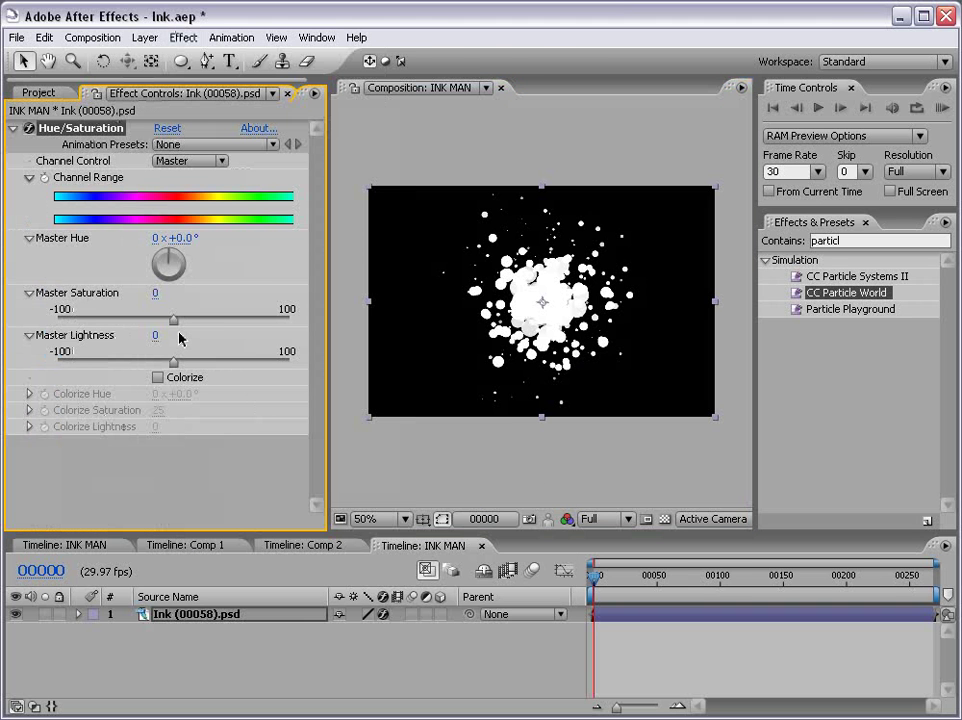
left_click_drag(172, 370, 15, 369)
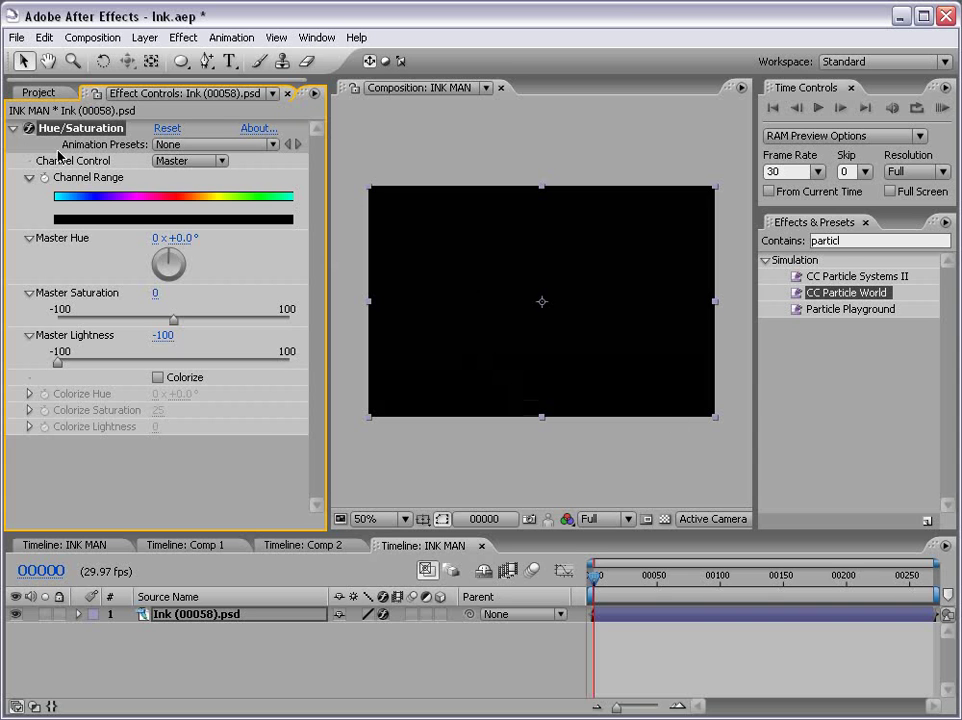
left_click(28, 129)
left_click(472, 476)
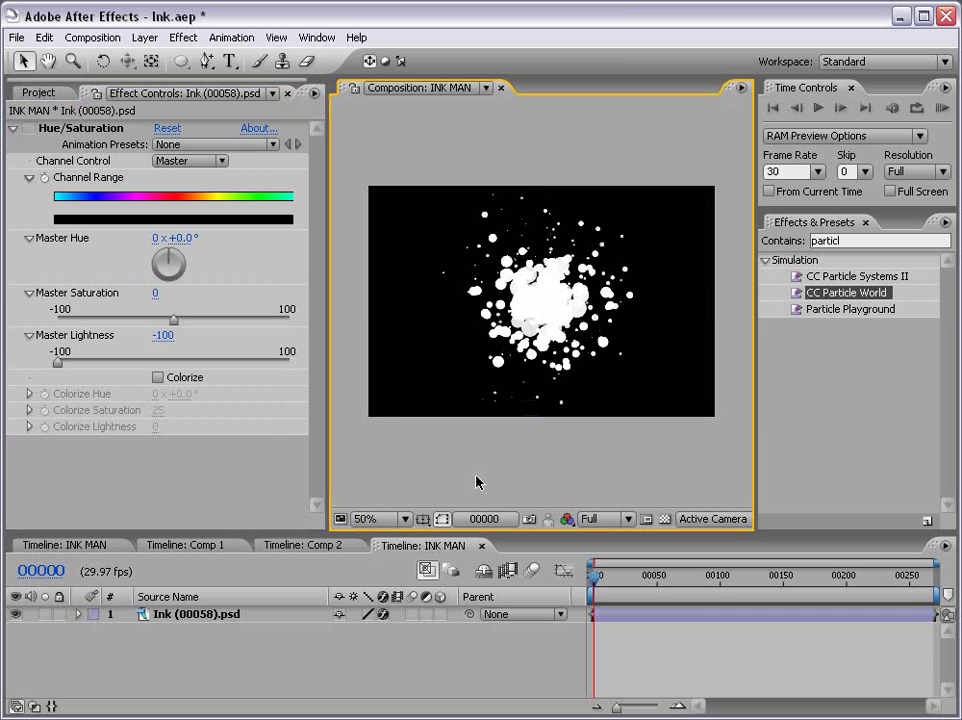
- Create a dark red 720 x 480 solid named BG
left_click(146, 37)
mouse_move(155, 58)
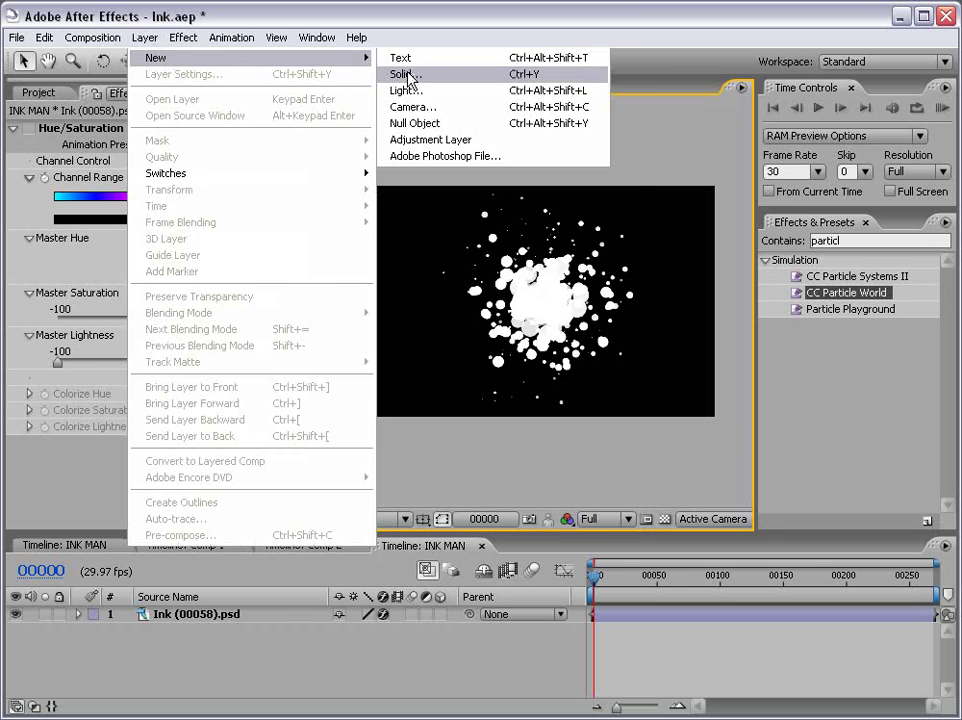
left_click(409, 76)
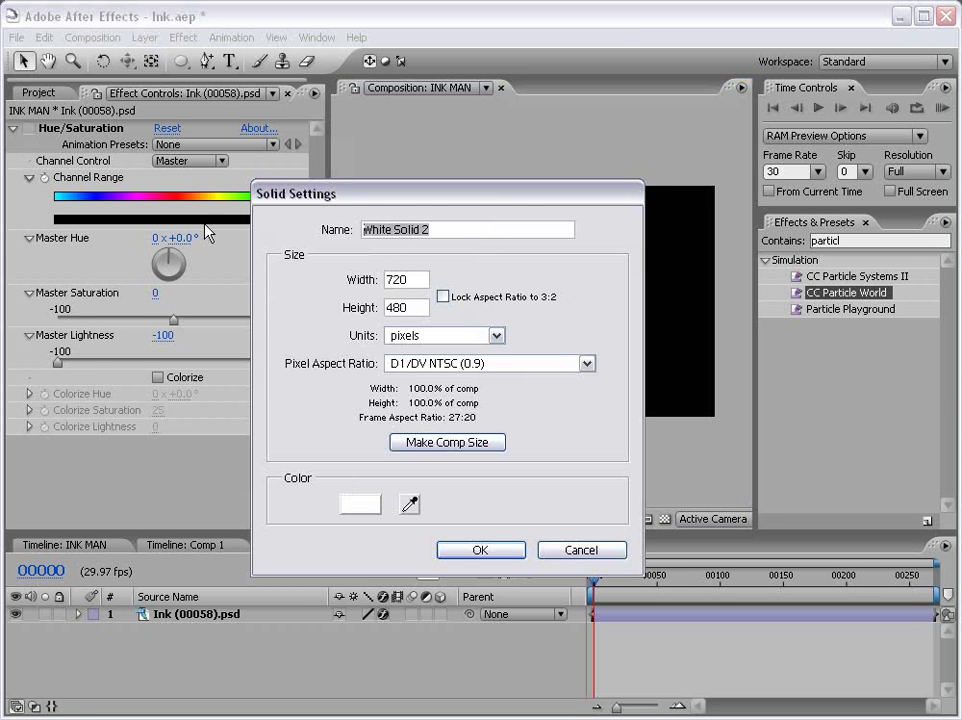
type("BTG")
key("BackSpace")
key("BackSpace")
type("G")
left_click(352, 509)
left_click(511, 491)
left_click_drag(511, 491, 513, 468)
left_click(668, 303)
left_click(503, 548)
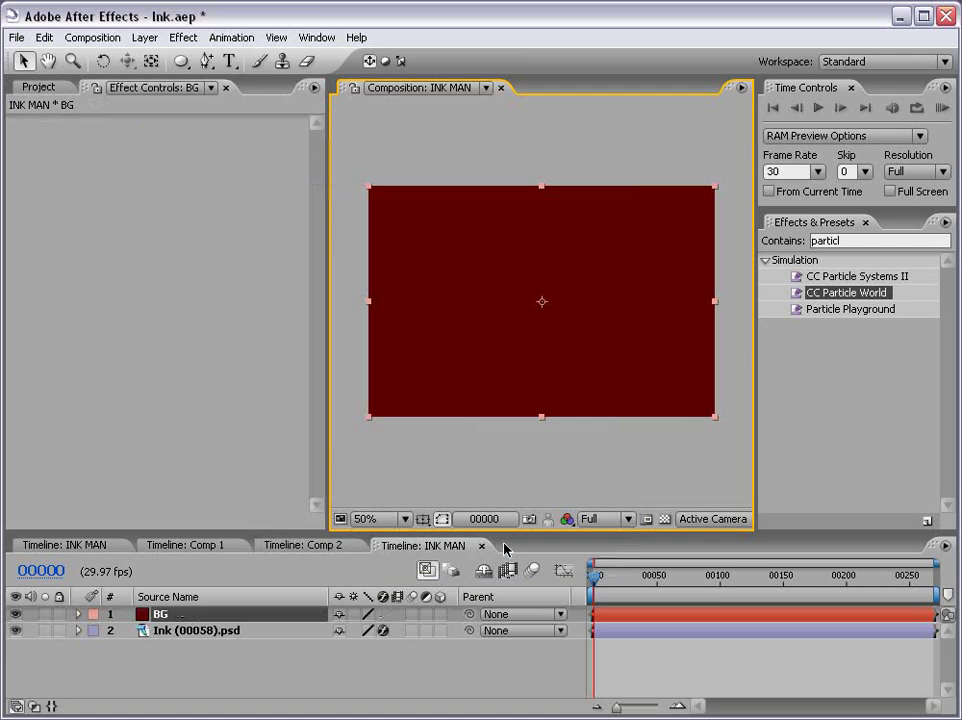
- Create a black (000000) 720 x 480 solid named MASK
left_click(145, 37)
mouse_move(155, 57)
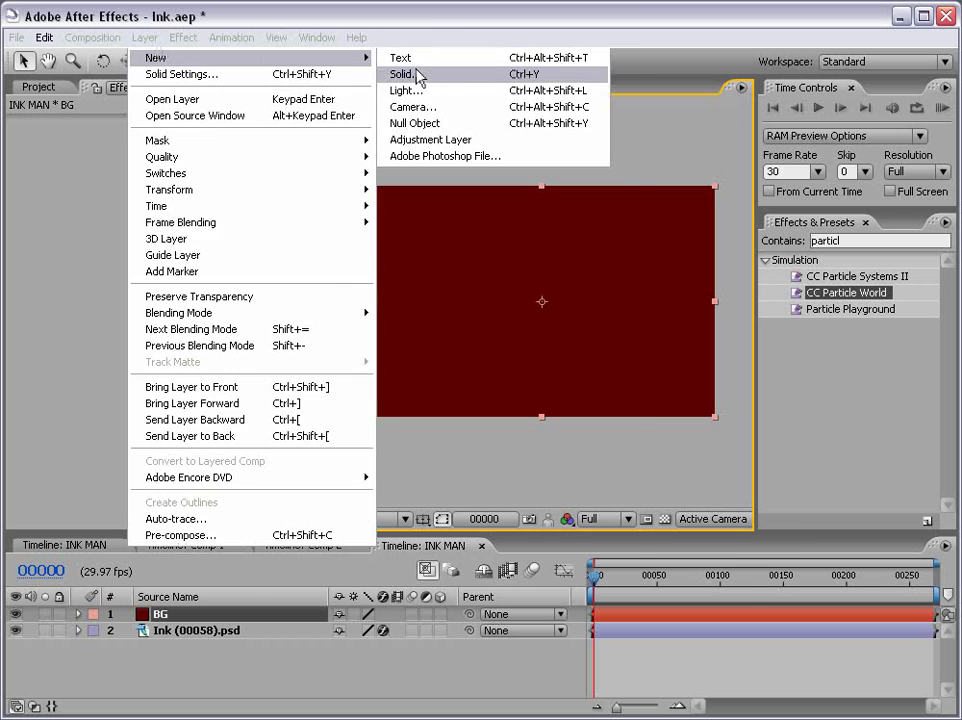
left_click(418, 77)
left_click(358, 500)
left_click_drag(515, 470, 515, 560)
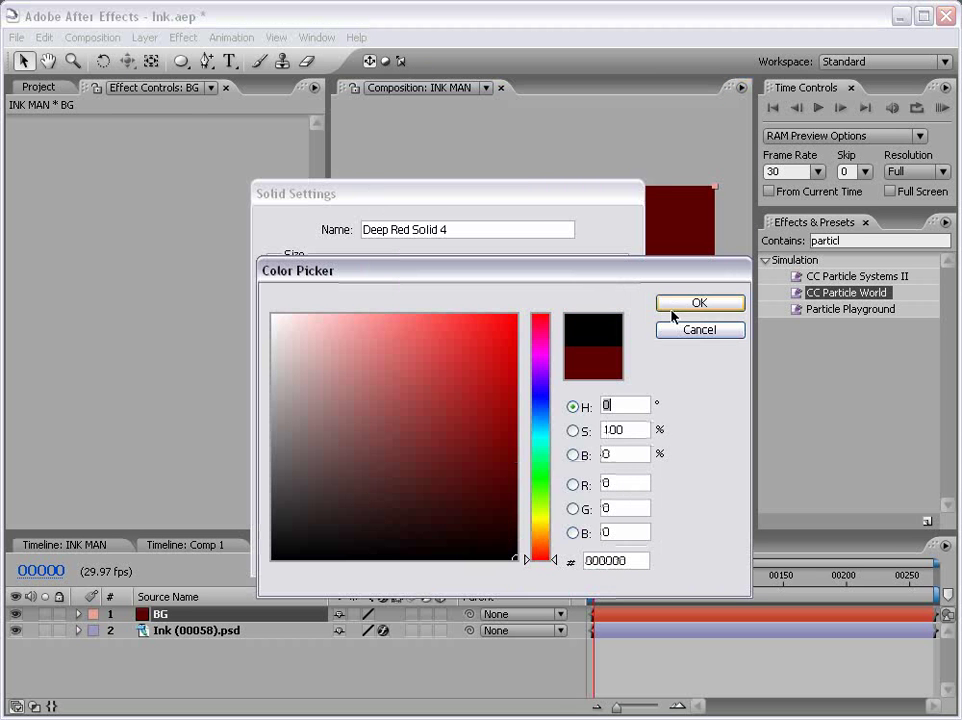
key("Return")
left_click_drag(448, 228, 78, 194)
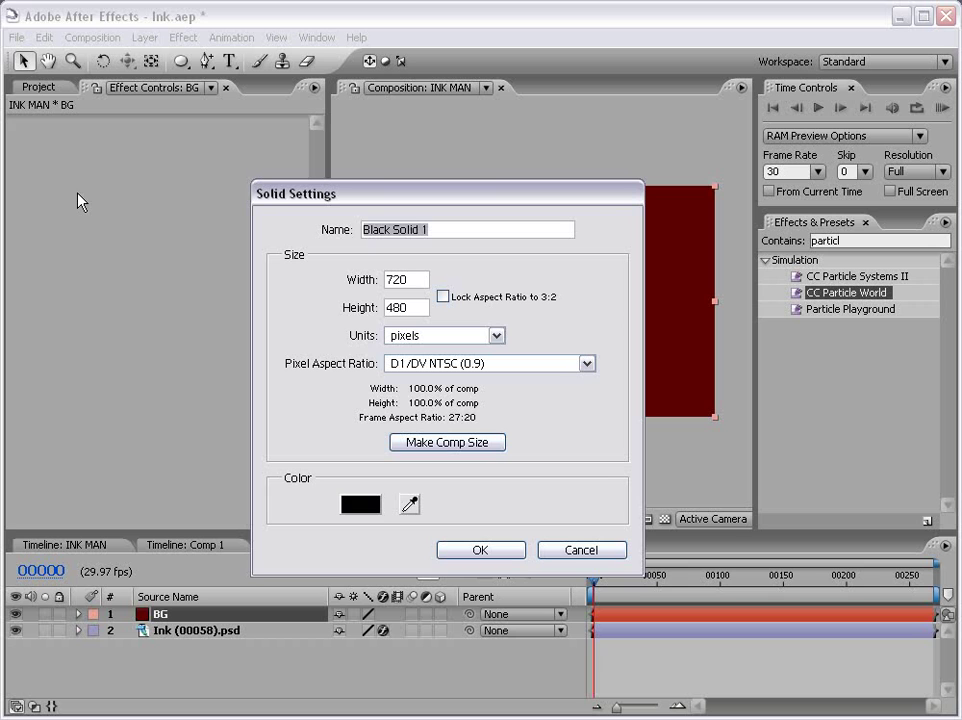
type("MASK")
key("Return")
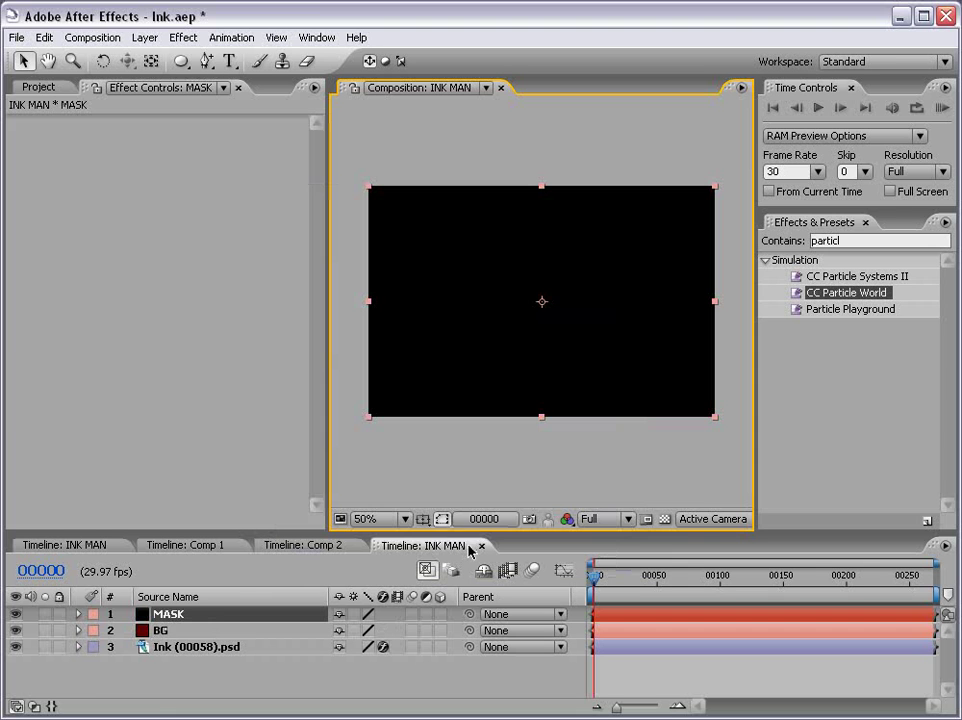
- Move the MASK and BG layers together below the Ink (00058).psd layer and deselect them
left_click(158, 629)
left_click(168, 614, "shift")
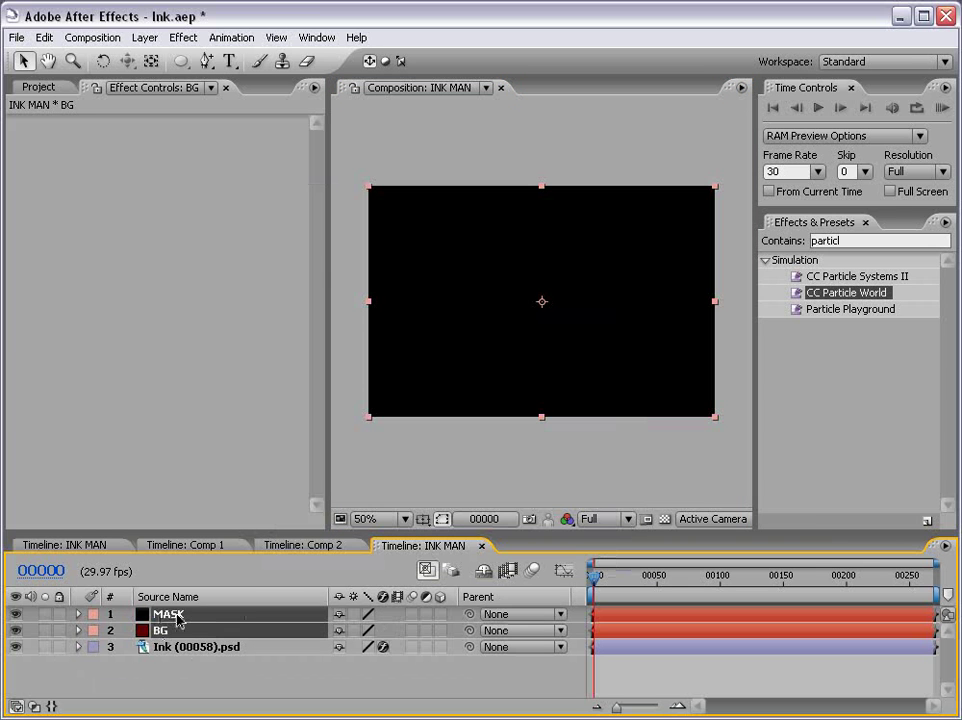
left_click_drag(165, 629, 182, 670)
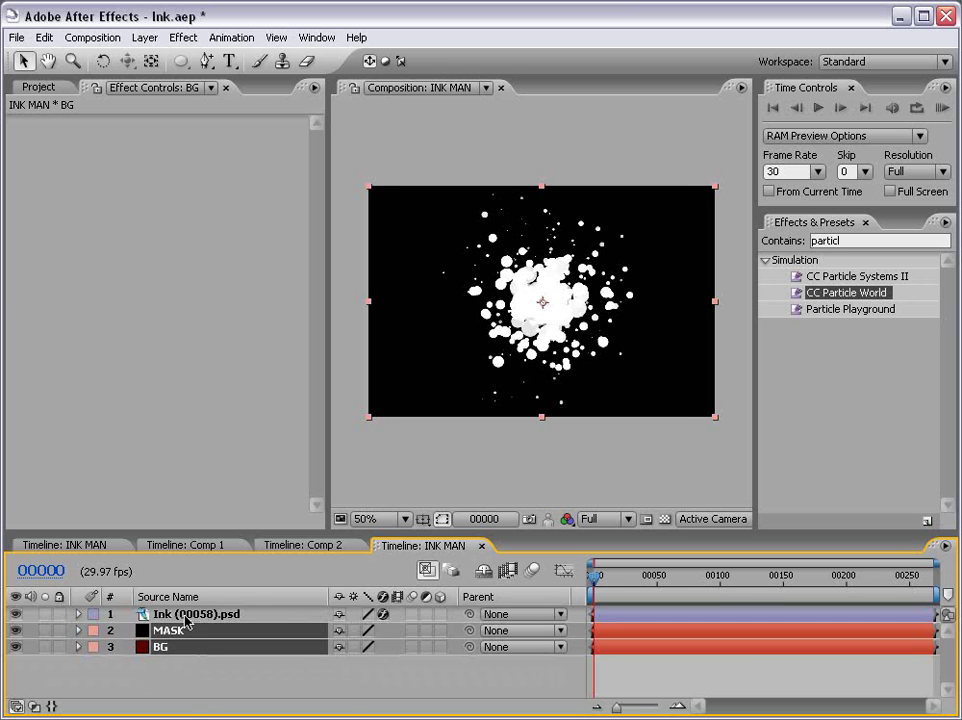
left_click(195, 682)
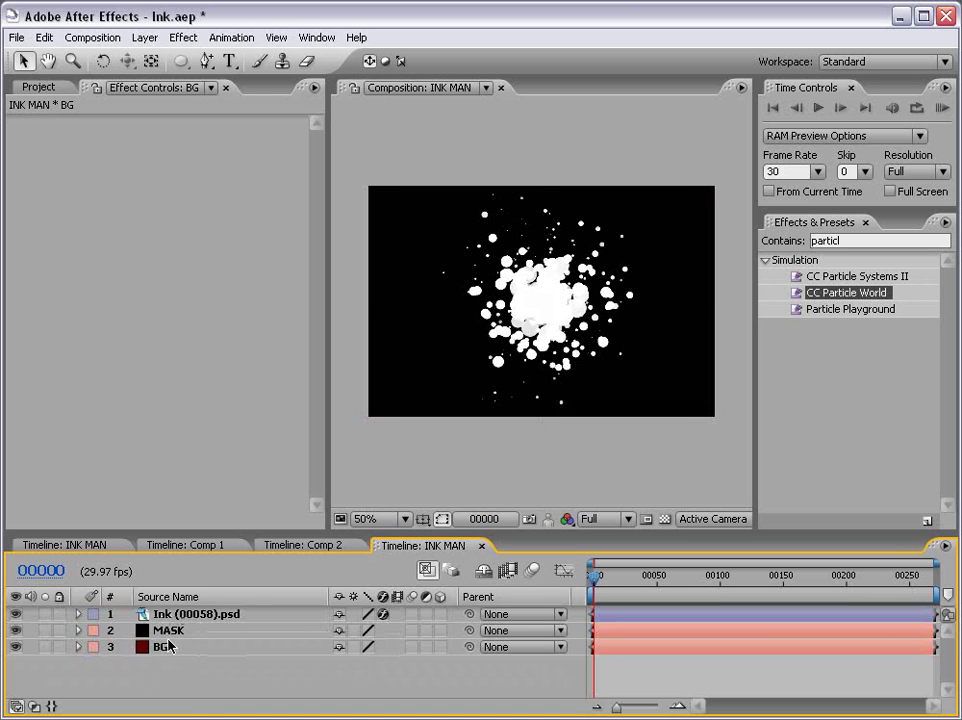
- Draw an elliptical mask on the MASK layer that nearly fills the composition frame
left_click(168, 631)
left_click(181, 61)
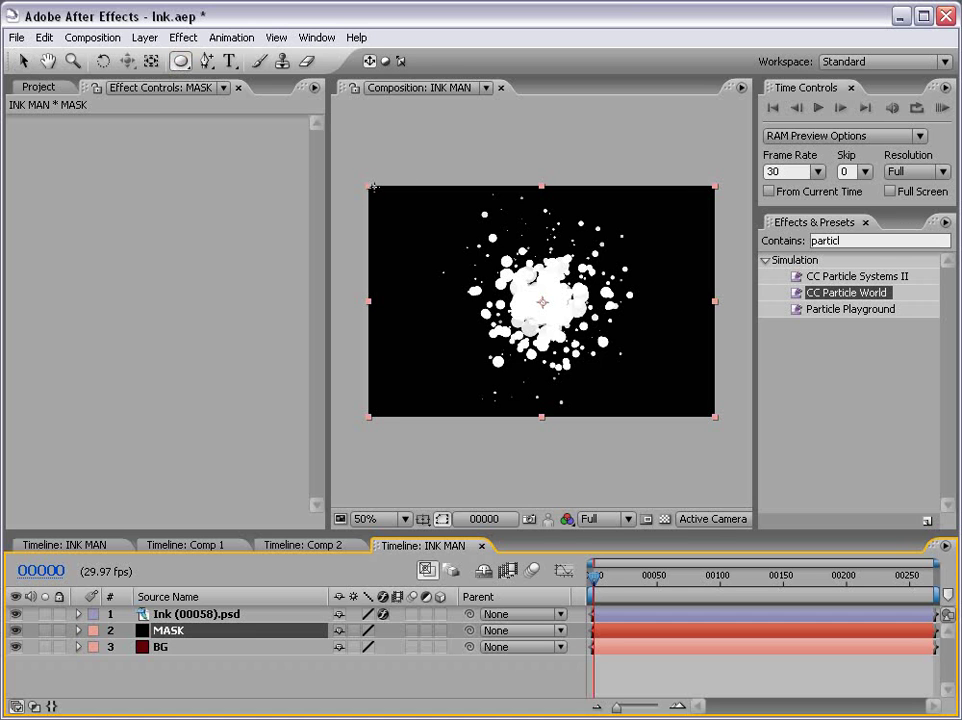
left_click_drag(372, 189, 714, 418)
left_click(246, 684)
- Set the MASK layer's elliptical mask to Subtract and reveal its Mask Feather property
left_click(168, 633)
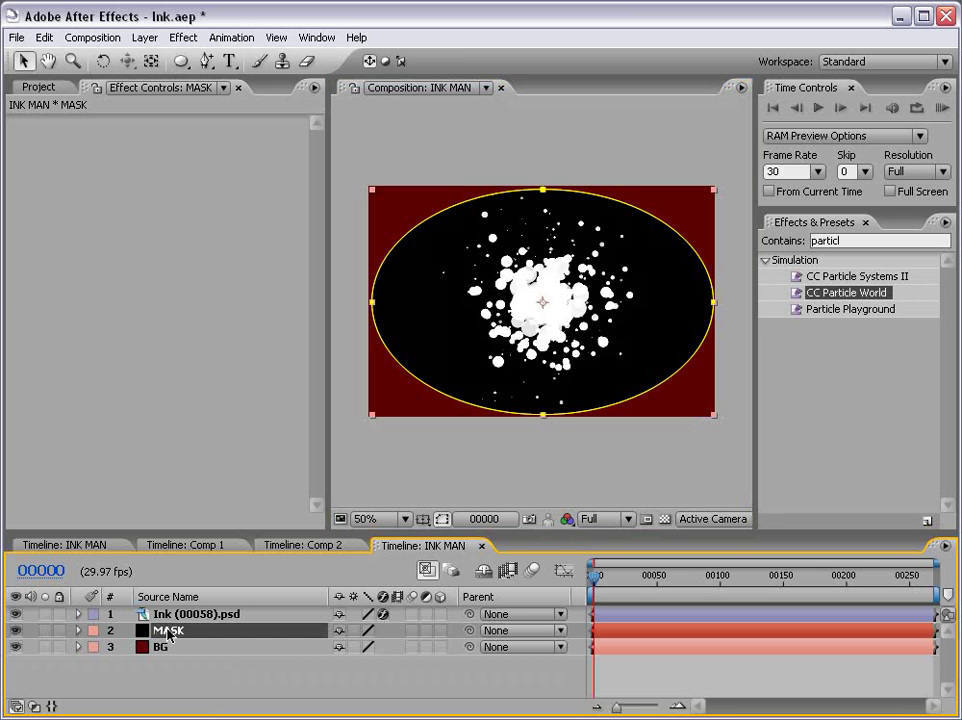
key("m")
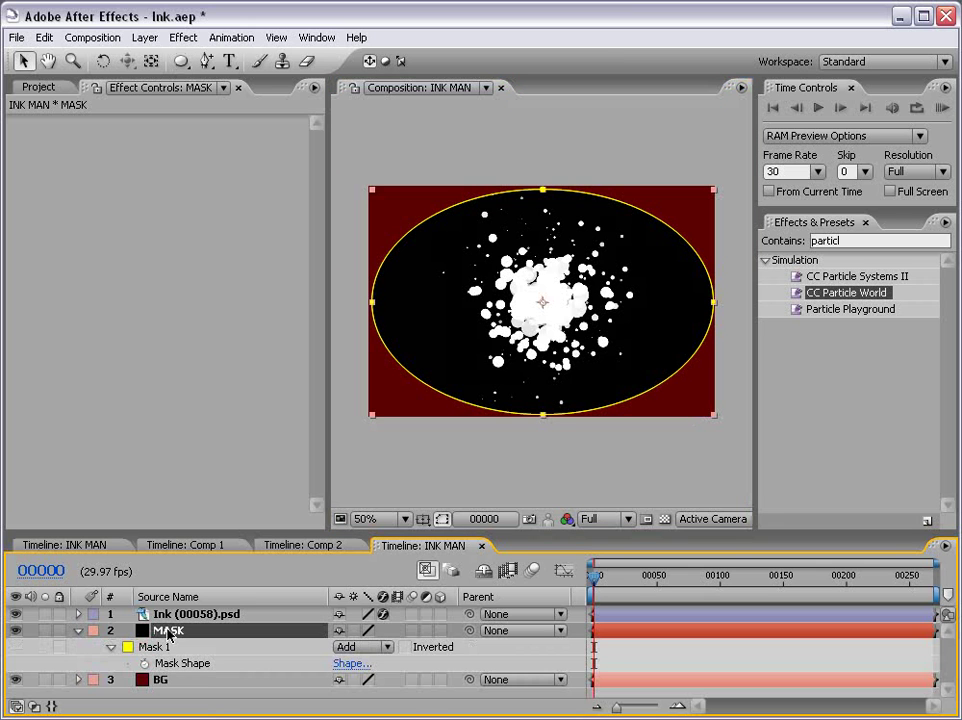
left_click(385, 648)
left_click(362, 663)
key("f")
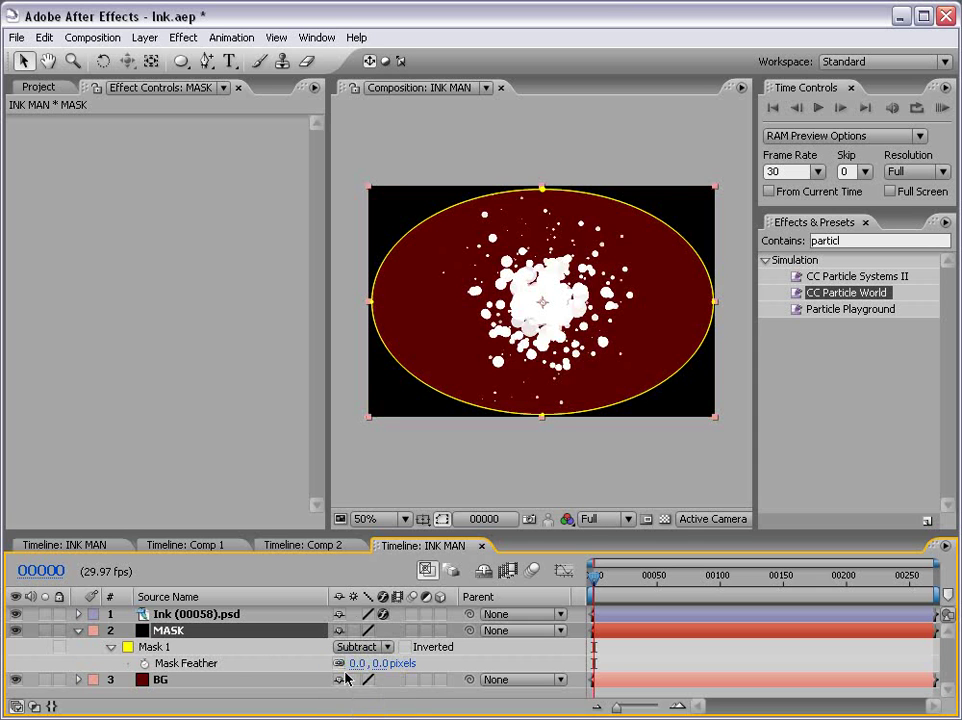
- Feather the MASK layer's elliptical mask by 340 pixels, and lock the MASK and BG layers
left_click_drag(355, 663, 640, 656)
left_click(643, 652)
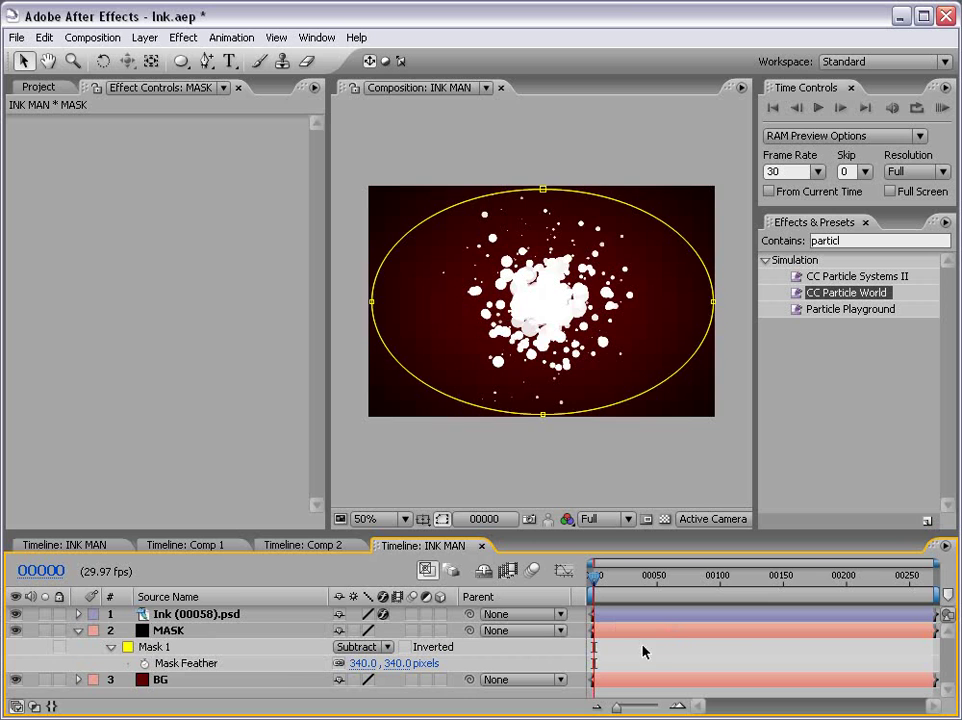
left_click(77, 631)
left_click(168, 647)
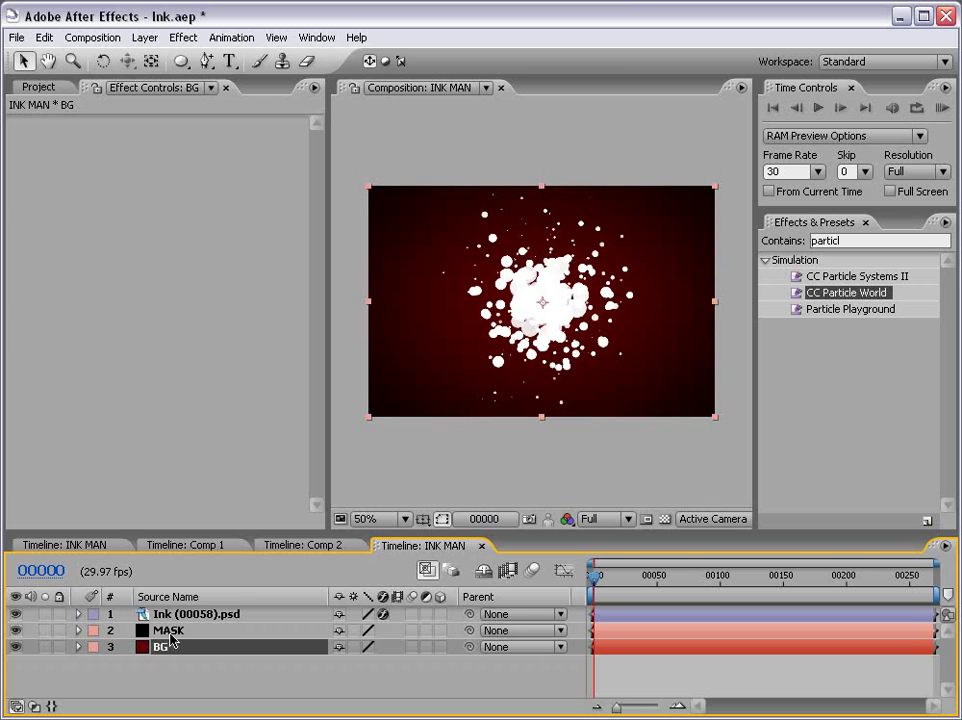
left_click_drag(59, 630, 59, 647)
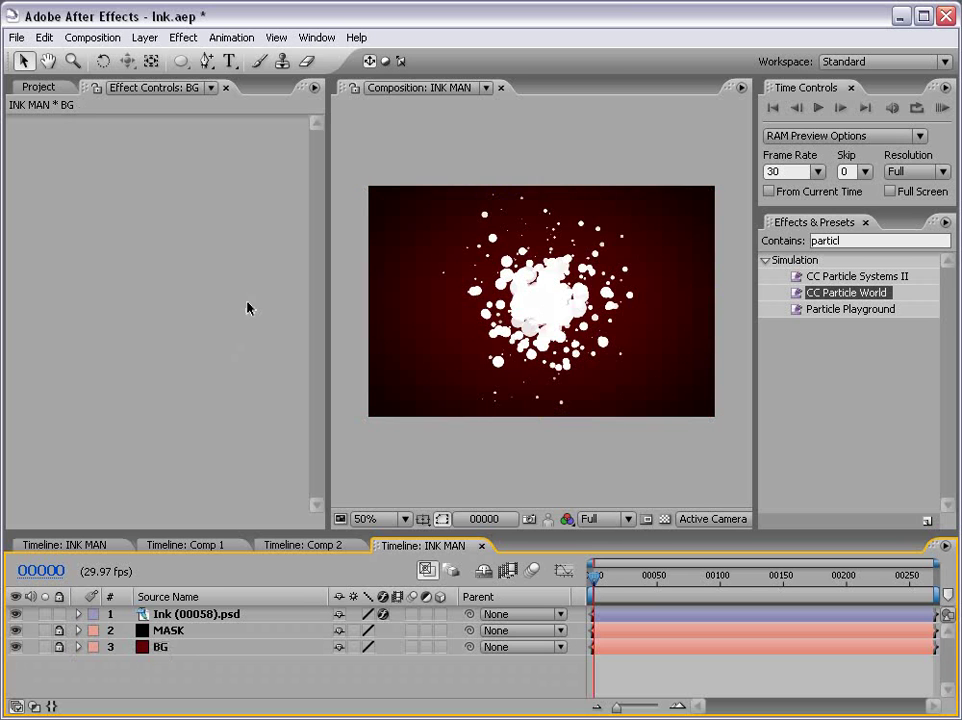
- Add the text "INK MAN" to the composition and place it below and to the left of the splatter
left_click(229, 61)
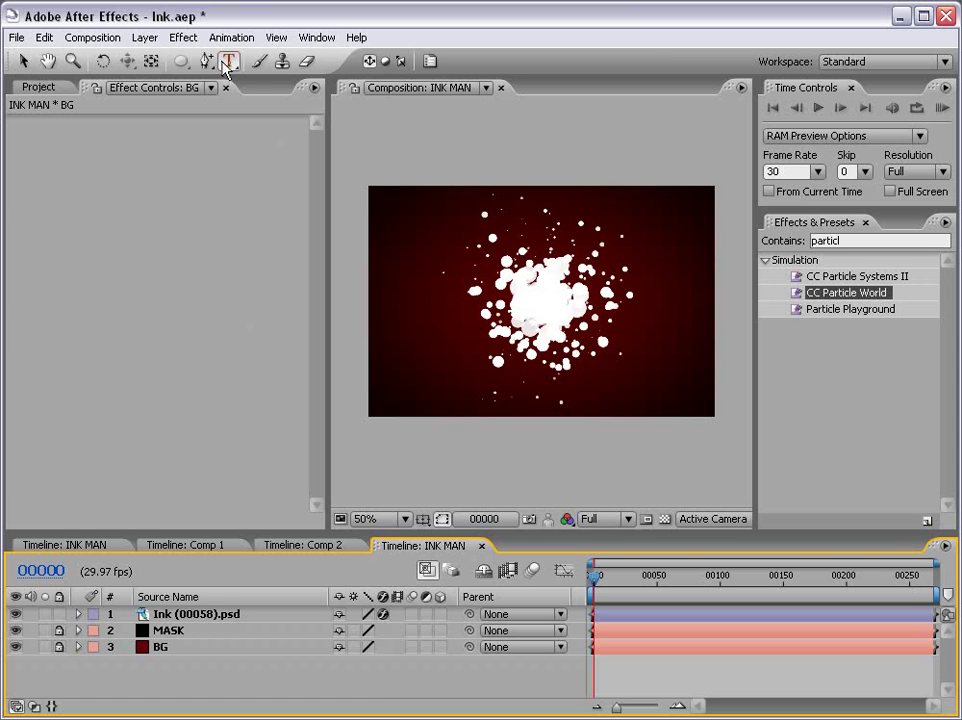
left_click(433, 331)
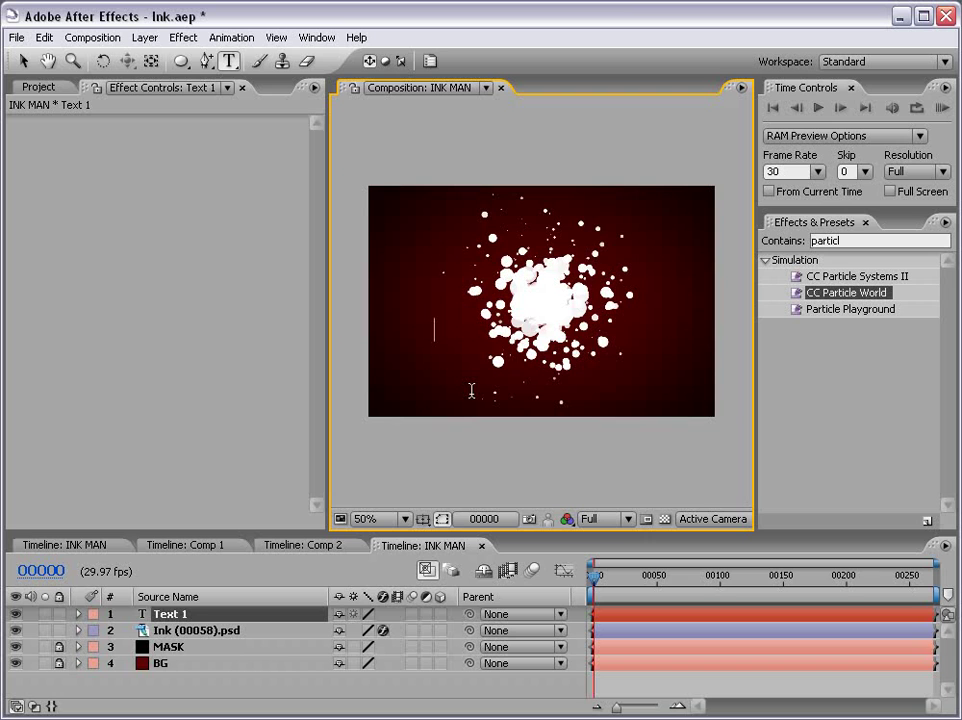
type("INK MAN")
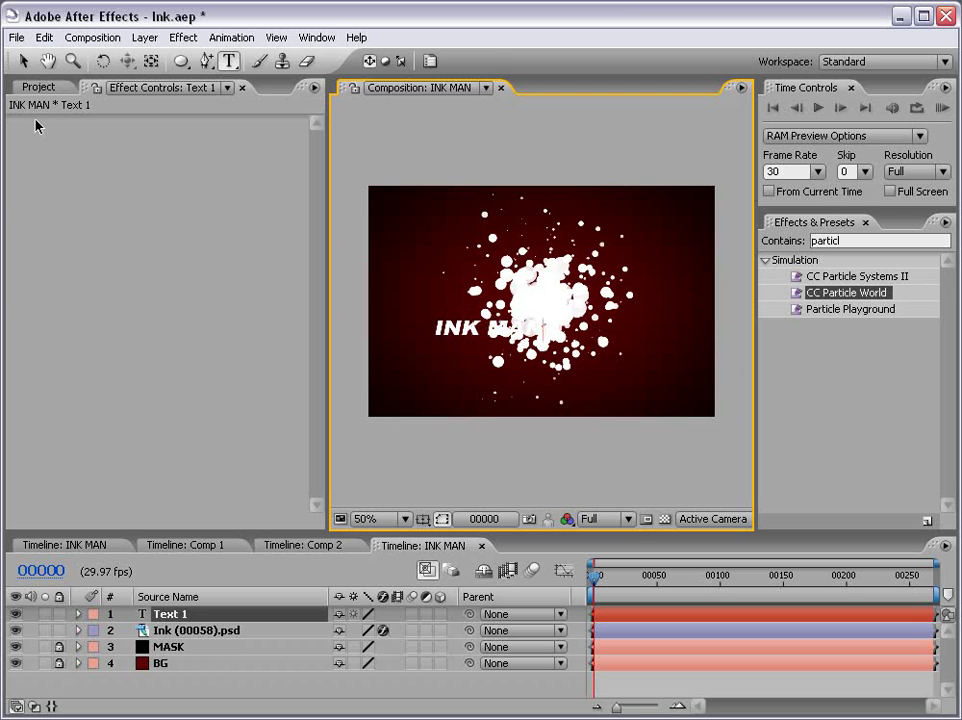
left_click(24, 61)
left_click_drag(470, 330, 422, 368)
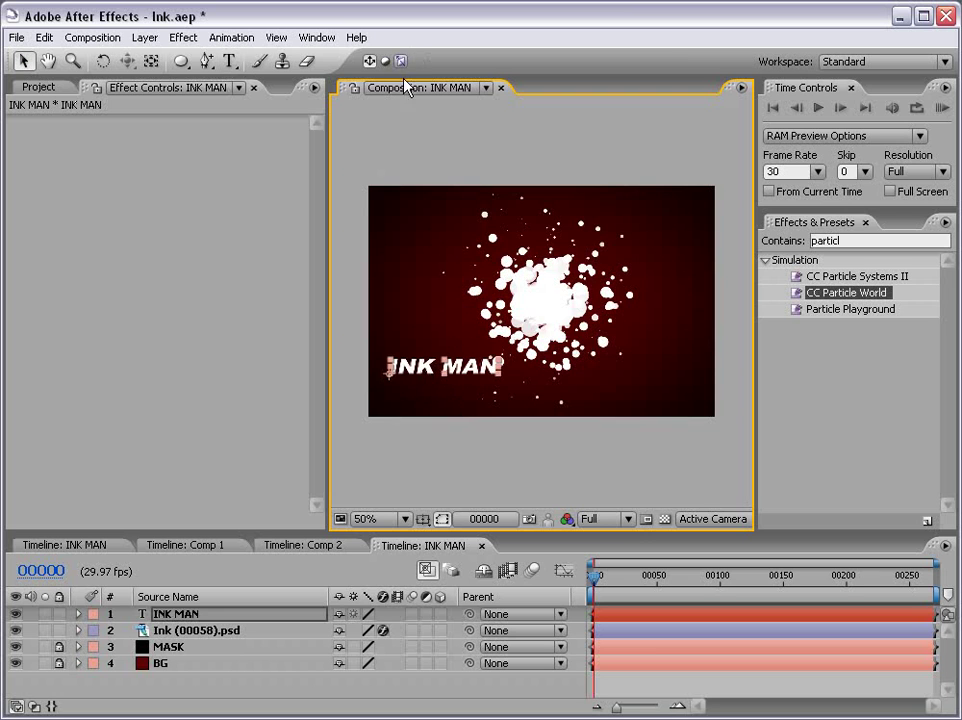
- Examine the INK MAN text's font and style in the character settings
left_click(229, 61)
triple_click(443, 390)
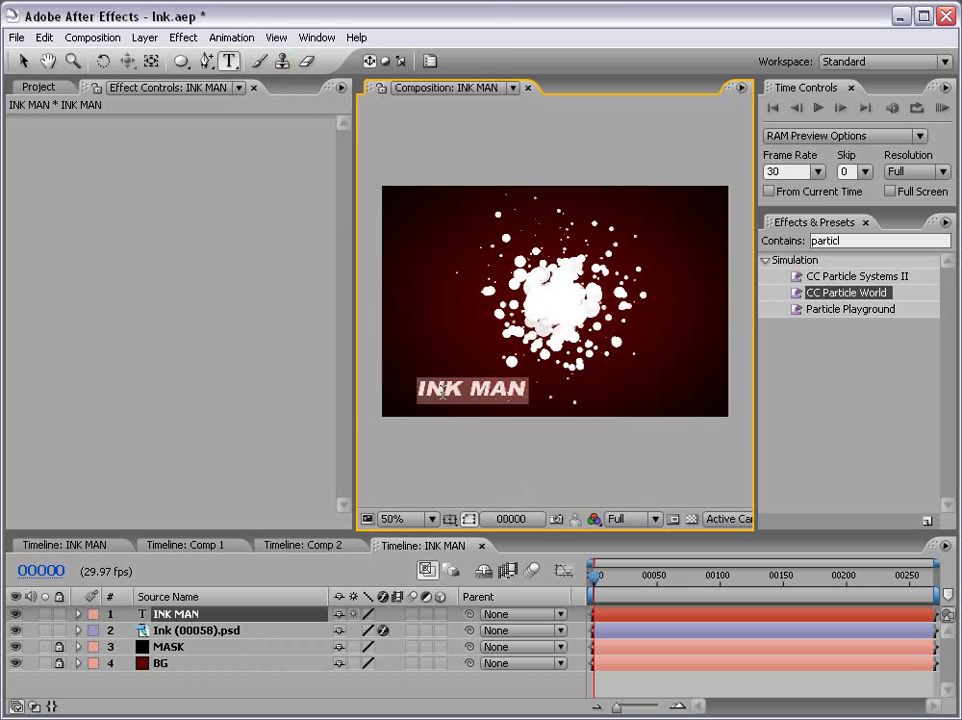
left_click(430, 61)
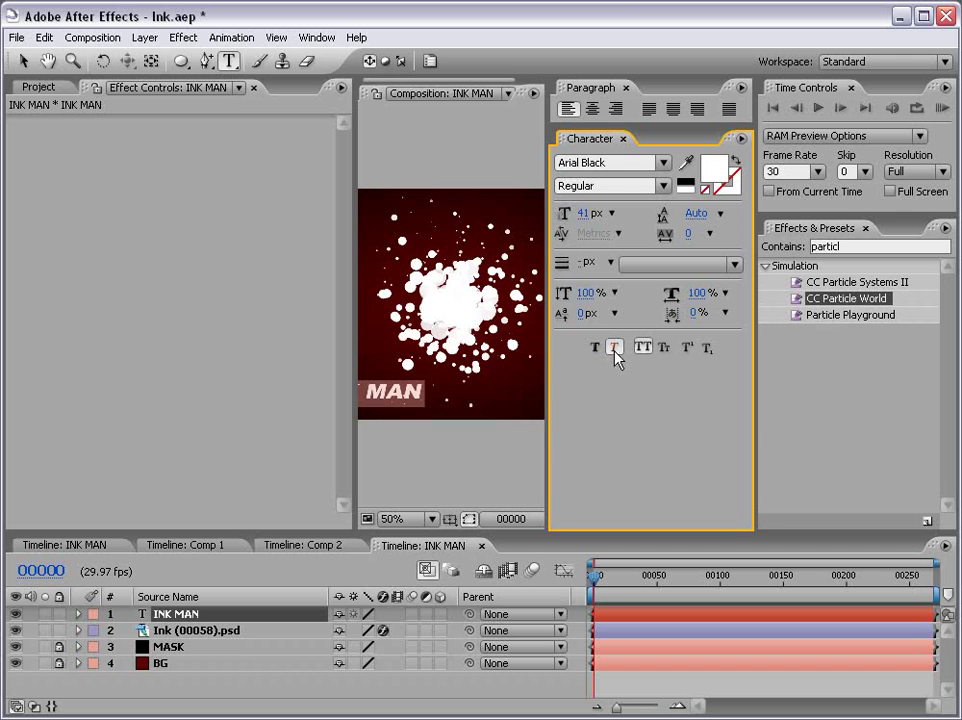
left_click(623, 138)
left_click(624, 88)
left_click(25, 61)
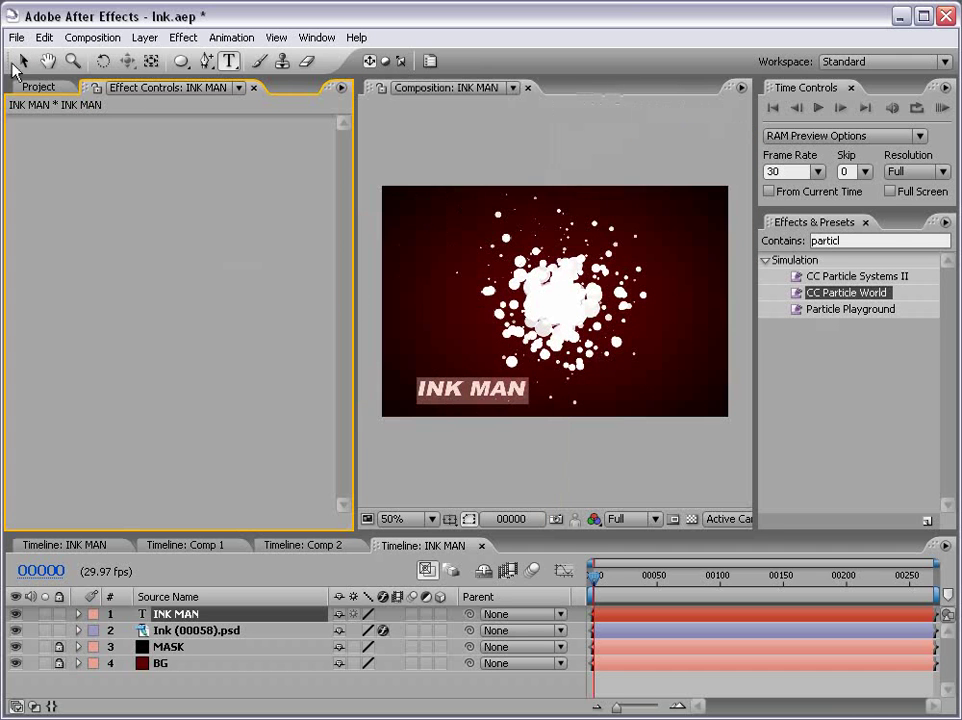
- Center the INK MAN text over the splatter and enable the Hue/Saturation effect on the Ink (00058).psd layer
left_click(492, 460)
mouse_move(490, 398)
left_mouse_down()
mouse_move(469, 353)
mouse_move(554, 311)
mouse_move(578, 313)
left_mouse_up()
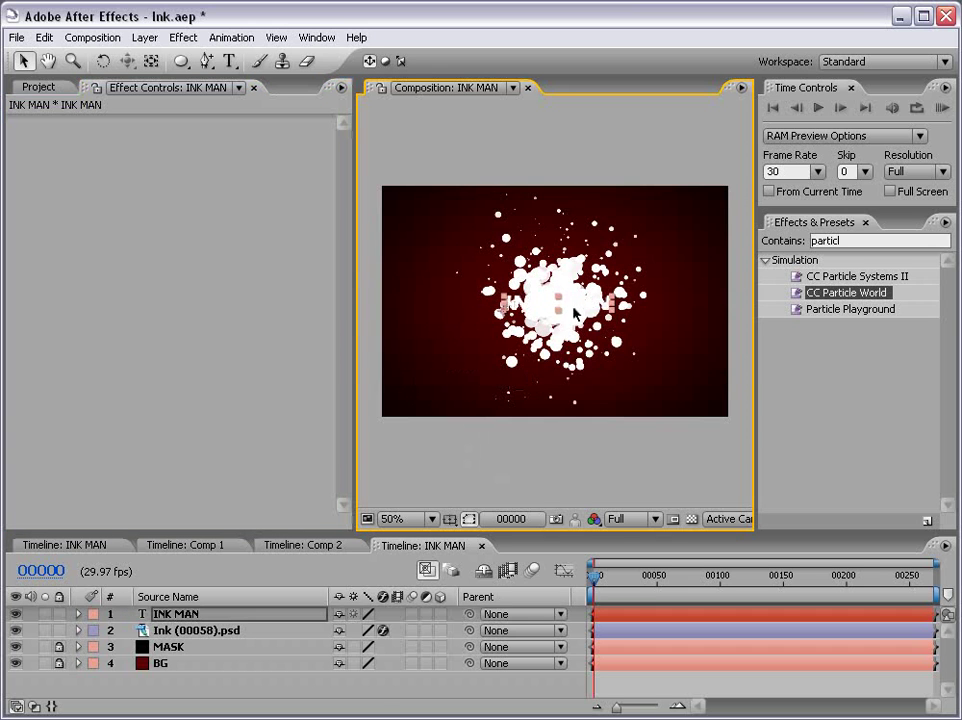
left_click(191, 632)
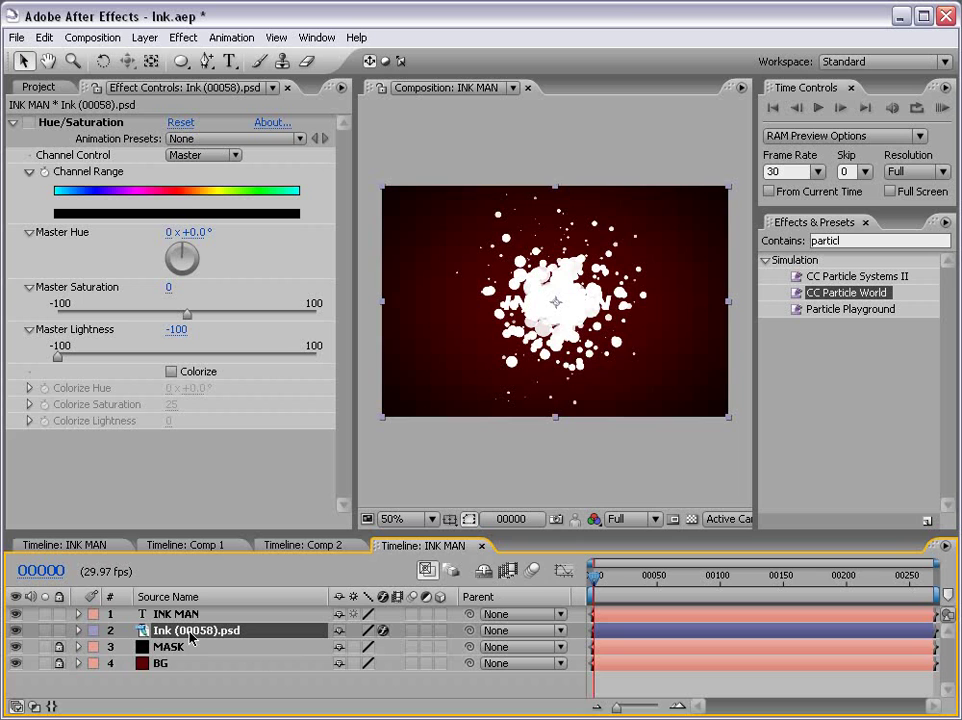
left_click(29, 122)
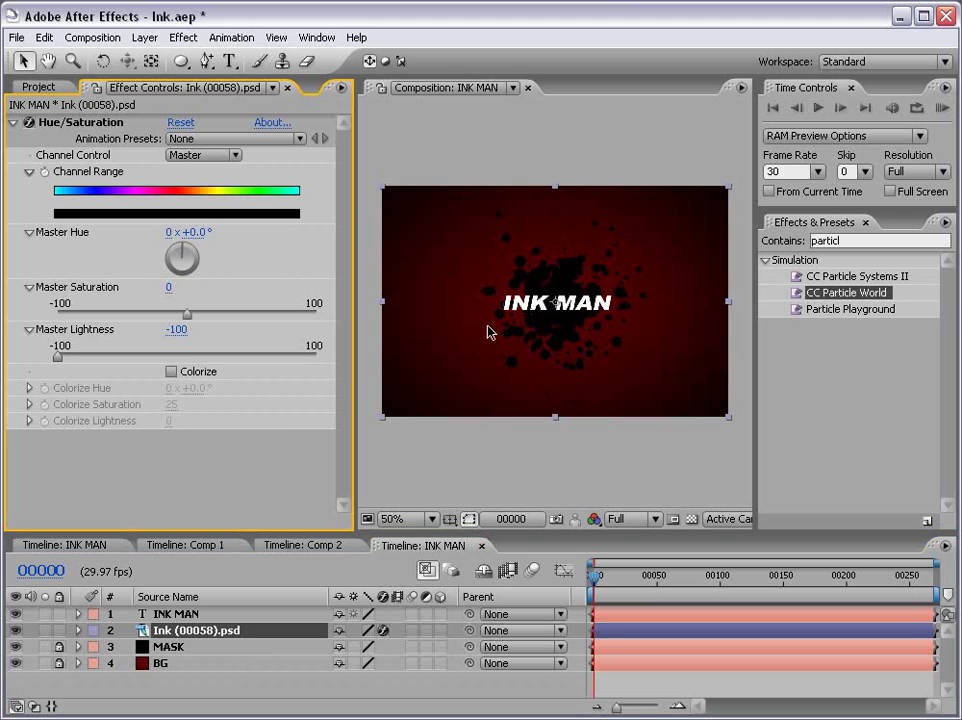
scroll(568, 330, "up", 1)
scroll(567, 331, "down", 1)
- Make the INK MAN and Ink (00058).psd layers 3D and add a camera with the 35mm preset
left_click(172, 636)
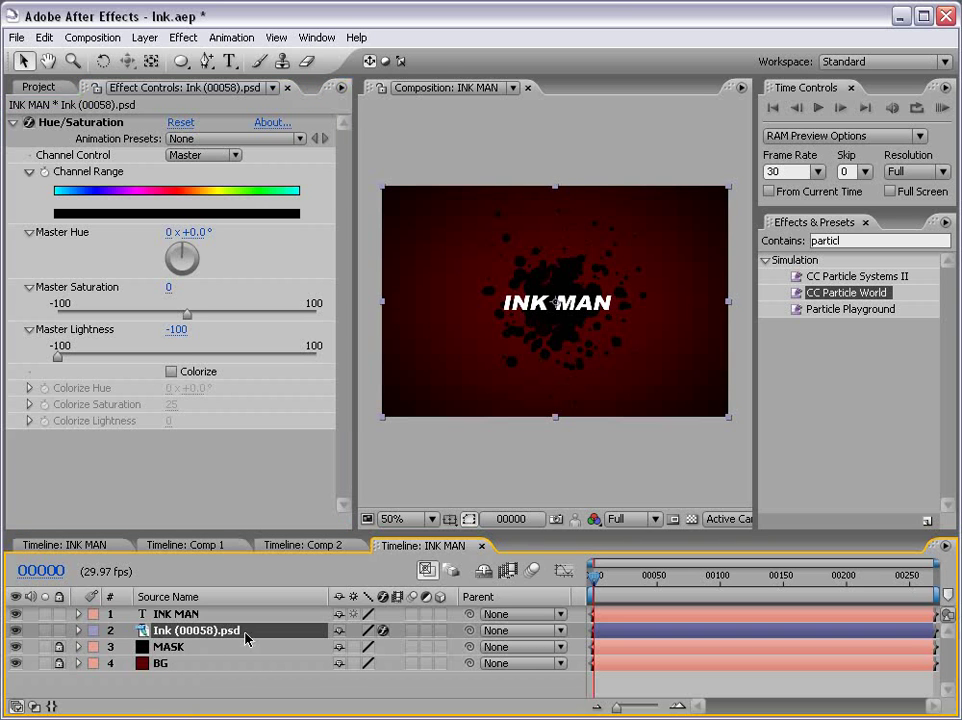
left_click_drag(440, 630, 440, 616)
left_click(144, 37)
mouse_move(152, 58)
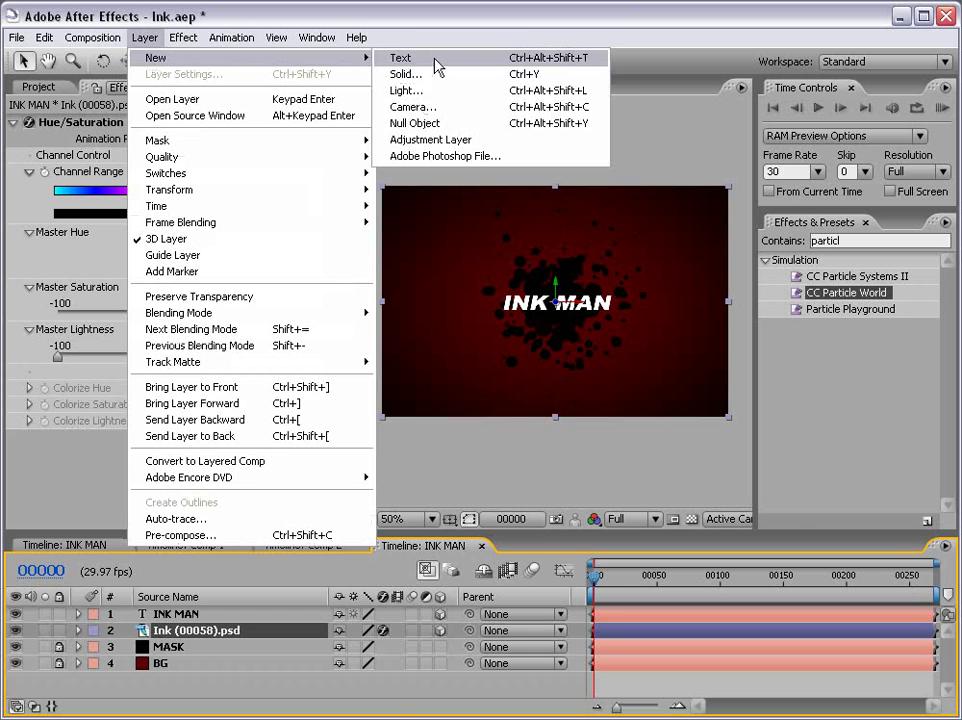
left_click(412, 106)
left_click(538, 216)
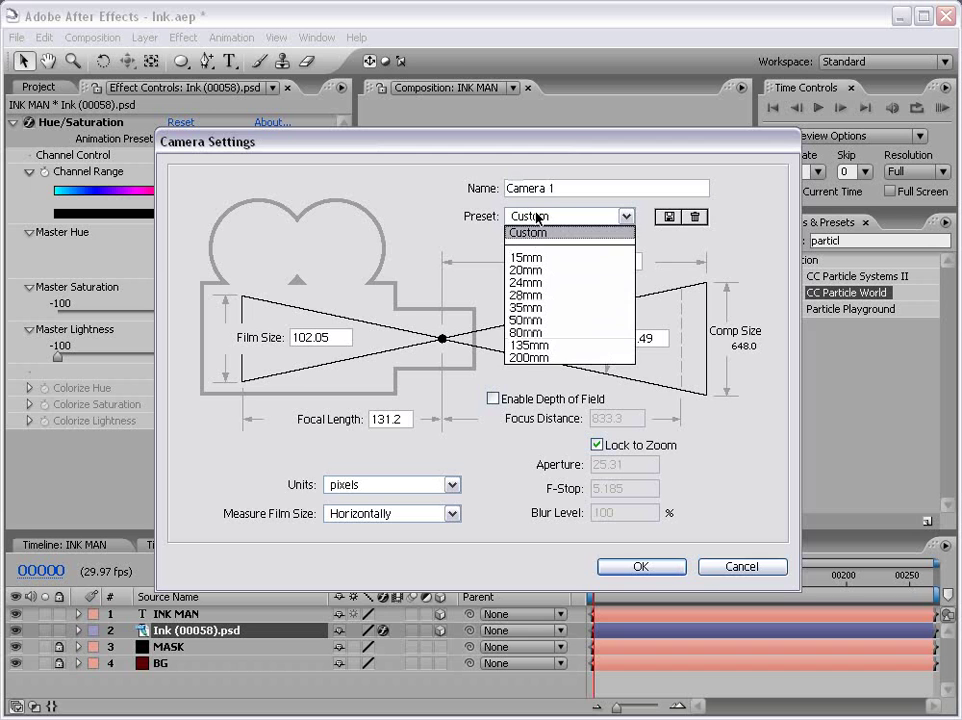
left_click(535, 308)
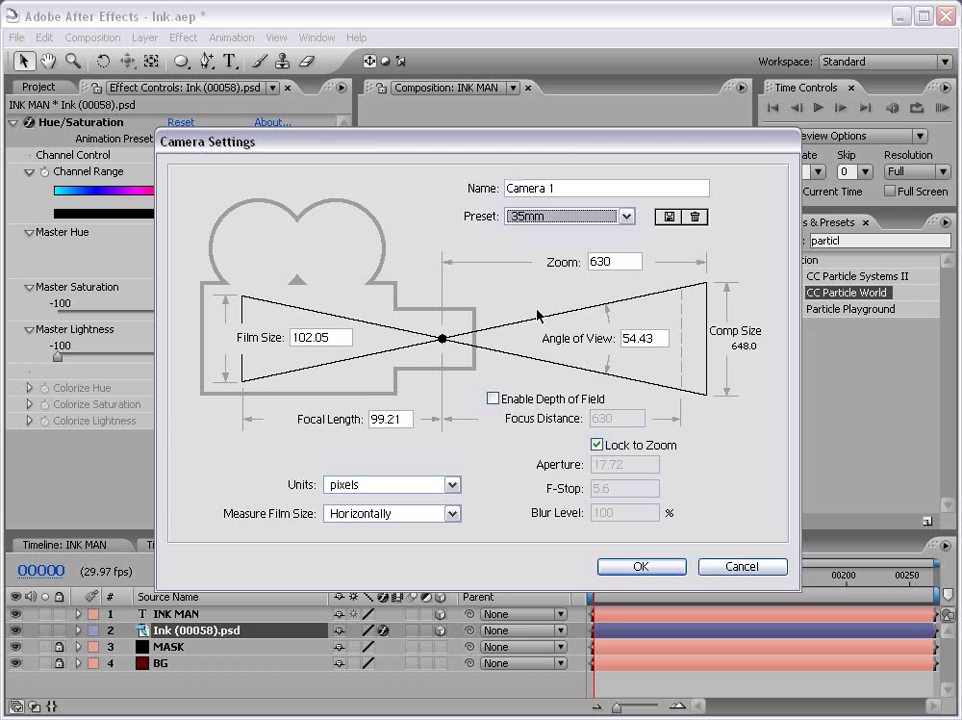
left_click(639, 566)
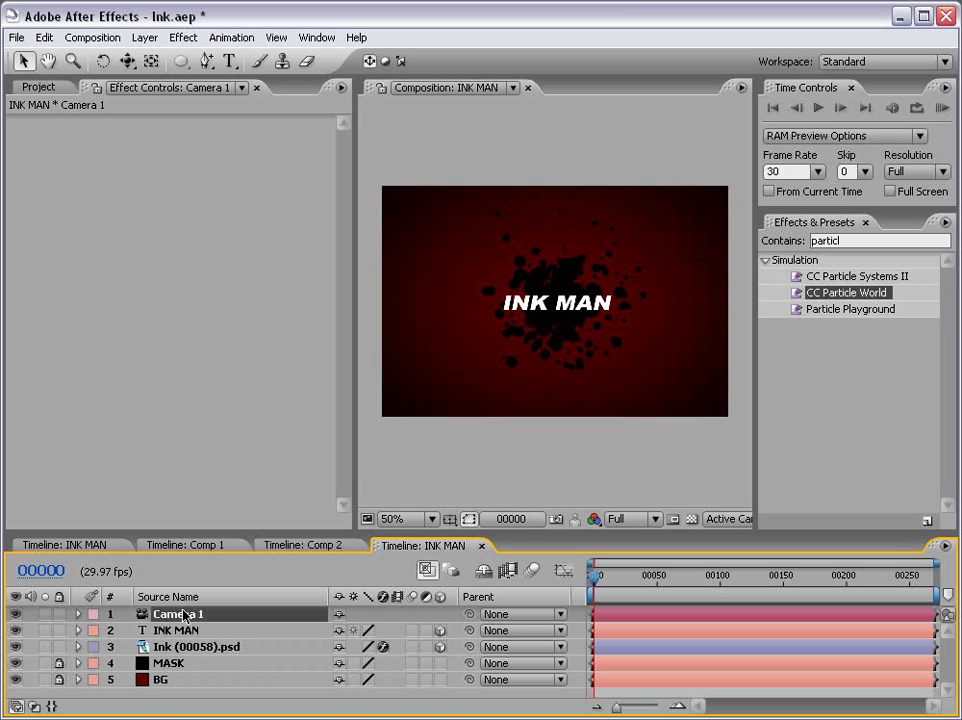
- Keyframe Camera 1's Position at frame 0 and orbit it to about 564.7, 240.0, -602.5 at frame 43
key("p")
left_click_drag(171, 533, 171, 477)
left_click(128, 567)
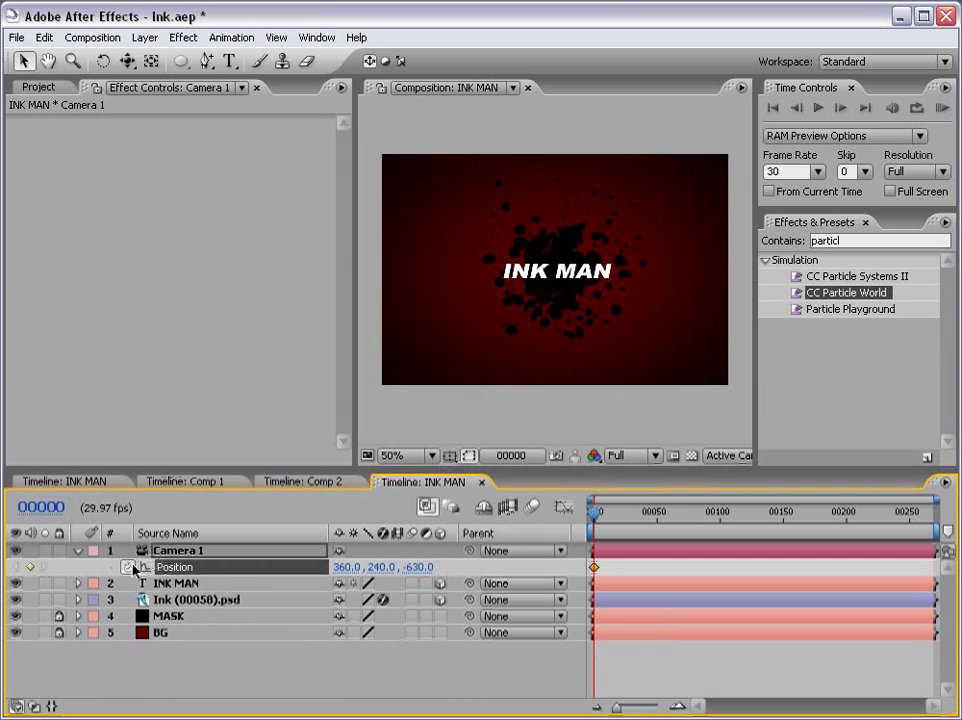
left_click_drag(596, 525, 649, 523)
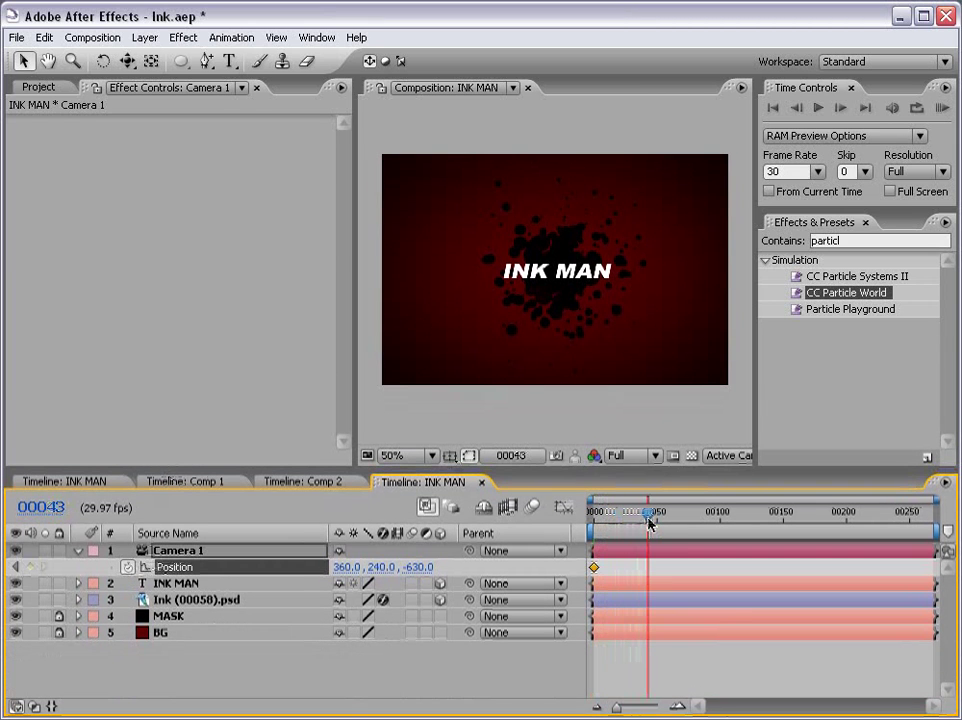
left_click_drag(127, 61, 191, 66)
left_click_drag(522, 309, 552, 296)
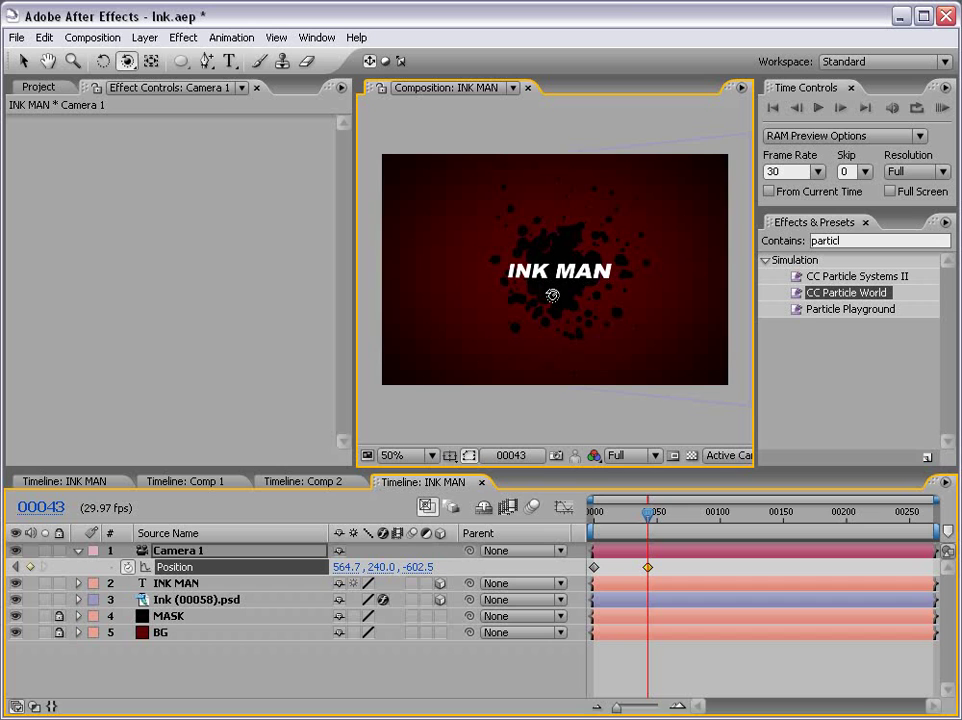
- Orbit Camera 1 to the opposite side of the title at frame 0 and scrub through the move
left_click_drag(646, 524, 593, 522)
left_click_drag(533, 308, 592, 300)
left_click_drag(600, 533, 644, 536)
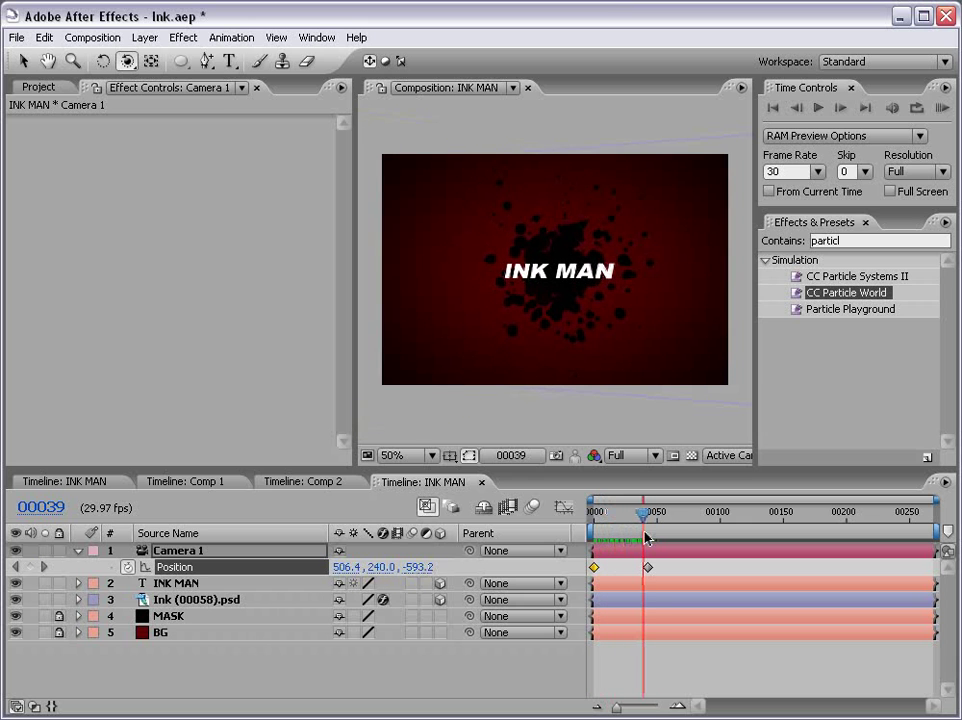
- Apply Easy Ease to both of Camera 1's Position keyframes and scrub through the eased camera move
left_click(195, 655)
left_click(175, 567)
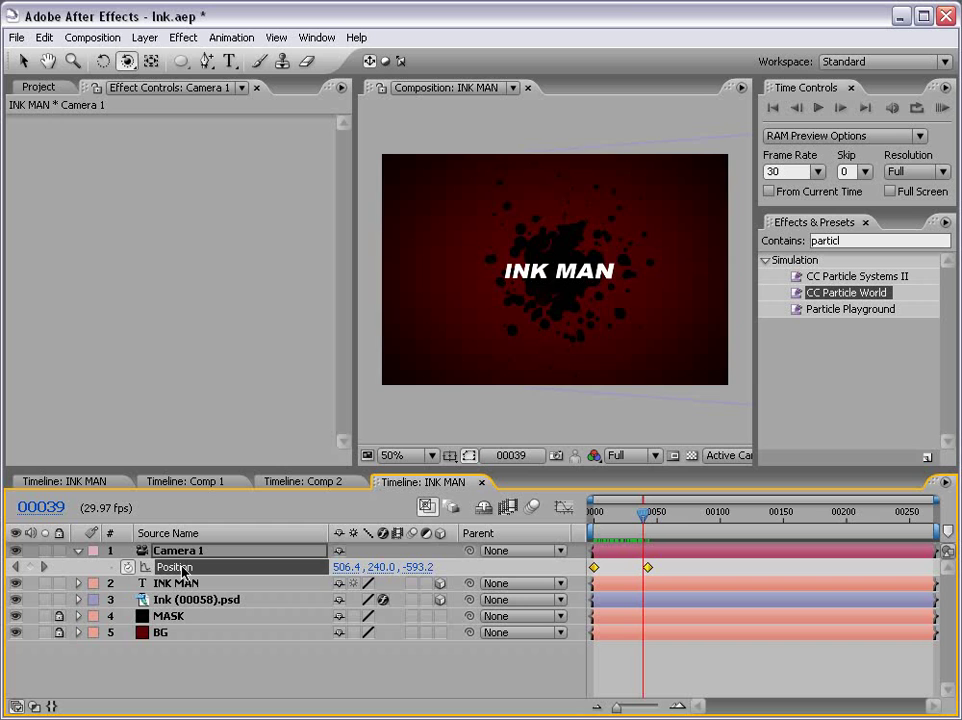
key("F9")
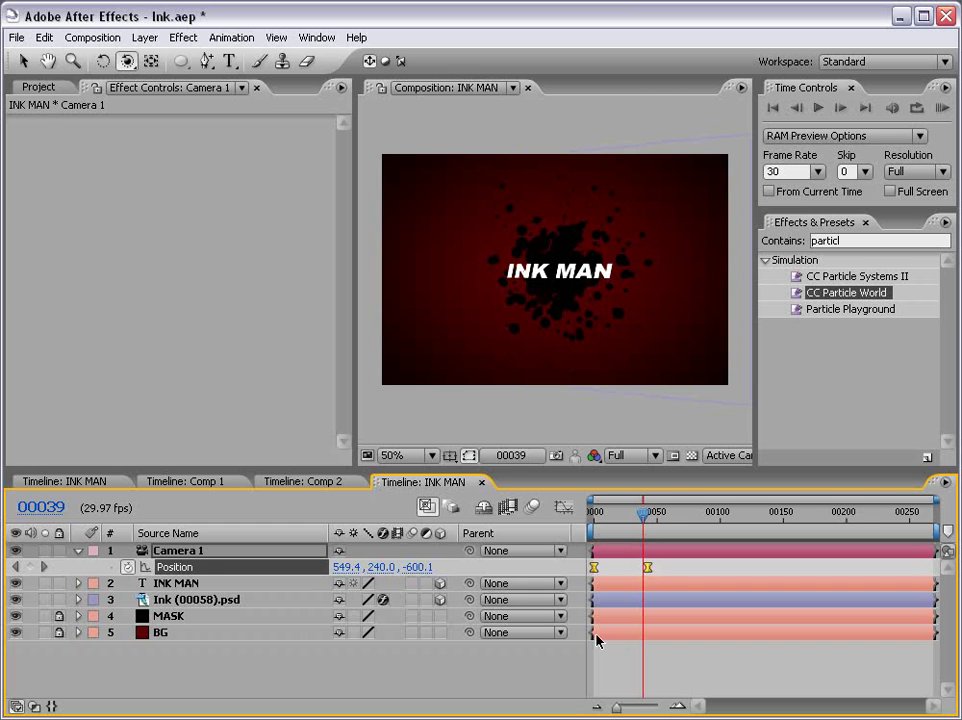
key("v")
key("ctrl+shift+a")
left_click_drag(625, 537, 581, 525)
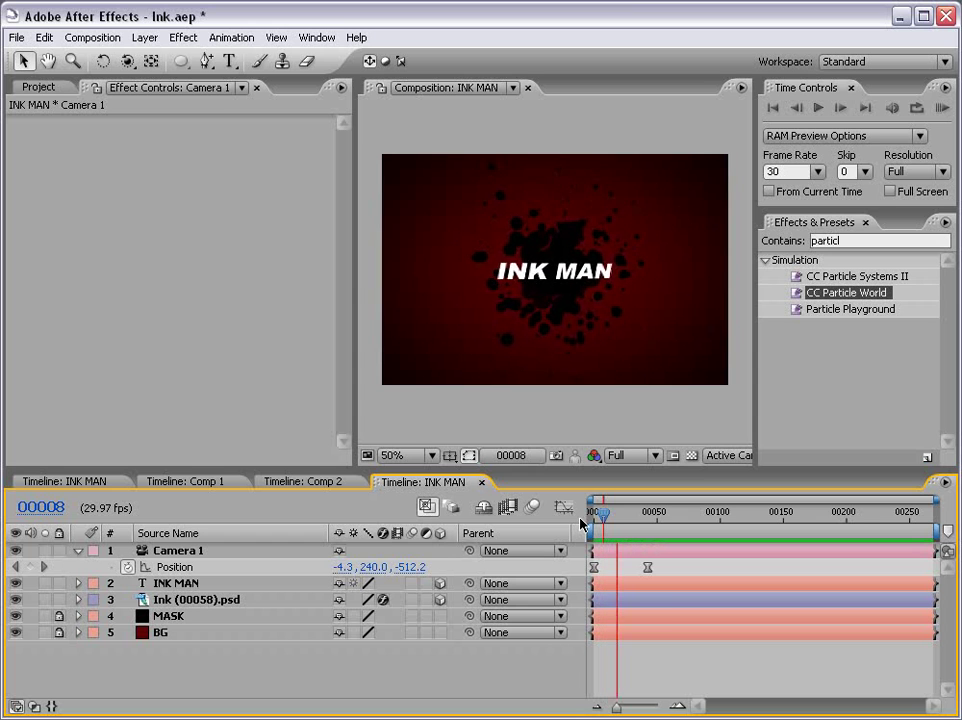
left_click_drag(650, 521, 627, 514)
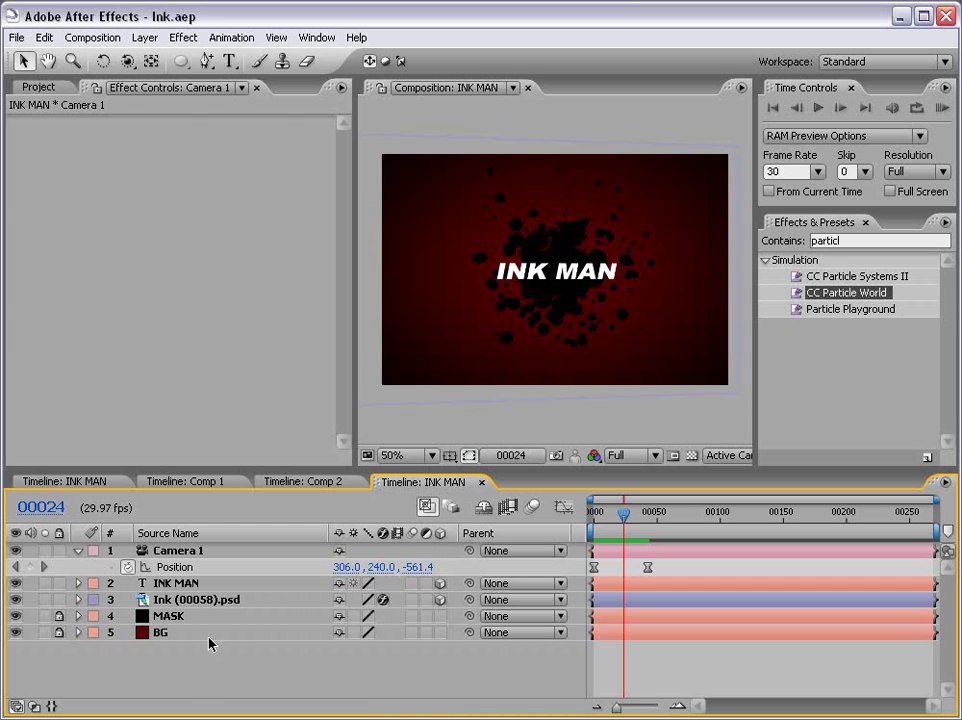
- Duplicate the Ink (00058).psd layer and move the copy to the composition's lower-left corner
left_click(185, 601)
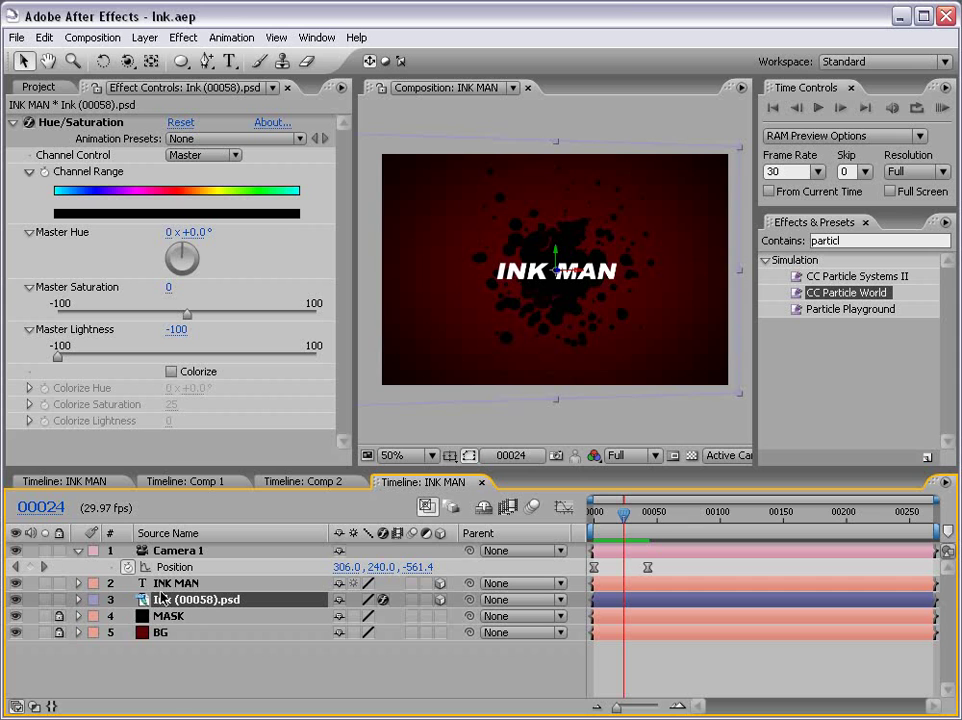
key("ctrl+d")
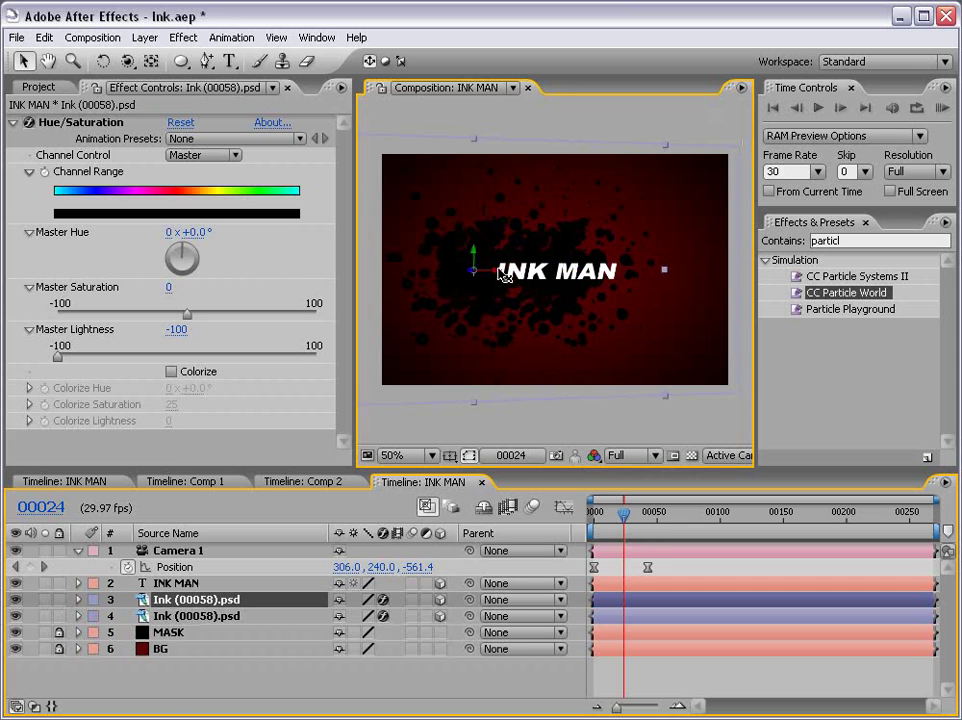
scroll(555, 285, "up", 2)
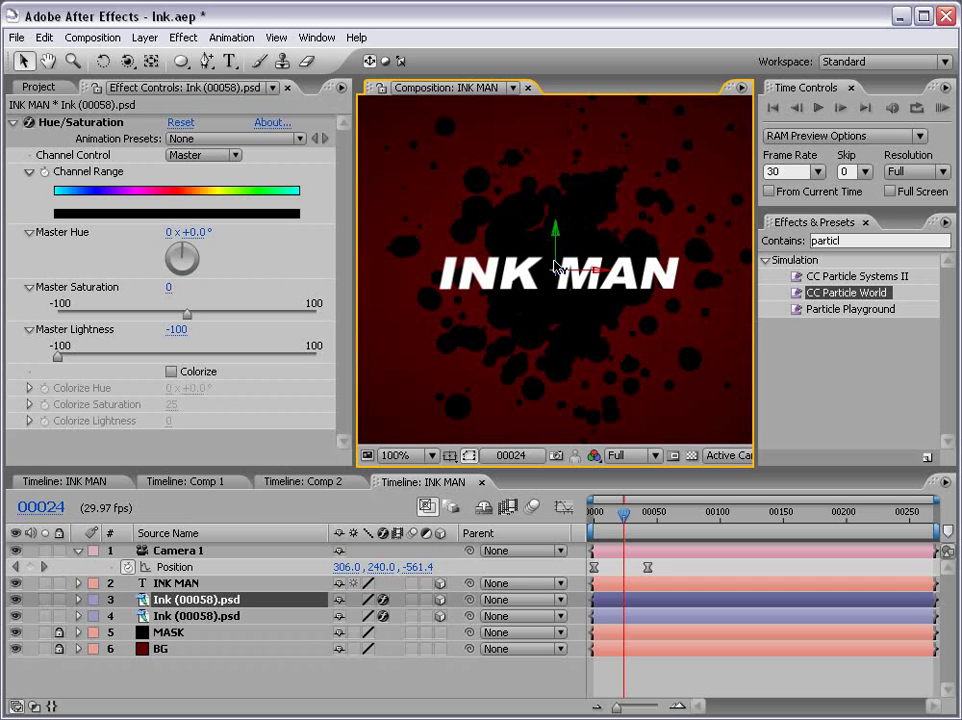
left_click_drag(556, 250, 560, 235)
scroll(580, 275, "down", 1)
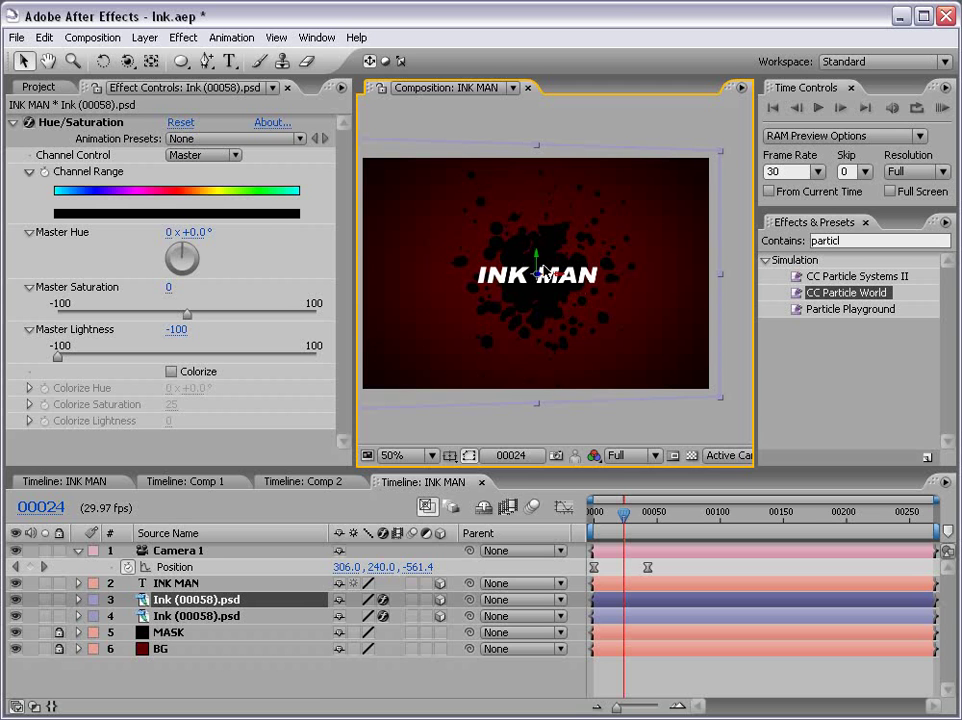
left_click_drag(556, 274, 368, 277)
scroll(455, 283, "down", 1)
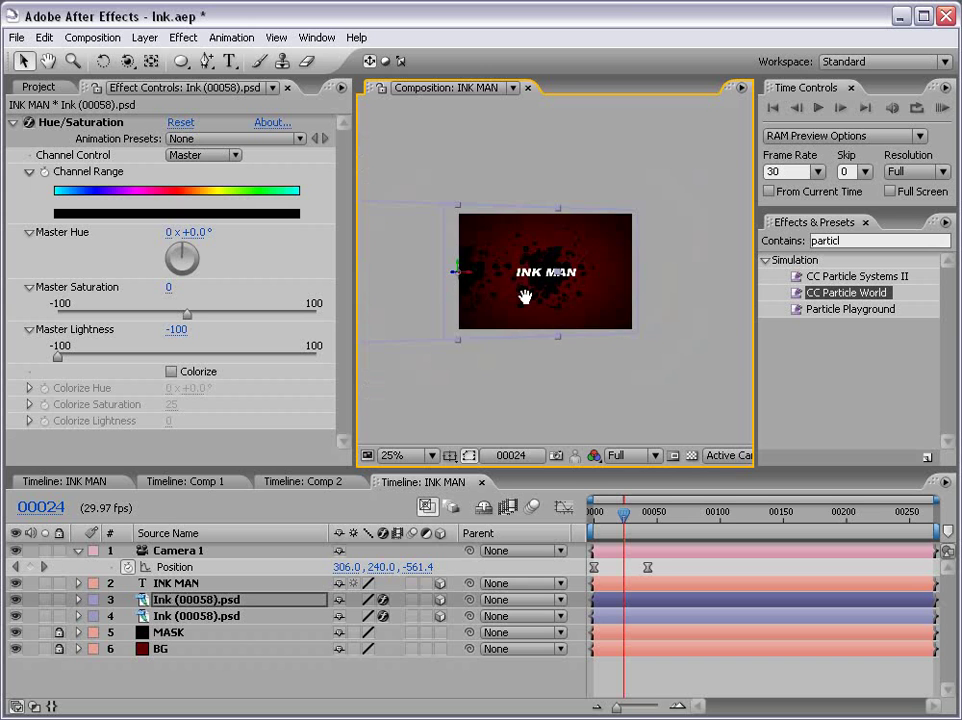
scroll(537, 264, "up", 1)
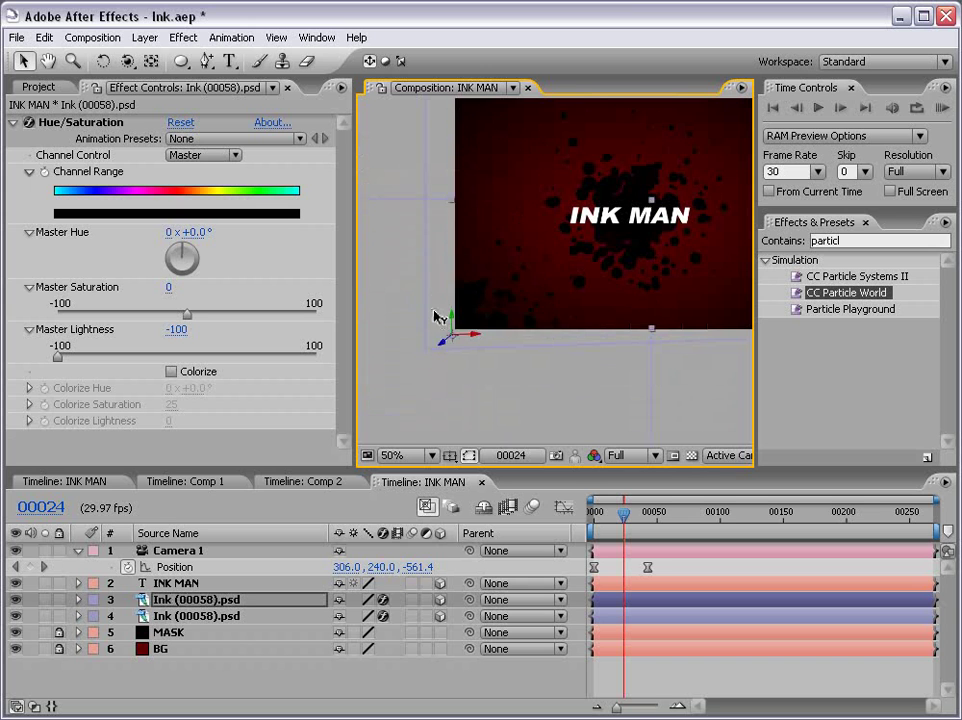
scroll(507, 281, "down", 1)
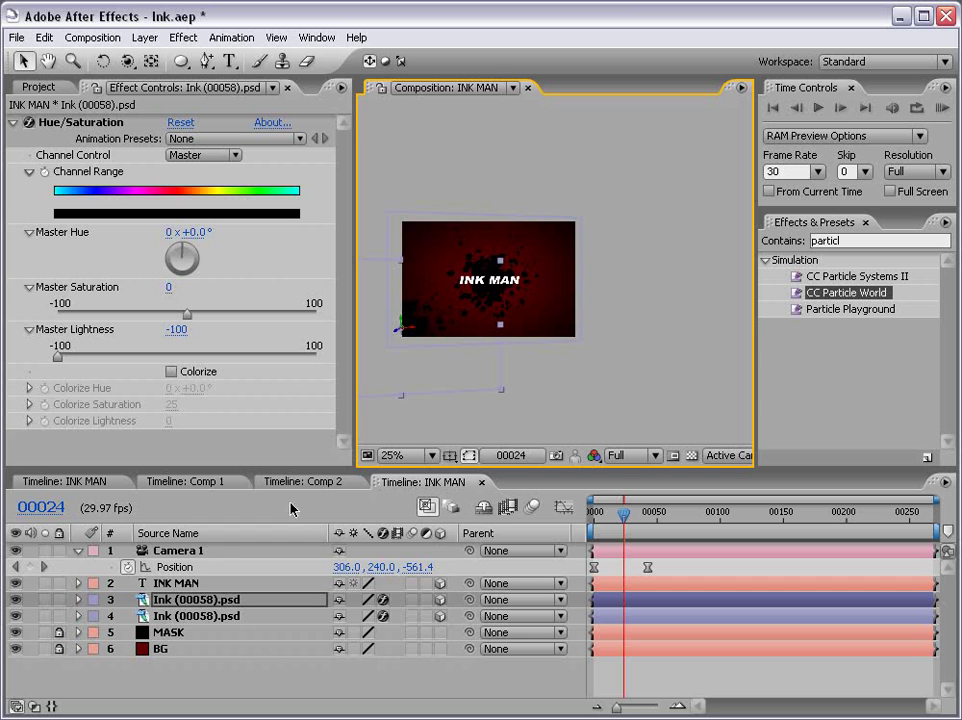
- Duplicate the lower-left ink splatter layer and move the new copy to the composition's upper-right corner
left_click(198, 600)
key("ctrl+d")
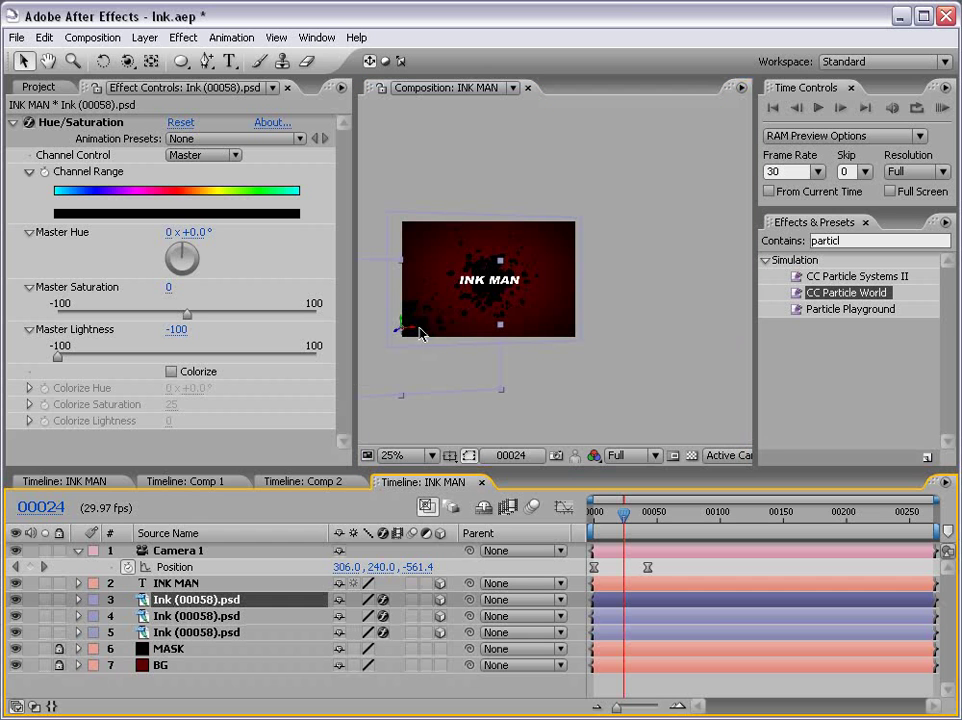
mouse_move(410, 333)
left_mouse_down()
mouse_move(578, 327)
mouse_move(577, 236)
left_mouse_up()
key("period")
left_click_drag(507, 281, 521, 304)
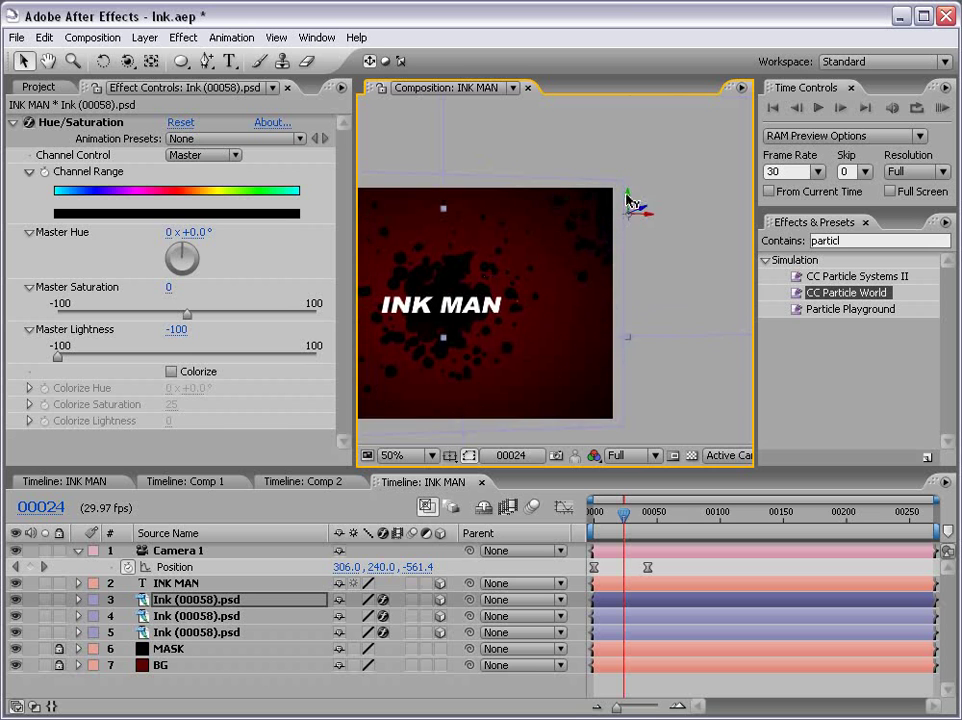
- Preview the camera move past the black ink splatters with the composition shown at full-panel size
key("comma")
left_click(608, 410)
key("period")
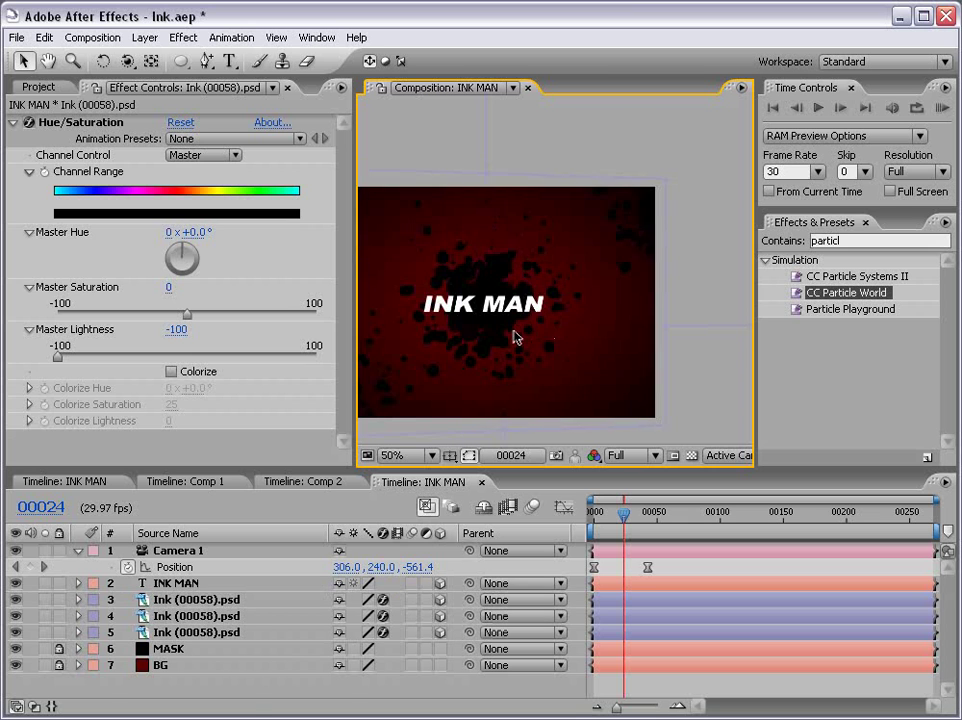
key("grave")
key("period")
left_click_drag(500, 354, 543, 318)
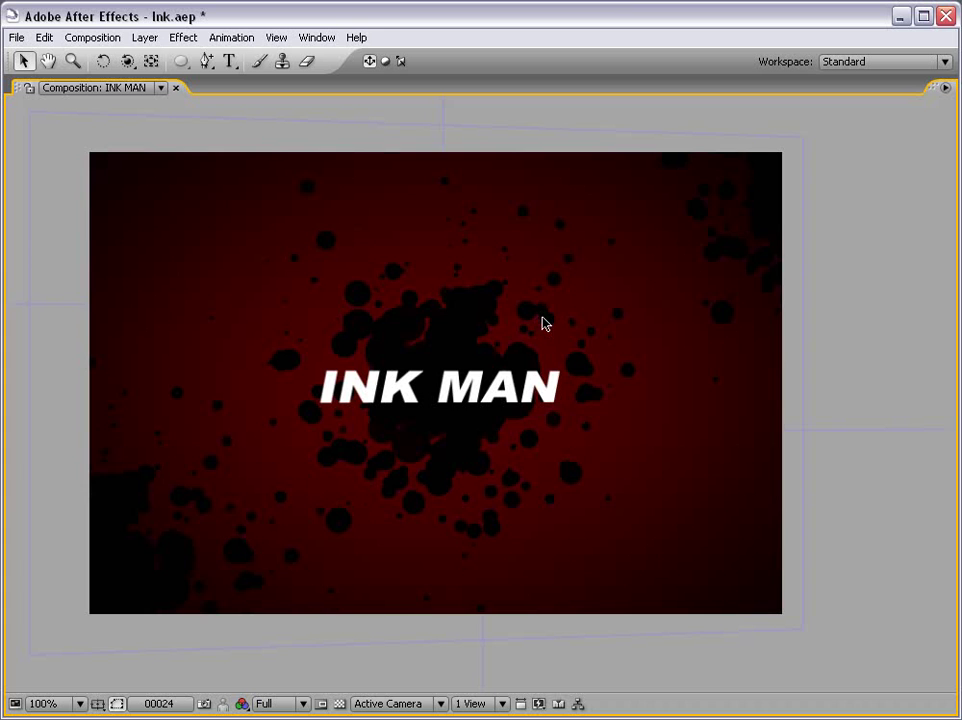
key("space")
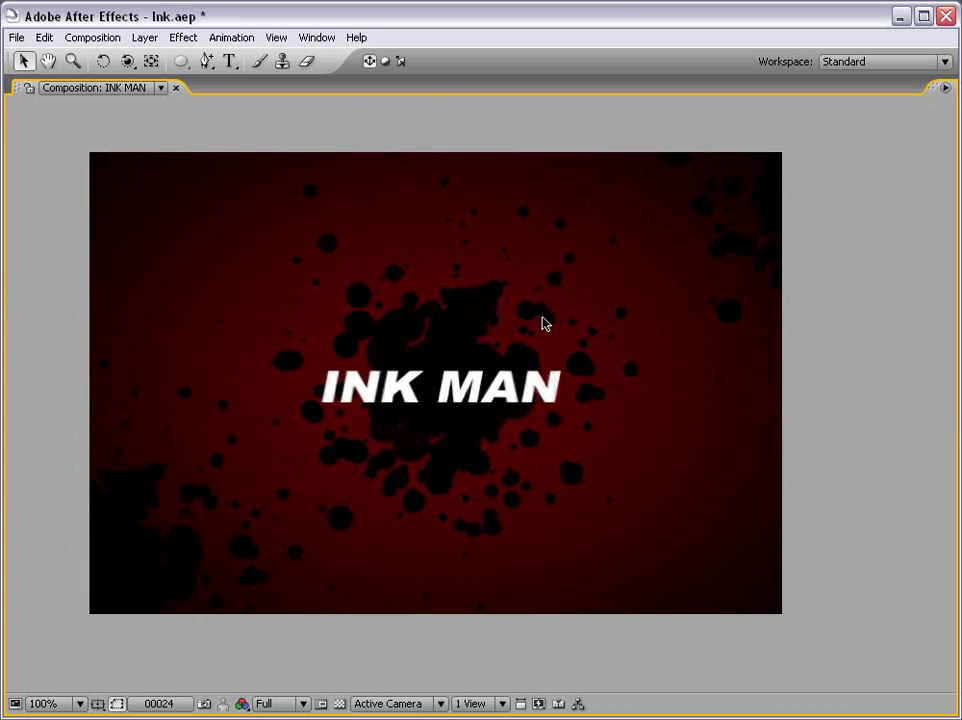
key("space")
key("grave")
key("comma")
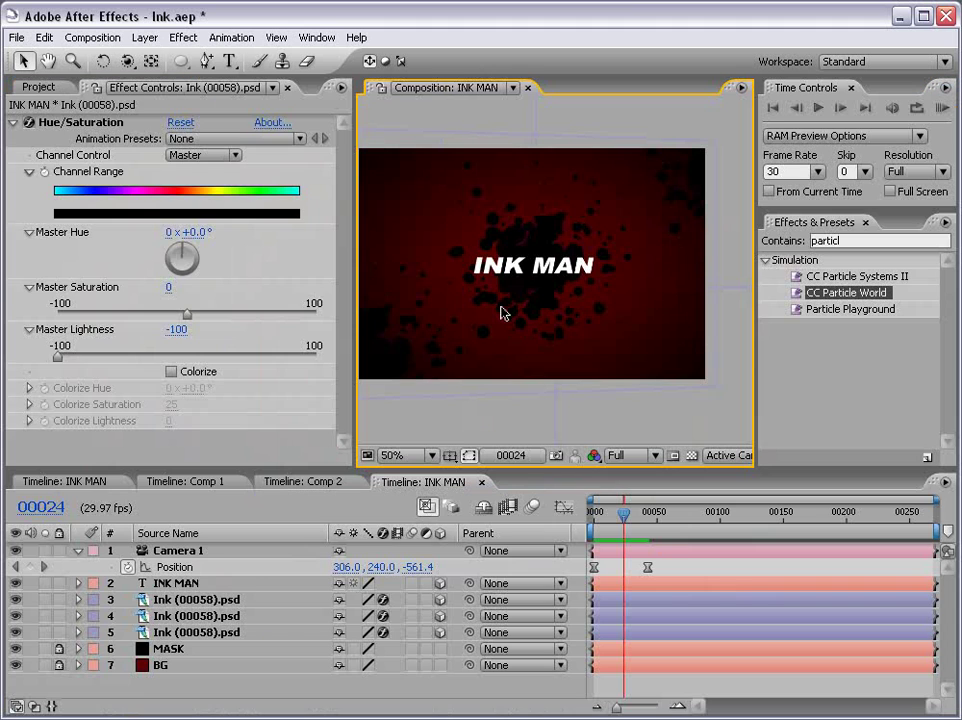
- Enlarge the INK MAN text layer slightly over the central splatter
left_click(185, 587)
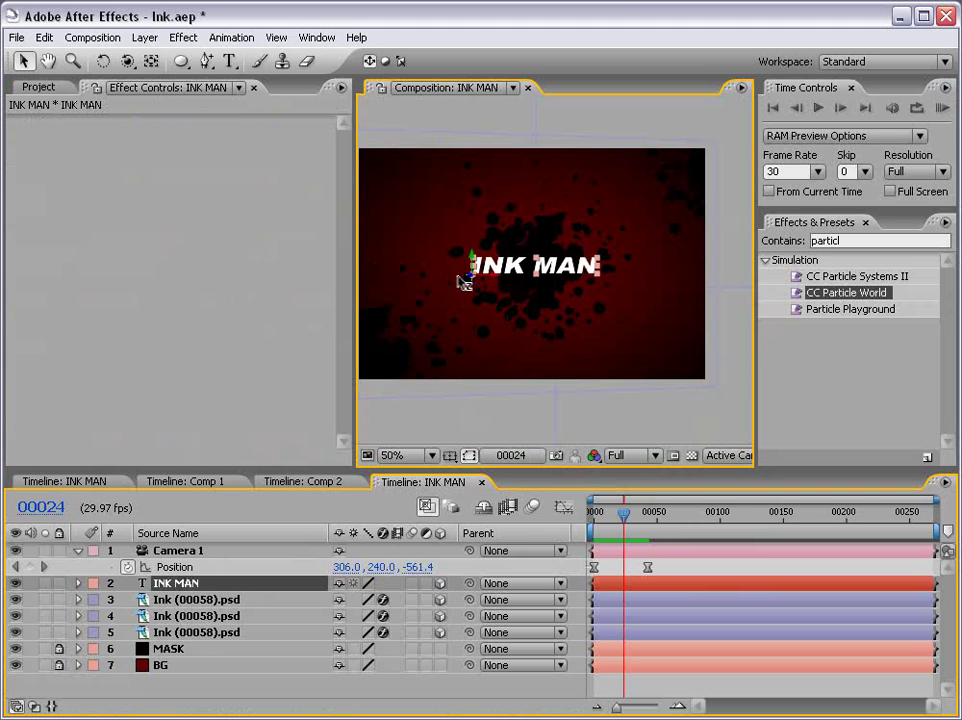
left_click(477, 329)
key("KP_0")
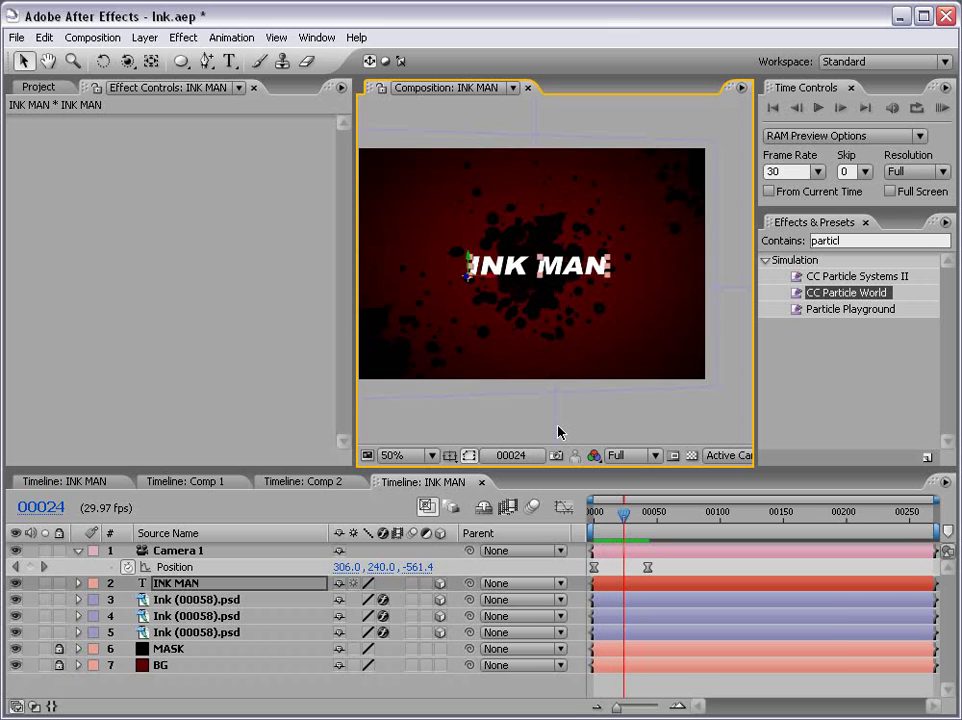
- Duplicate the topmost Ink (00058).psd layer, the splatter in the composition's upper-right corner
left_click(197, 598)
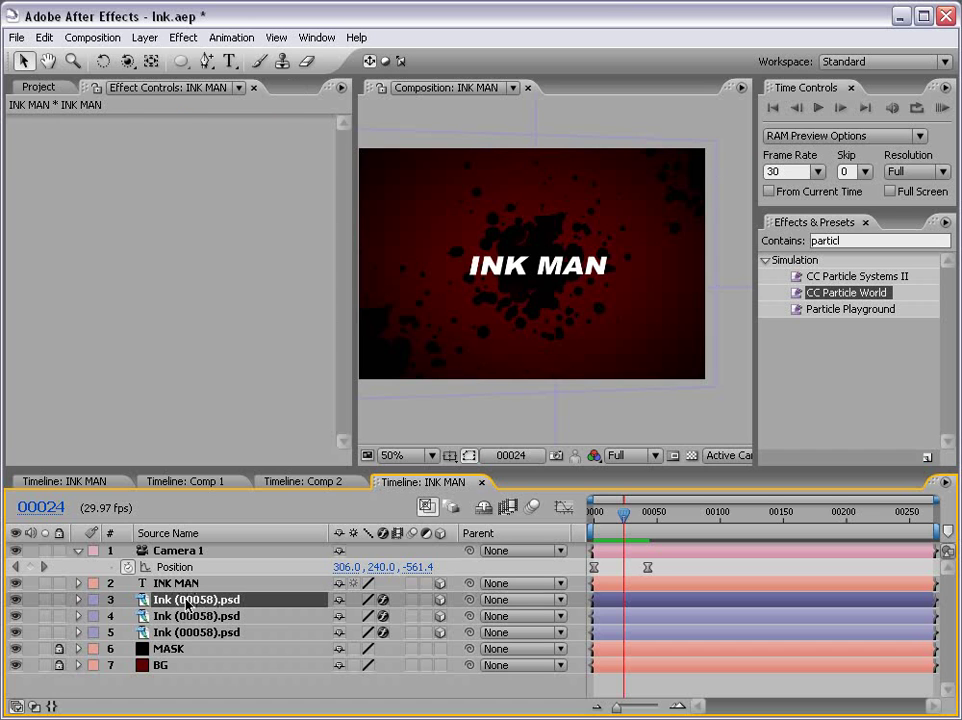
left_click(187, 601)
left_click(183, 633, "shift")
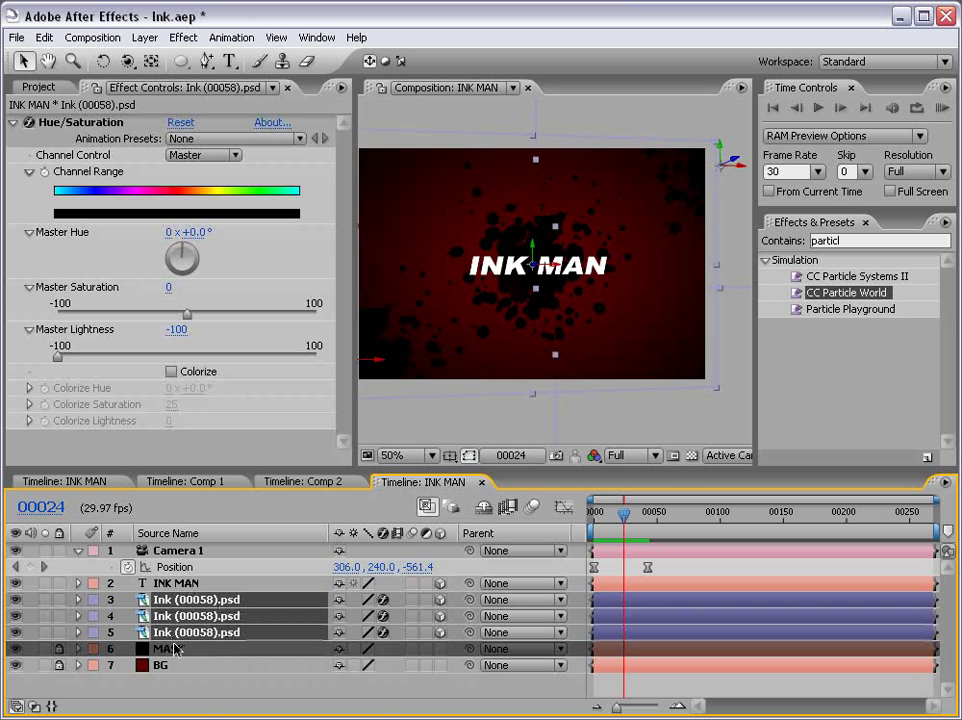
left_click(176, 600)
key("ctrl+d")
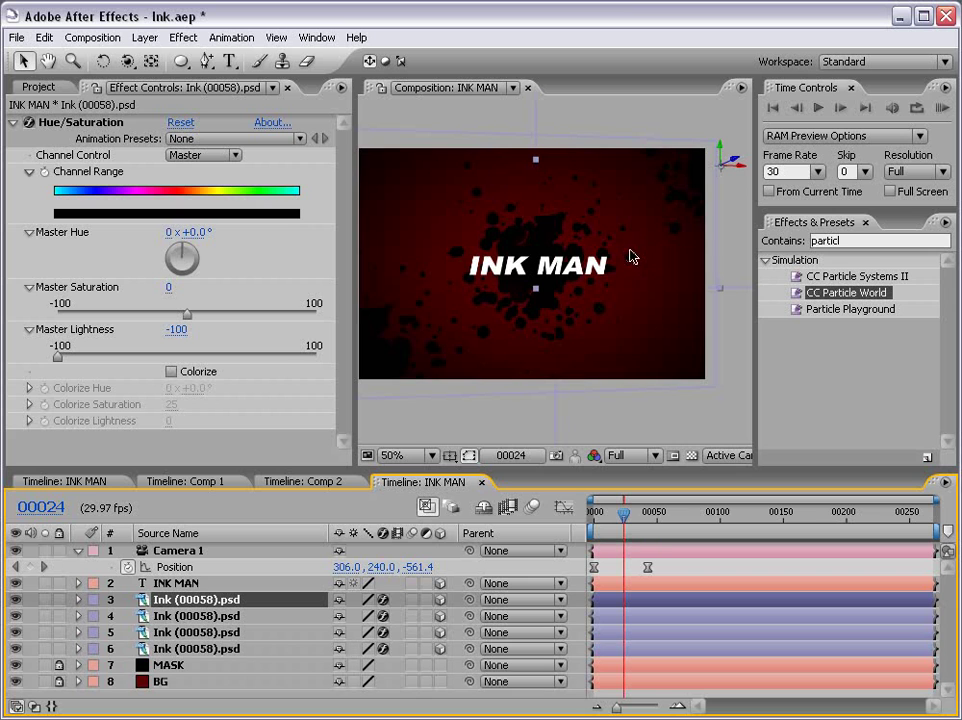
- Turn off Hue/Saturation on the duplicated splatter and move it to the composition's upper-left corner
left_click(29, 123)
mouse_move(738, 175)
left_mouse_down()
mouse_move(480, 177)
mouse_move(545, 266)
left_mouse_up()
left_click_drag(480, 212, 412, 212)
- Set the white upper-left splatter's blending mode to Overlay and nudge it slightly to the right
key("F4")
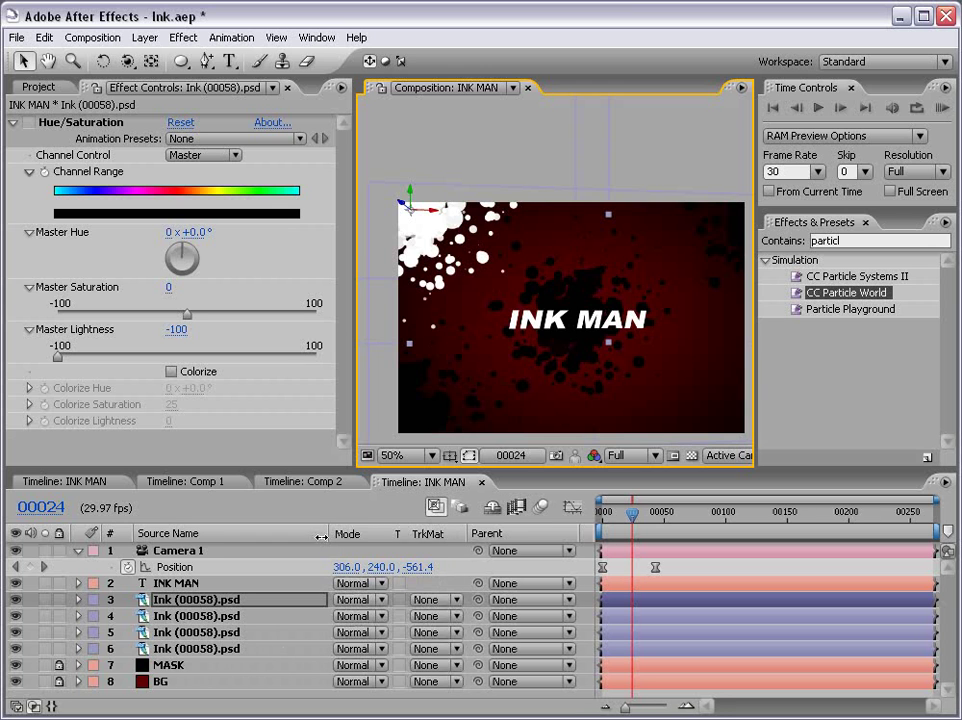
left_click(356, 600)
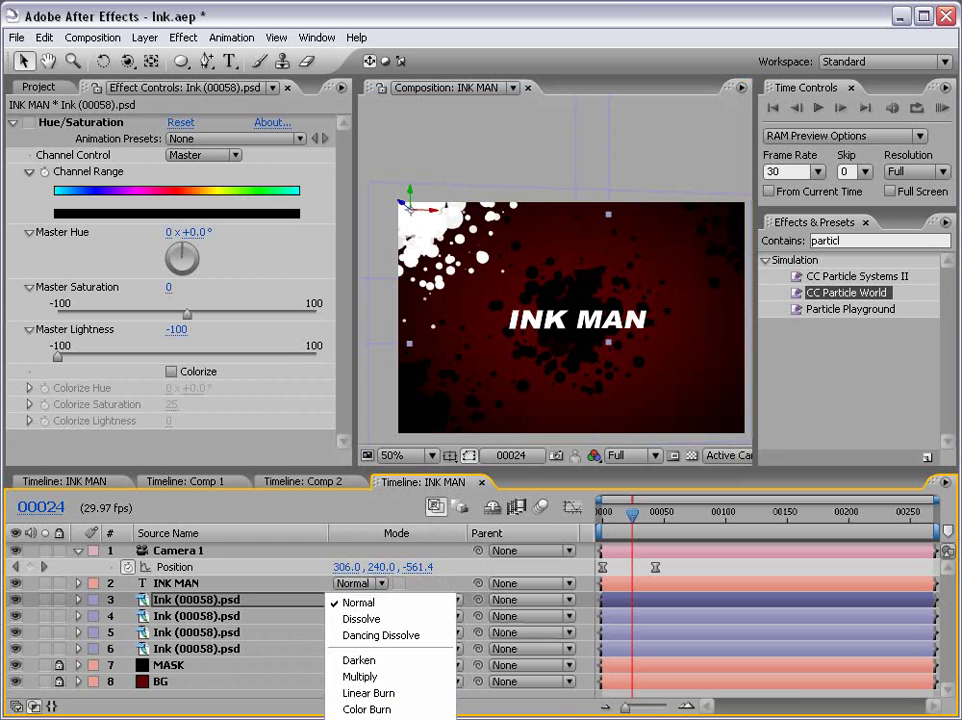
left_click(367, 718)
left_click(358, 596)
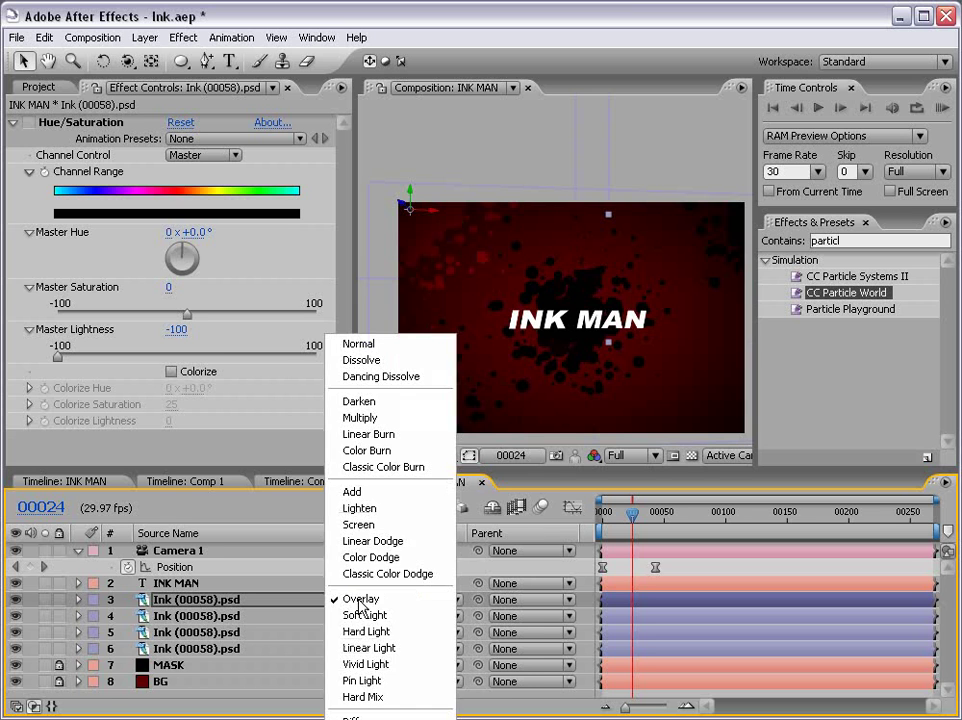
left_click(367, 600)
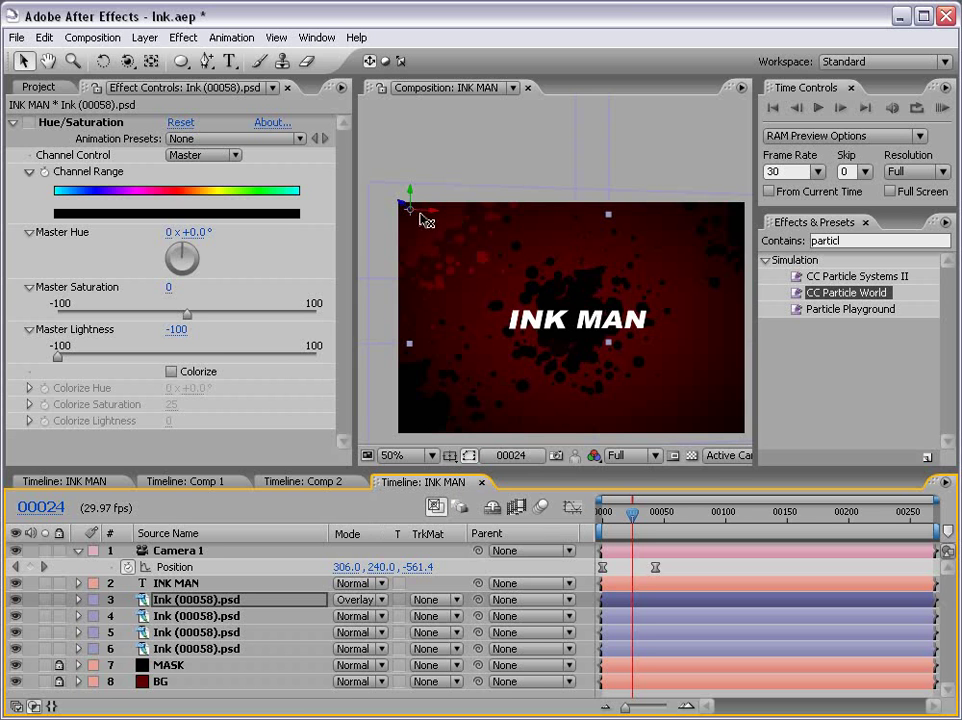
left_click_drag(440, 216, 445, 217)
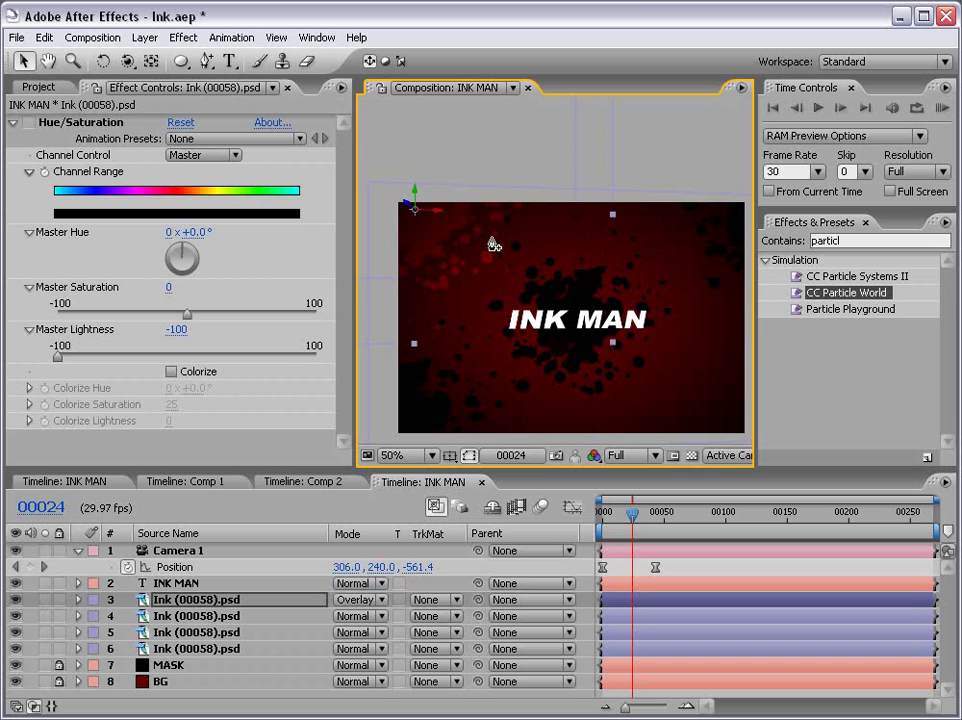
- Duplicate the Overlay splatter twice, placing one copy in the lower-right corner and the other at the bottom near the composition's middle
key("ctrl+d")
left_click_drag(438, 218, 729, 221)
left_click_drag(714, 303, 706, 434)
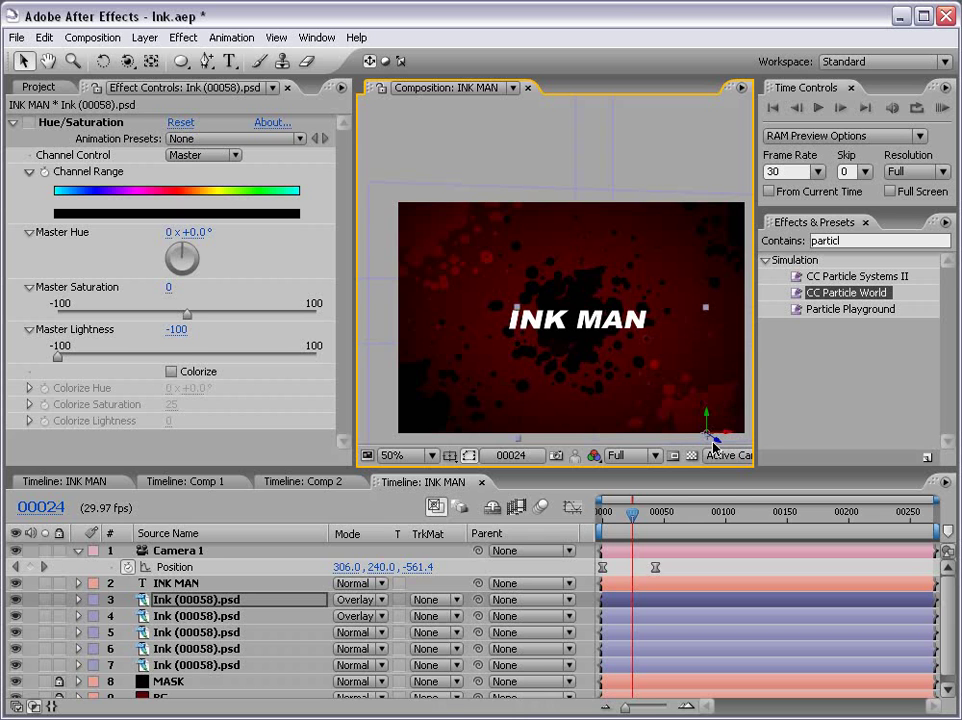
key("ctrl+d")
left_click_drag(715, 436, 507, 437)
- Push the three Overlay splatter layers farther back in Z space together
left_click(172, 634, "shift")
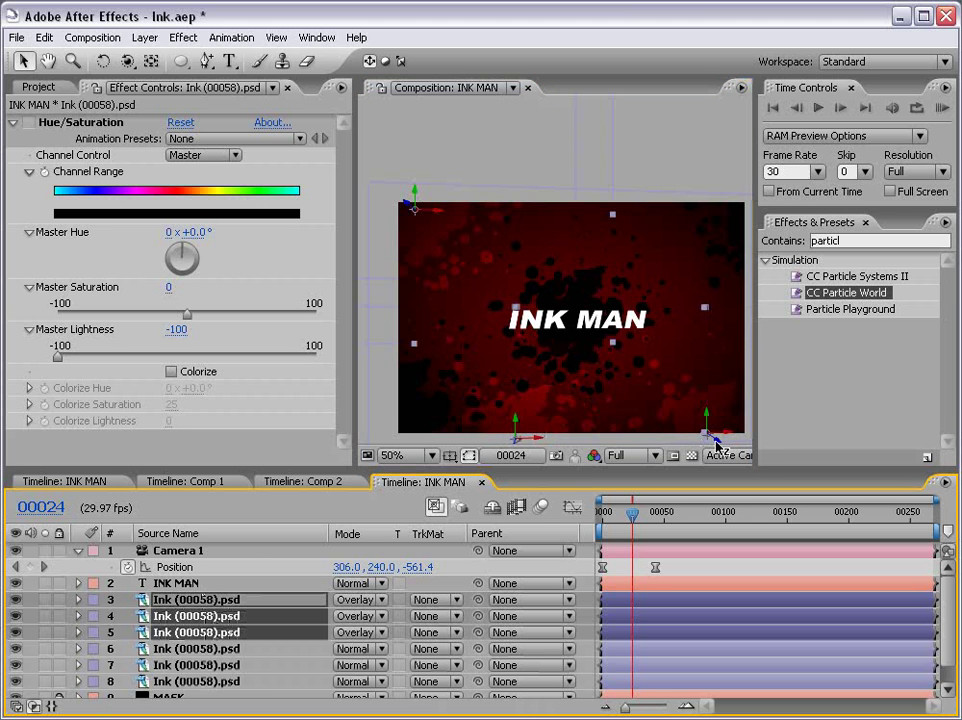
left_click_drag(716, 443, 707, 395)
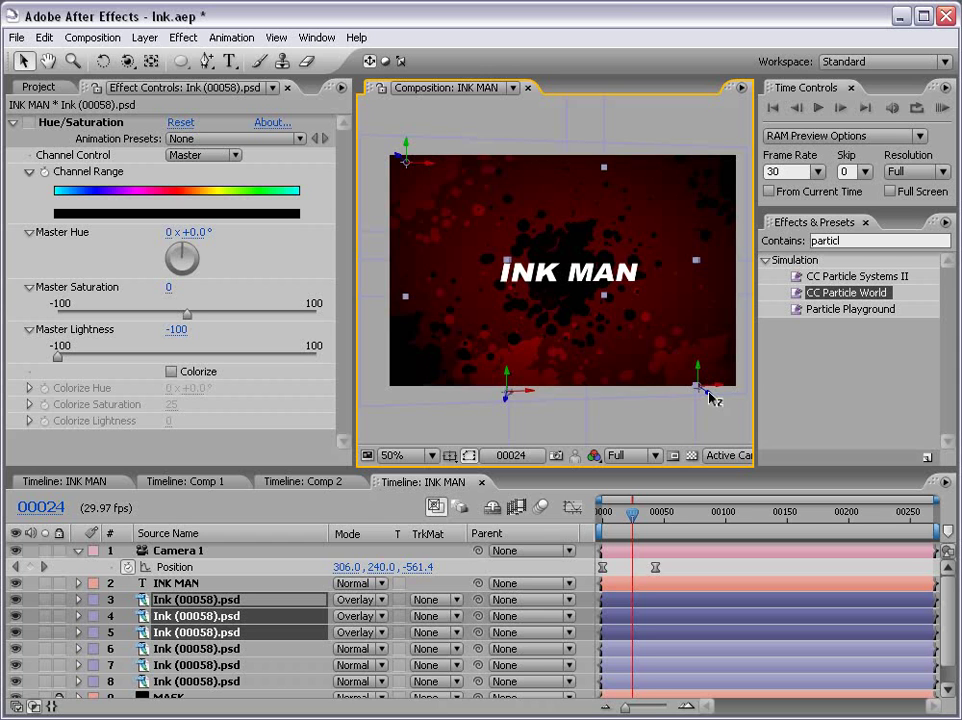
mouse_move(705, 397)
left_mouse_down()
mouse_move(582, 325)
mouse_move(598, 329)
left_mouse_up()
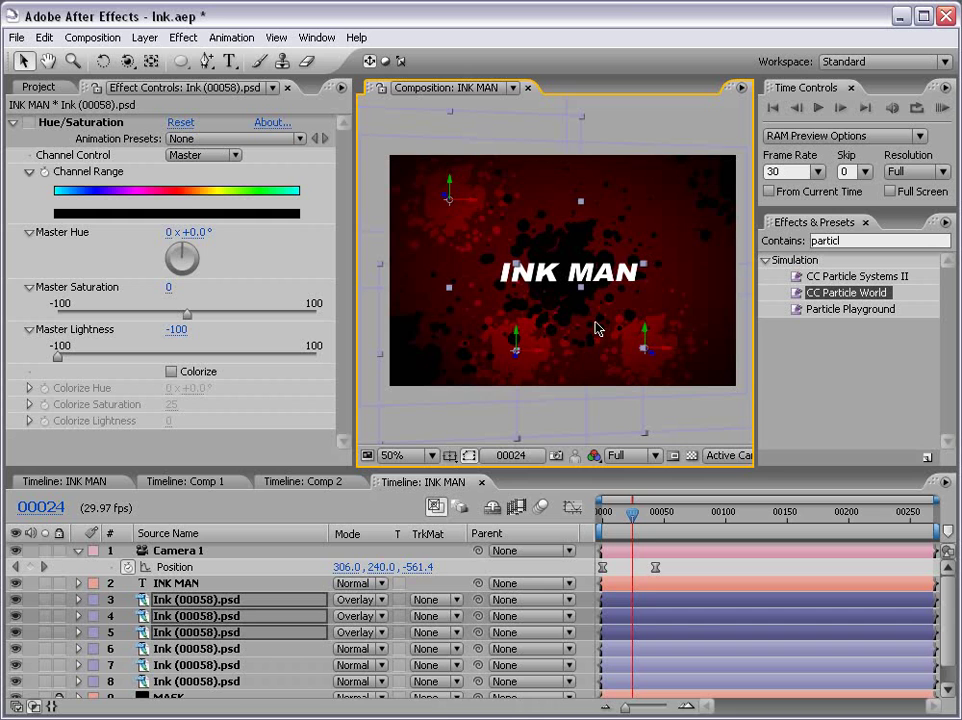
- Scale the bottom-middle Overlay splatter on layer 3 up to 137.9%
left_click(674, 605)
left_click(677, 603)
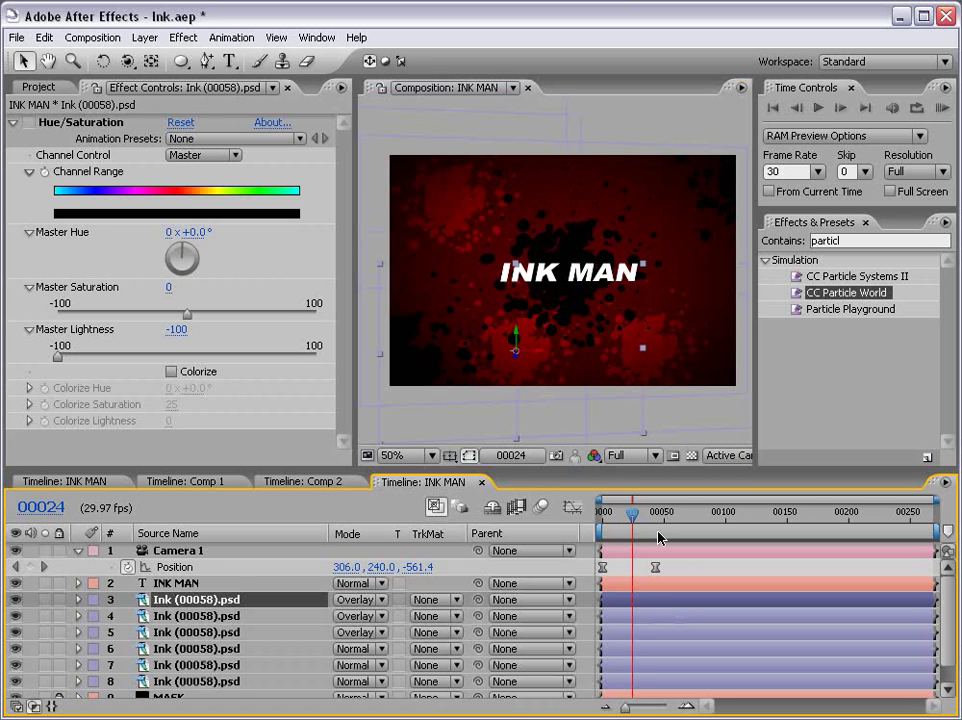
key("s")
left_click_drag(640, 267, 687, 236)
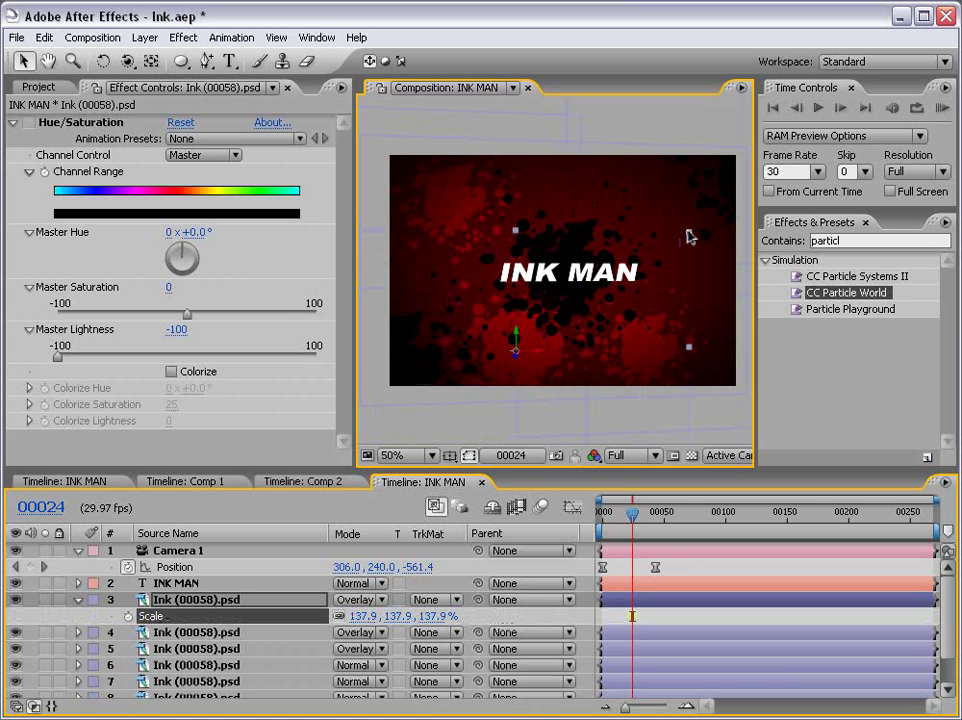
- Shrink the lower-right Overlay splatter on layer 4 and move it up to the upper right of the title
left_click(666, 630)
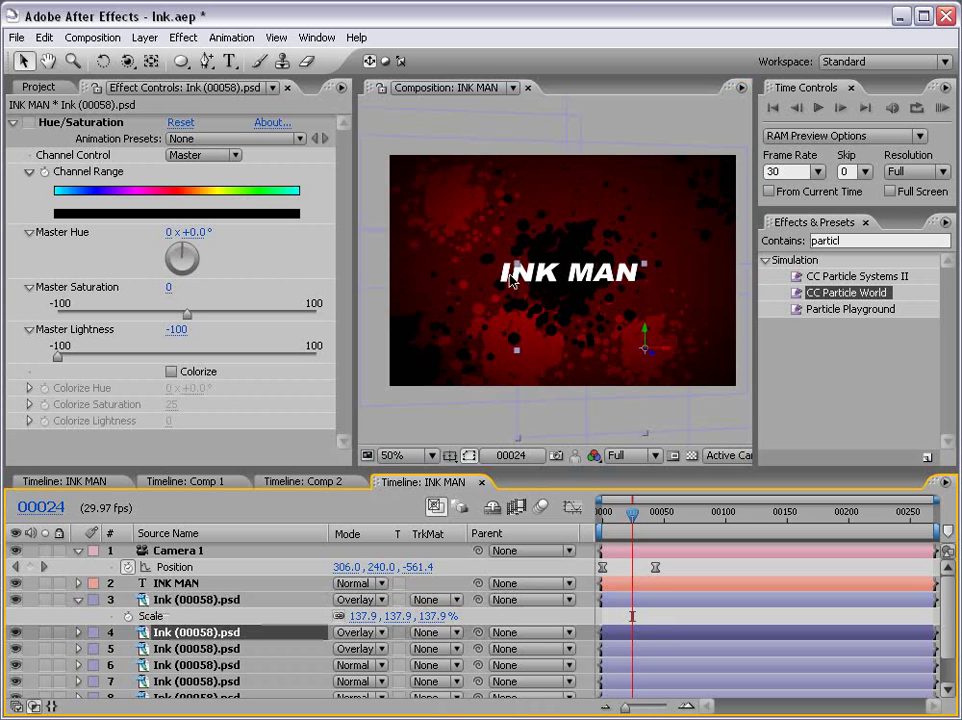
left_click(600, 335)
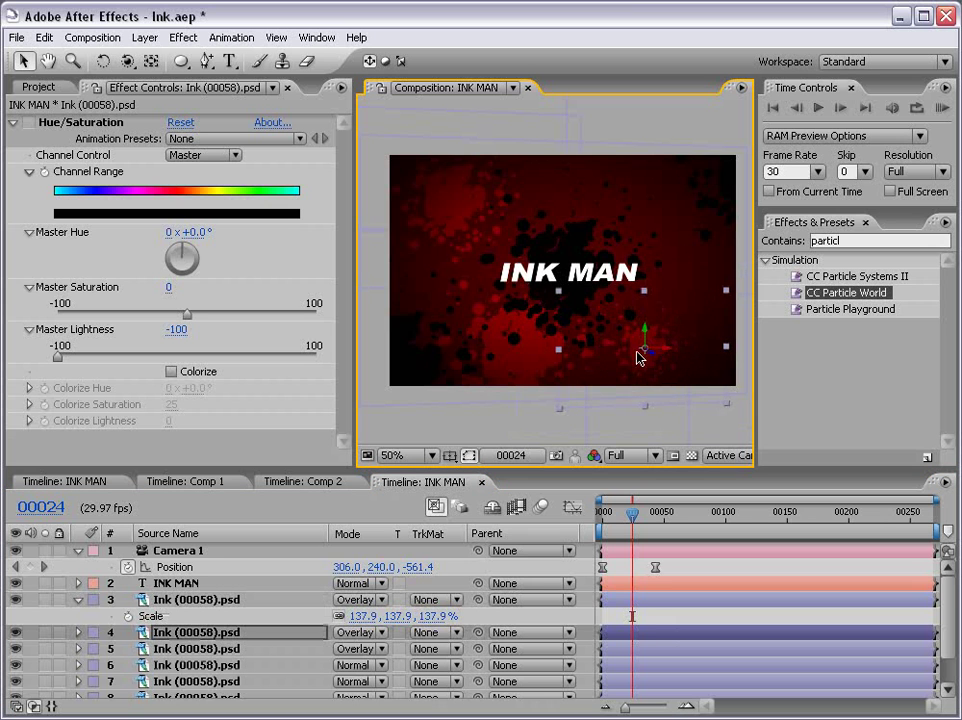
left_click_drag(648, 340, 640, 212)
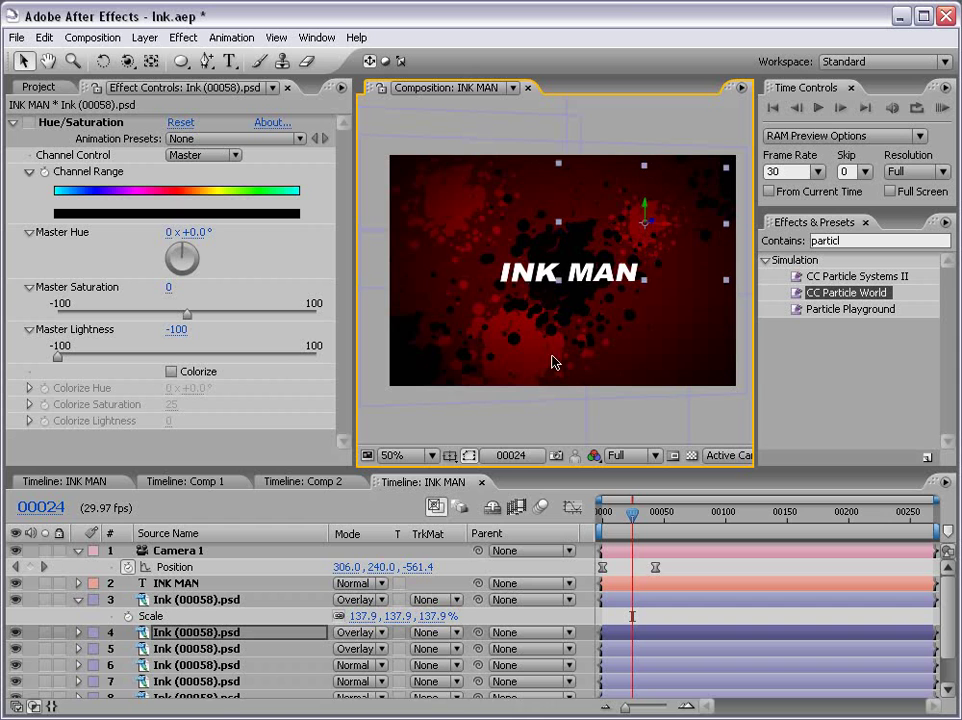
left_click(566, 270)
- Move the upper-left Overlay splatter on layer 5 outward to the composition's left edge
left_click(659, 633)
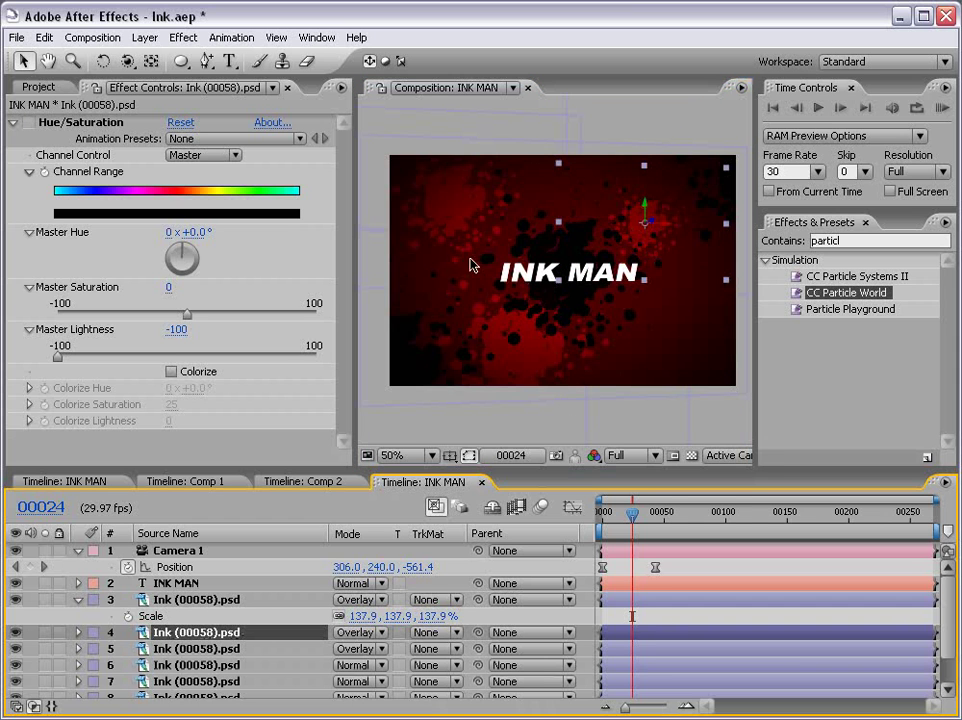
left_click(624, 655)
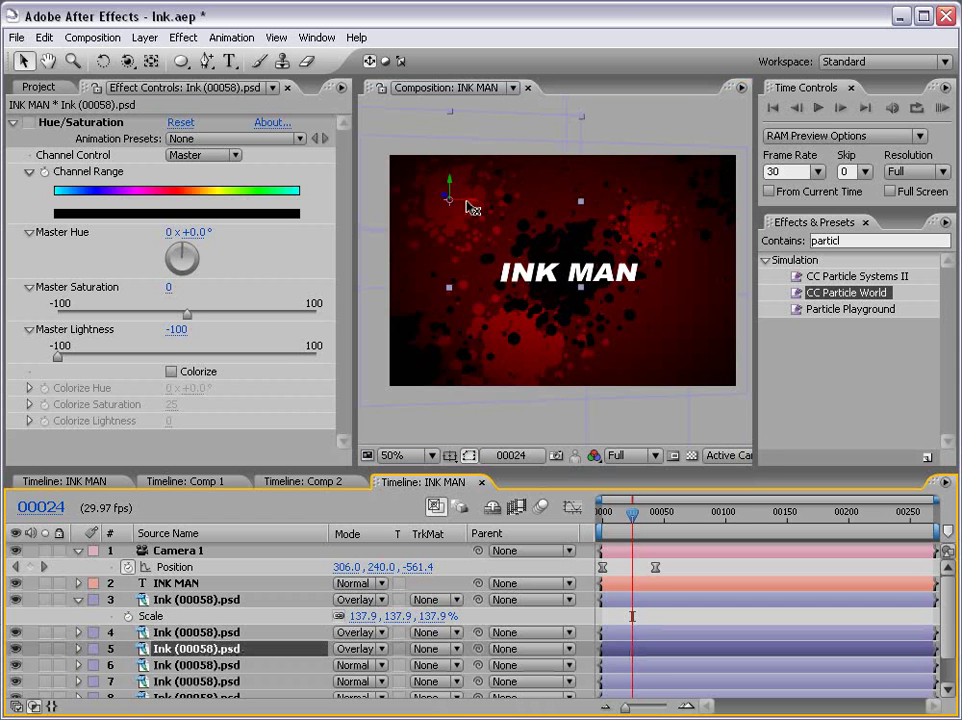
left_click_drag(470, 207, 505, 202)
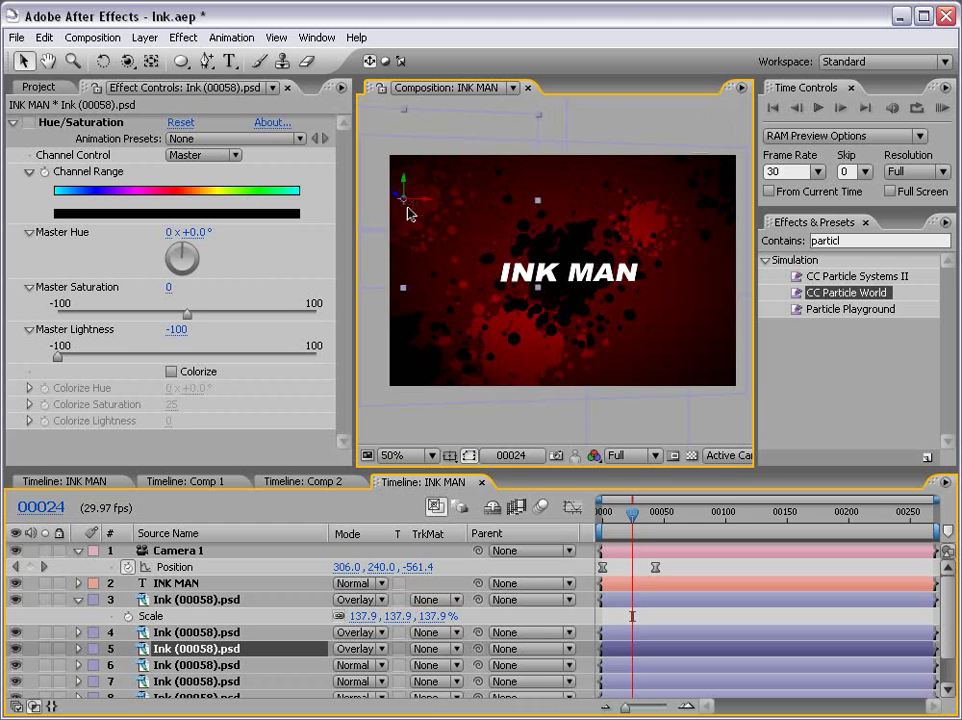
- Move the enlarged Overlay splatter on layer 3 to the composition's lower-right corner
left_click(626, 633)
left_click(627, 601)
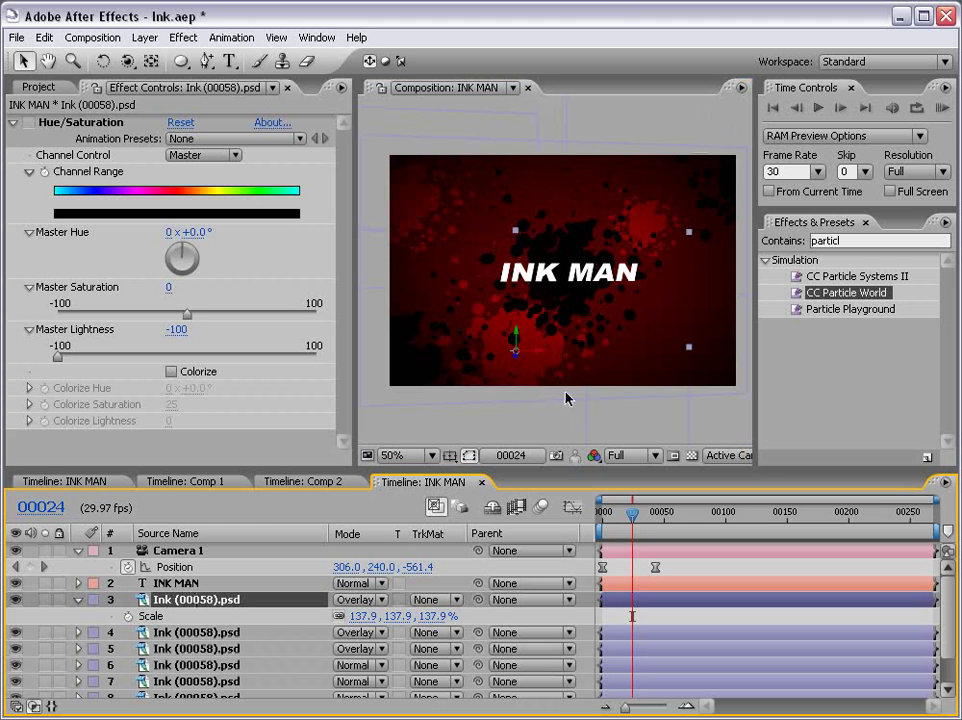
left_click_drag(541, 358, 674, 395)
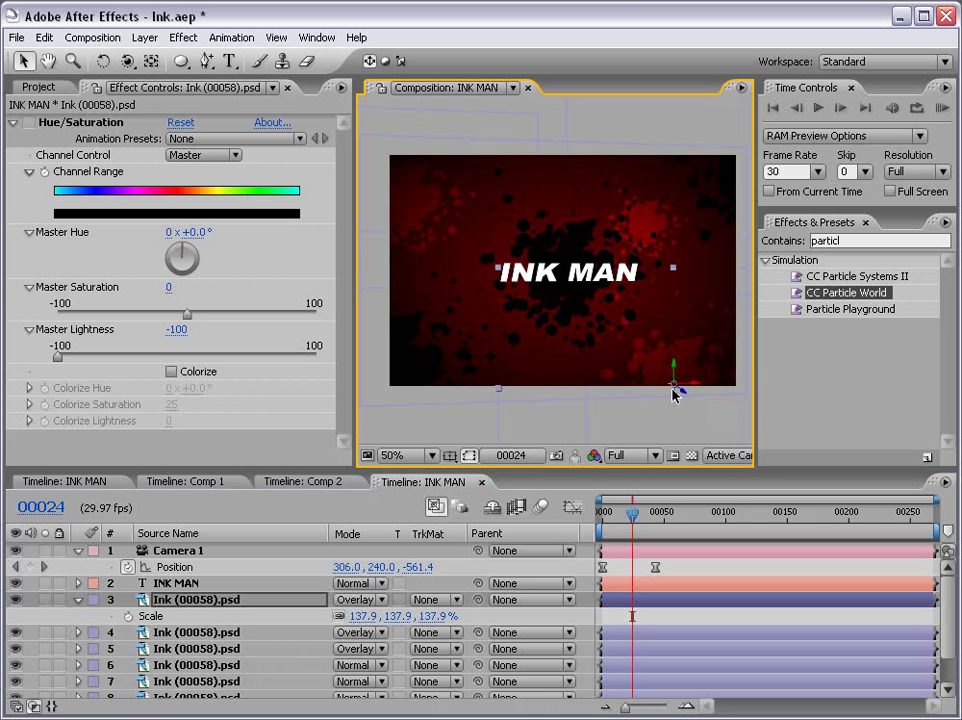
- Move the black upper-right splatter on layer 6 slightly into the frame and scrub the camera move to frame 56
left_click(617, 667)
key("comma")
key("comma")
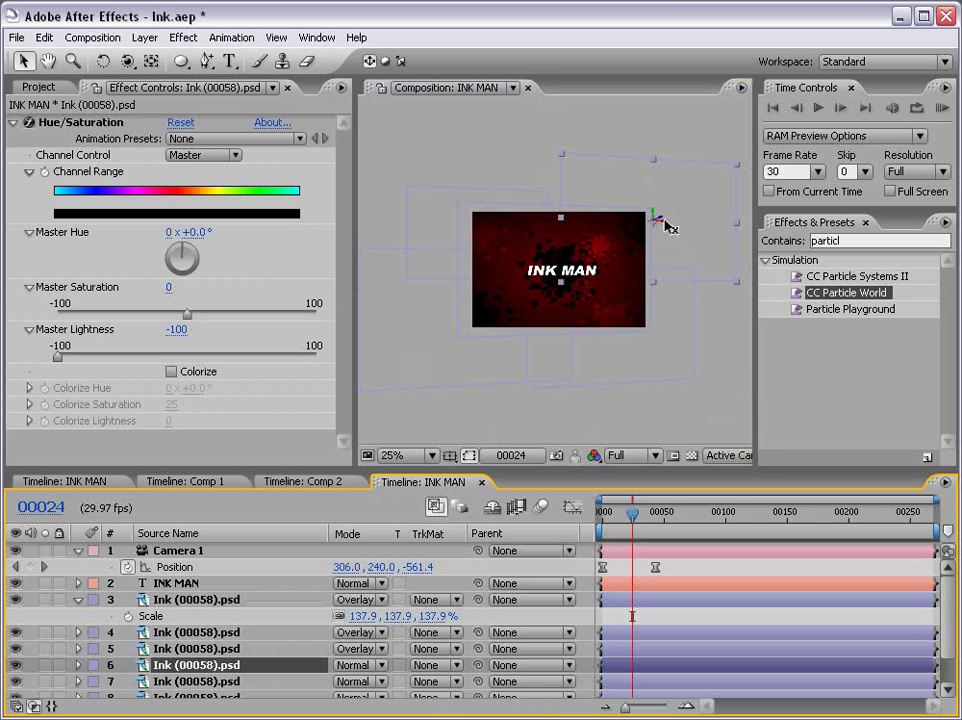
key("period")
key("period")
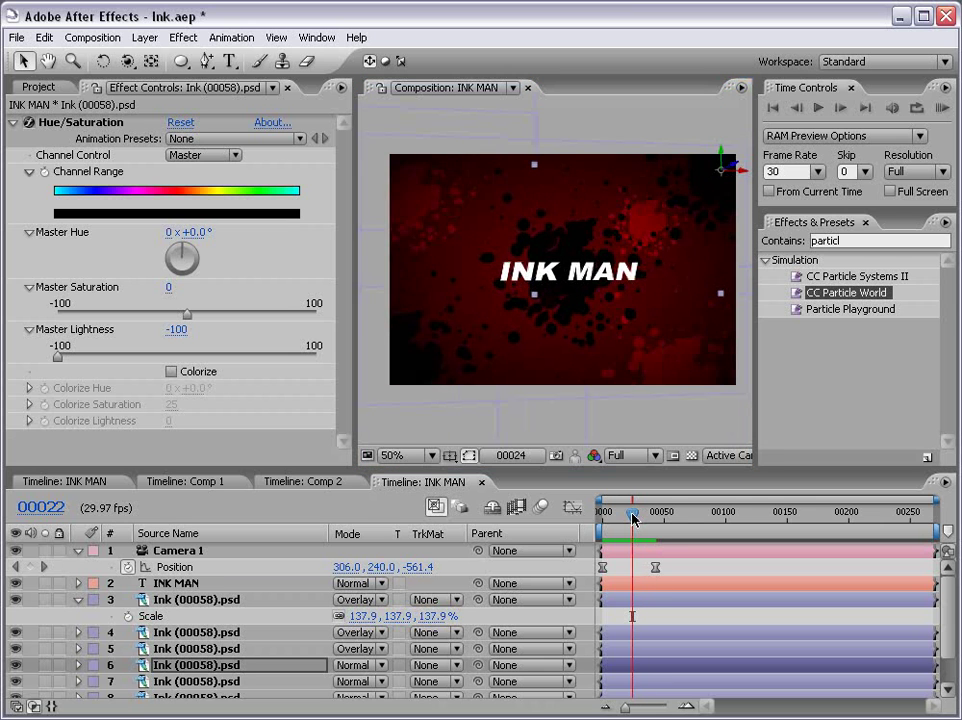
left_click_drag(640, 512, 670, 512)
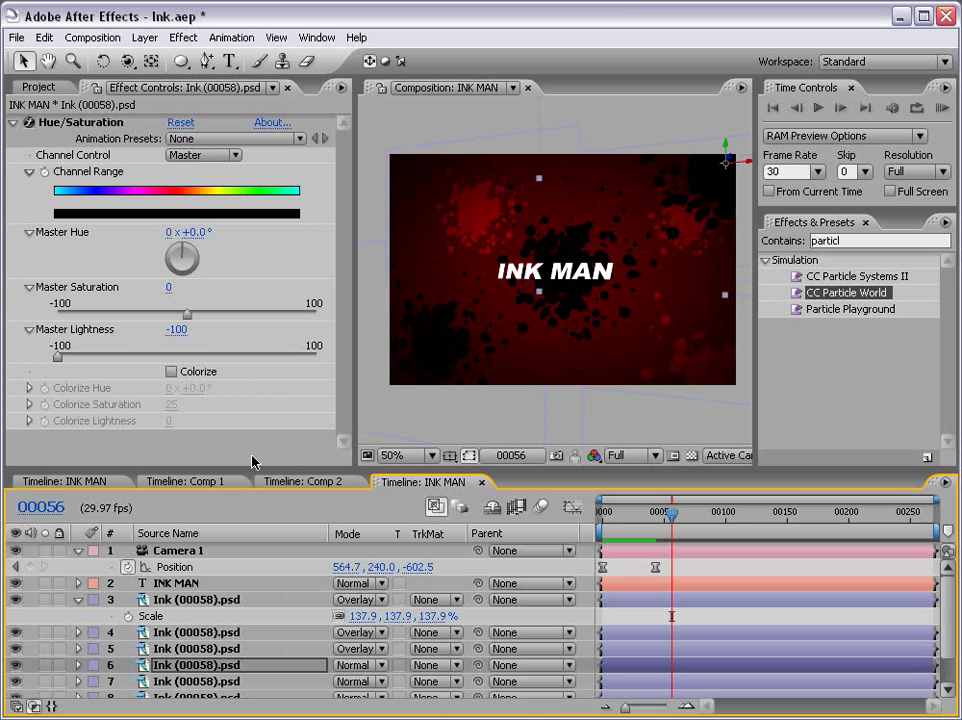
- Collapse layer 3's properties and rename the three Overlay splatter layers as R
left_click(79, 600)
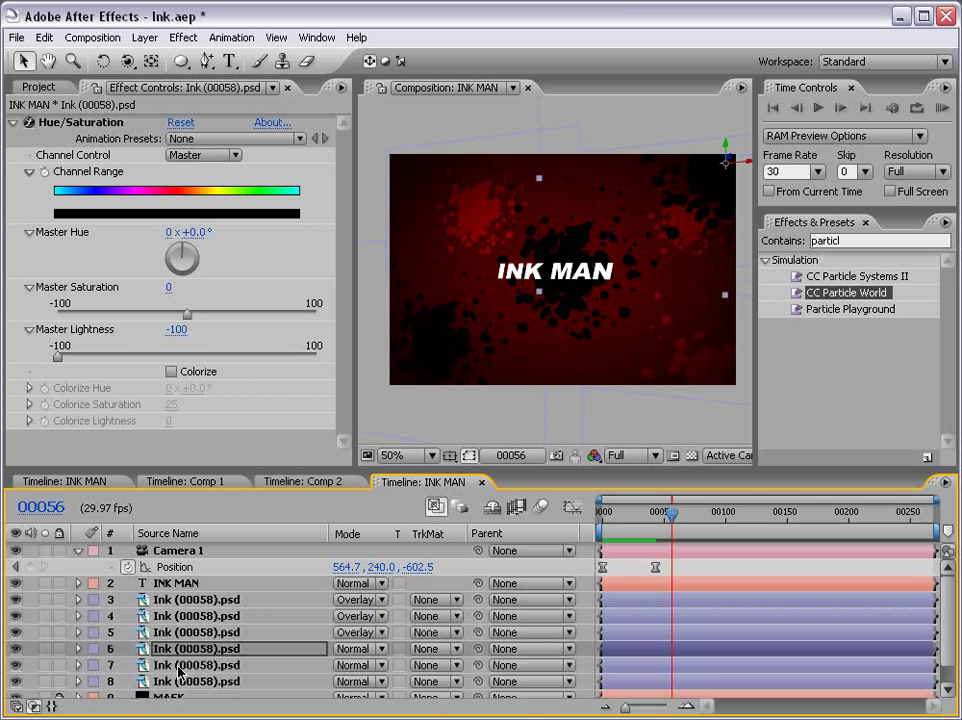
left_click(181, 633)
key("Return")
type("R")
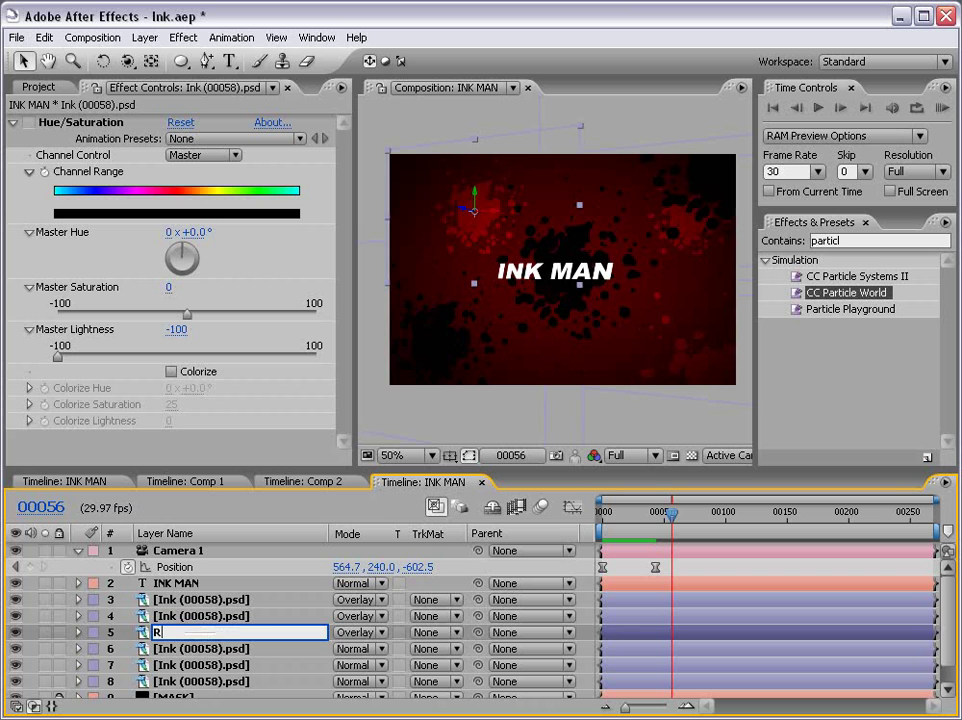
left_click(185, 616)
key("Return")
type("R")
key("Return")
left_click(185, 600)
key("Return")
type("R")
key("Return")
- Rename the three black splatter layers on layers 6, 7 and 8 as B
left_click(185, 648)
key("Return")
type("N")
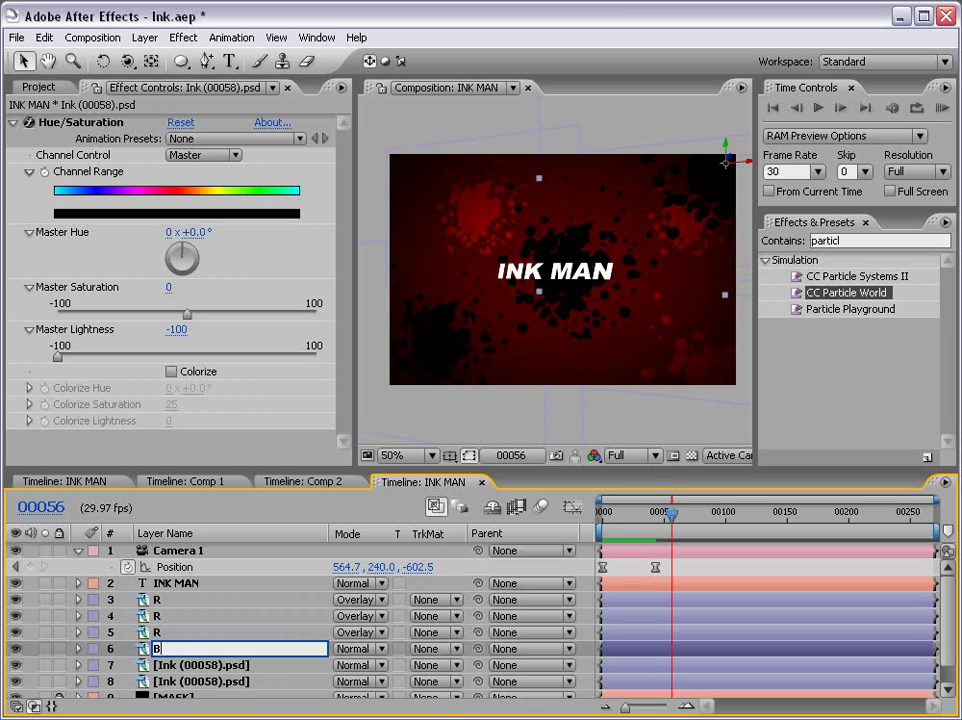
key("Return")
left_click(180, 665)
key("Return")
type("B")
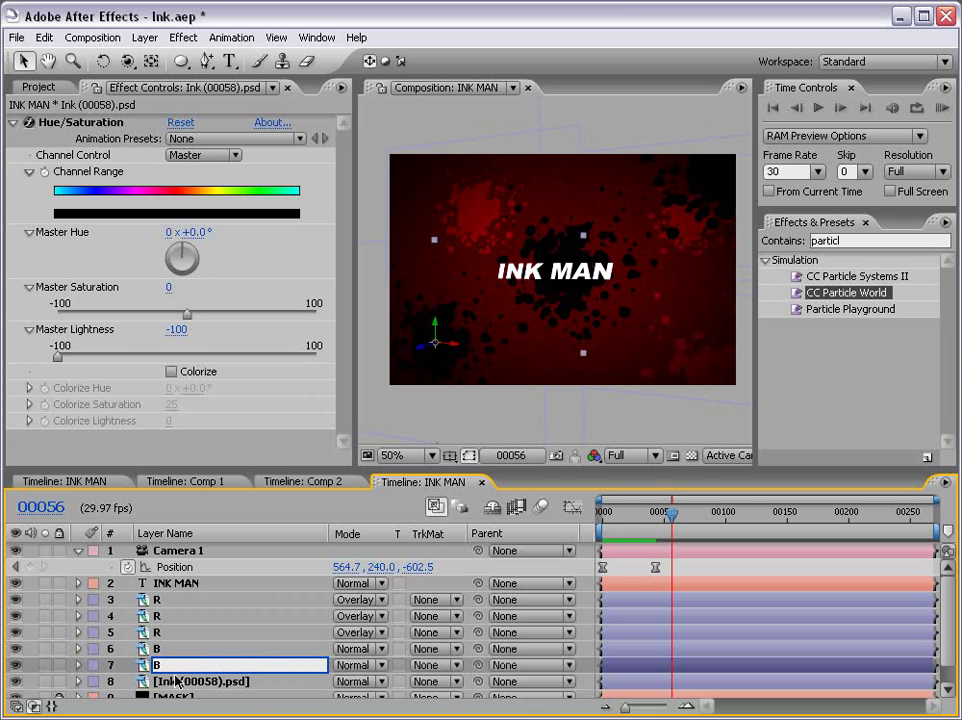
key("Return")
left_click(175, 681)
key("Return")
type("B")
left_click(171, 665)
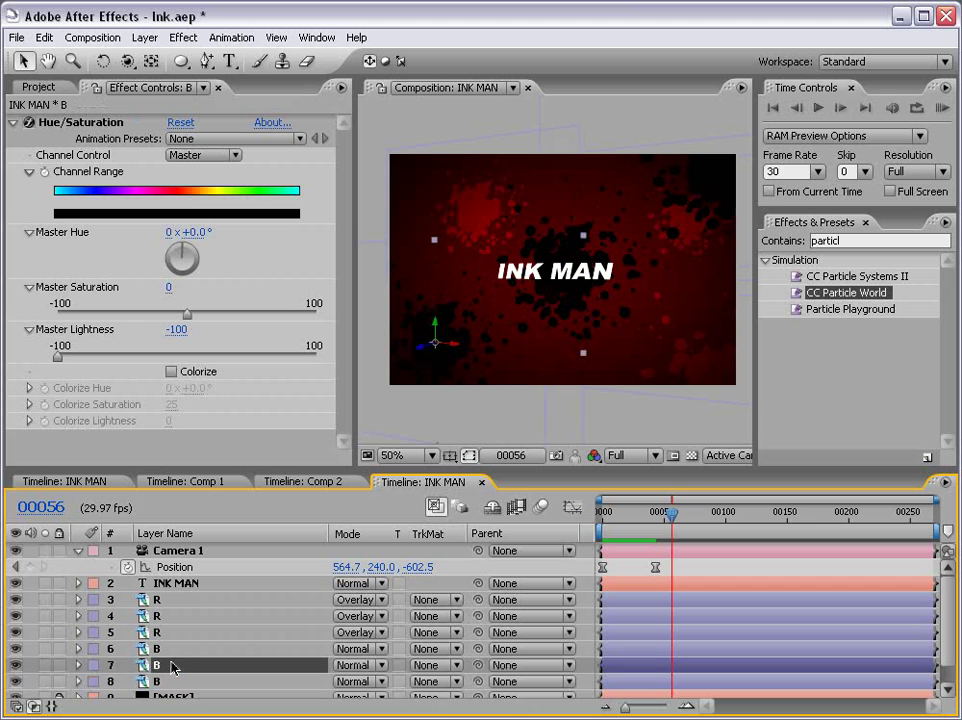
- Duplicate the black upper-right splatter on layer 6 and move the copy to the lower-left part of the composition
left_click(170, 652)
key("Return")
type("B 2")
key("Return")
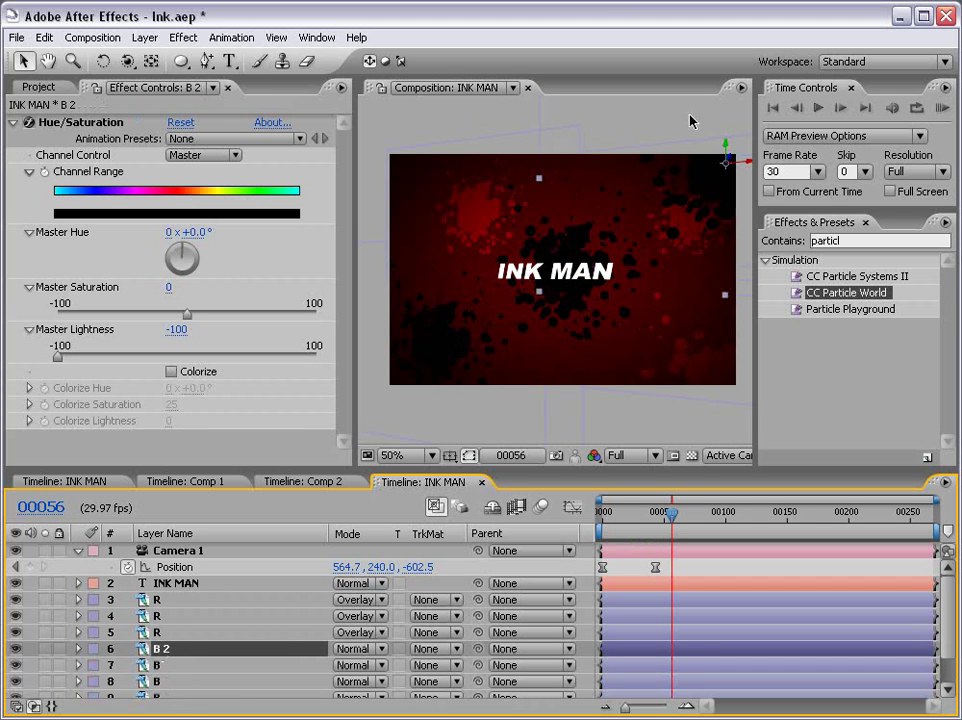
mouse_move(746, 166)
left_mouse_down()
mouse_move(570, 172)
mouse_move(573, 243)
mouse_move(427, 166)
mouse_move(470, 193)
mouse_move(466, 316)
left_mouse_up()
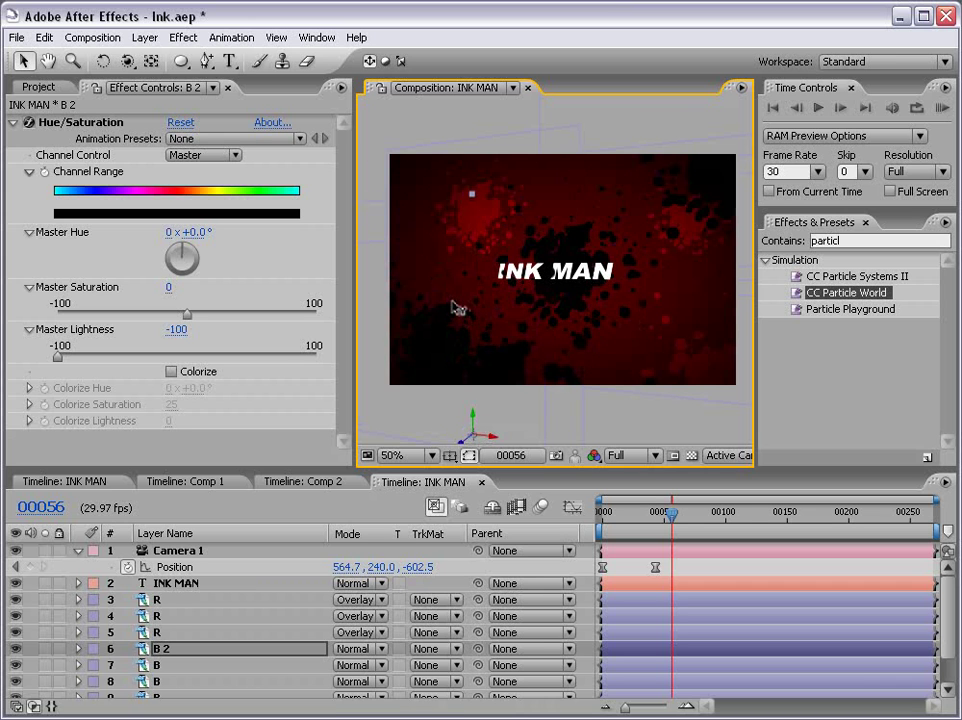
- Go to frame 30, duplicate the B 2 splatter and move the copy straight up above the title
left_click_drag(670, 522, 640, 524)
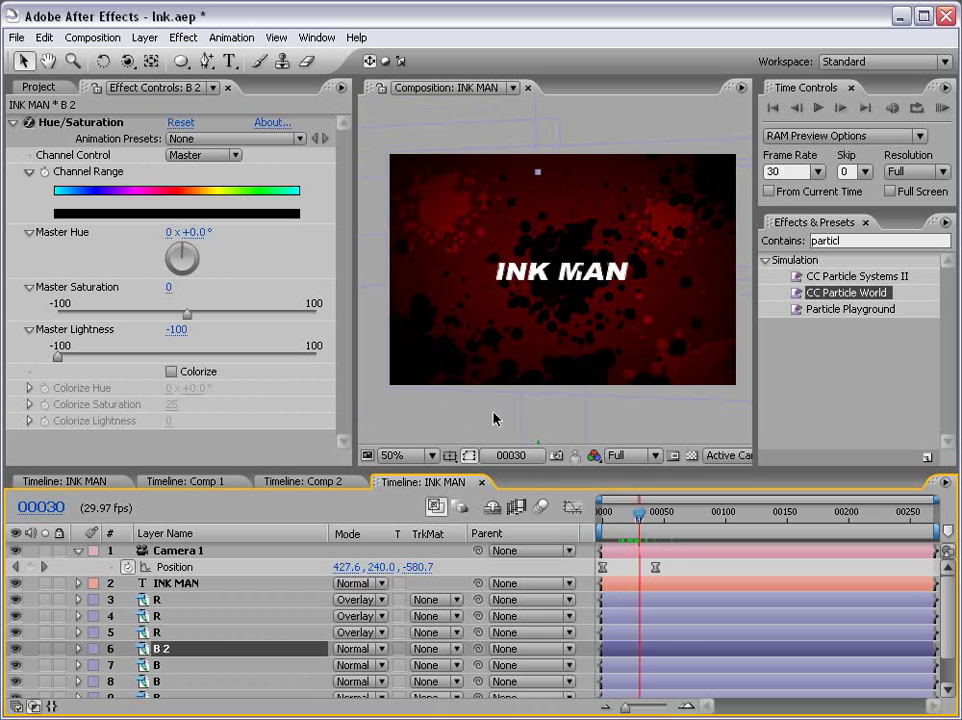
key("ctrl+d")
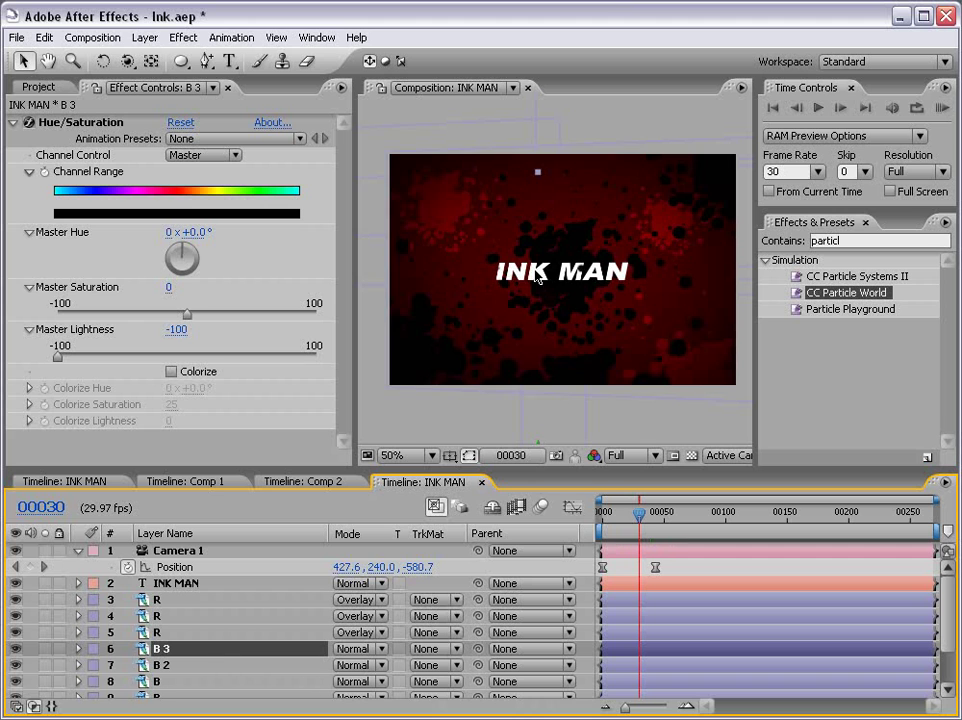
key("comma")
left_click(549, 367)
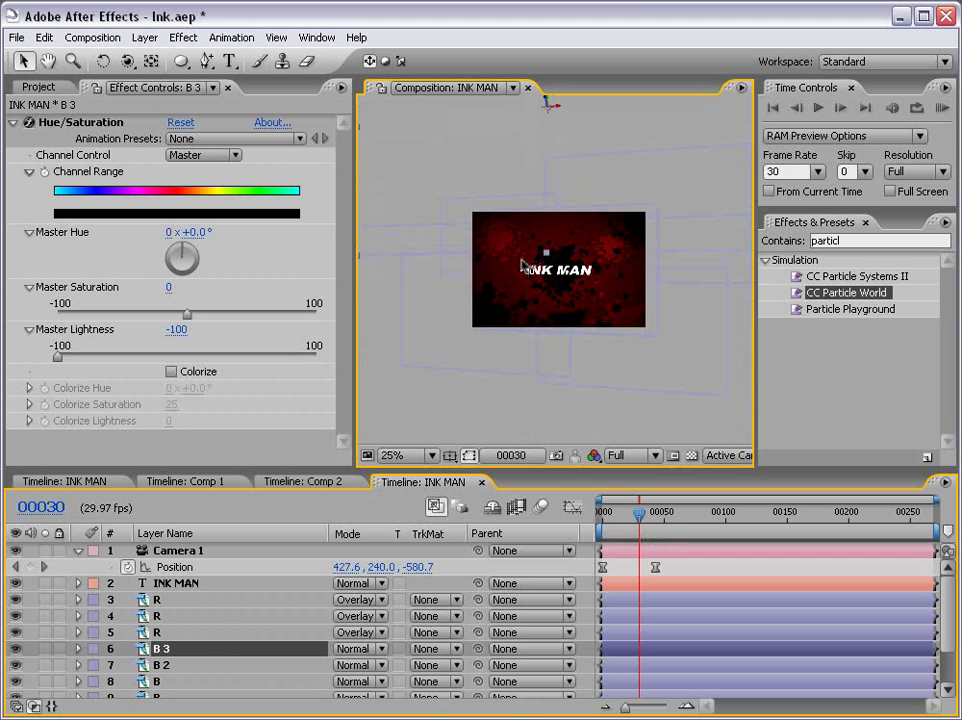
key("period")
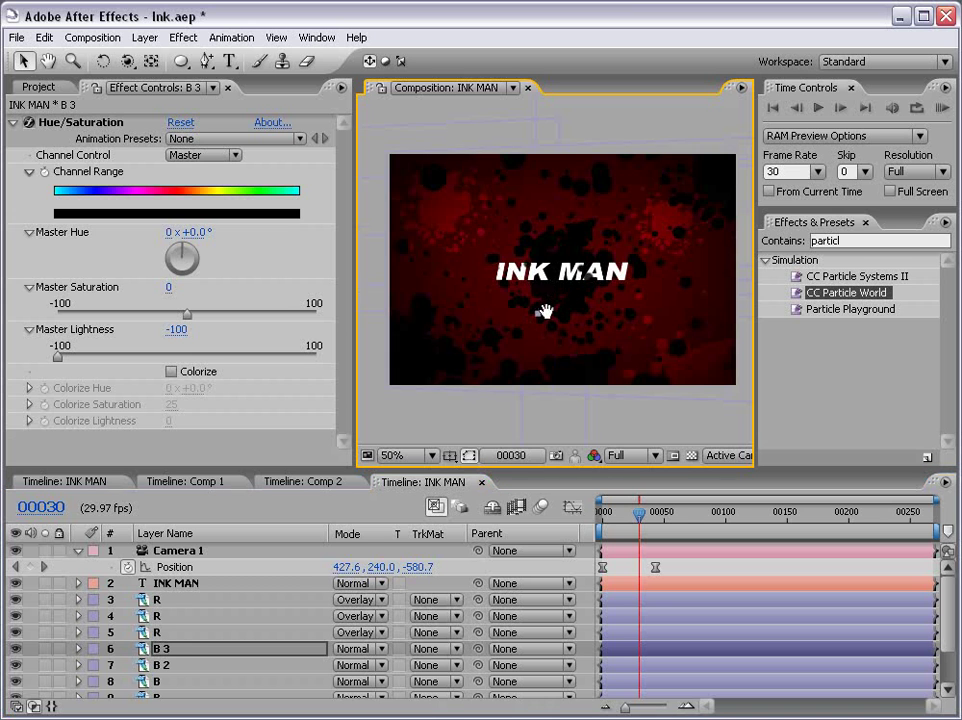
- Go to frame 16, turn on motion blur for all layers below the camera, and enable motion blur for the composition
left_click_drag(639, 514, 622, 519)
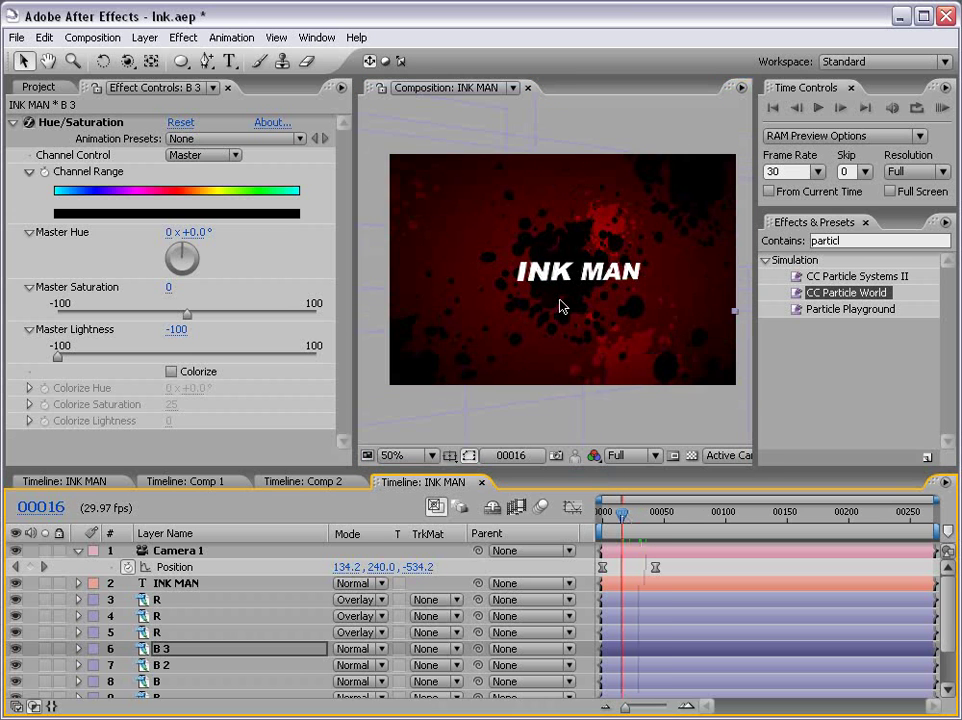
scroll(562, 305, "up", 1)
scroll(551, 290, "down", 1)
key("F4")
left_click_drag(470, 465, 462, 374)
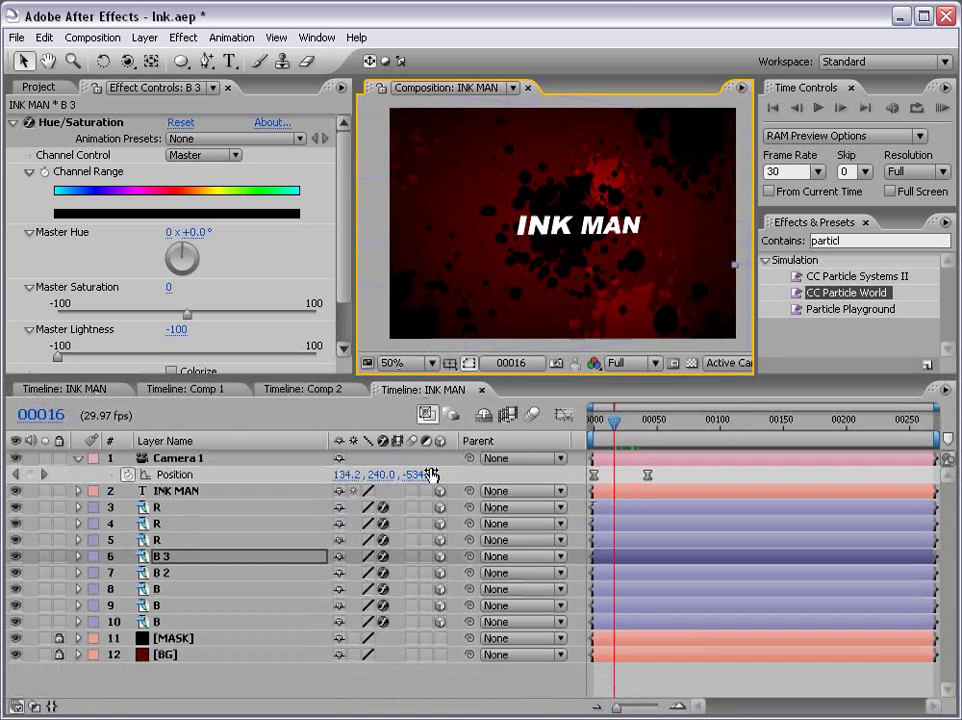
left_click_drag(414, 497, 410, 603)
left_click(404, 679)
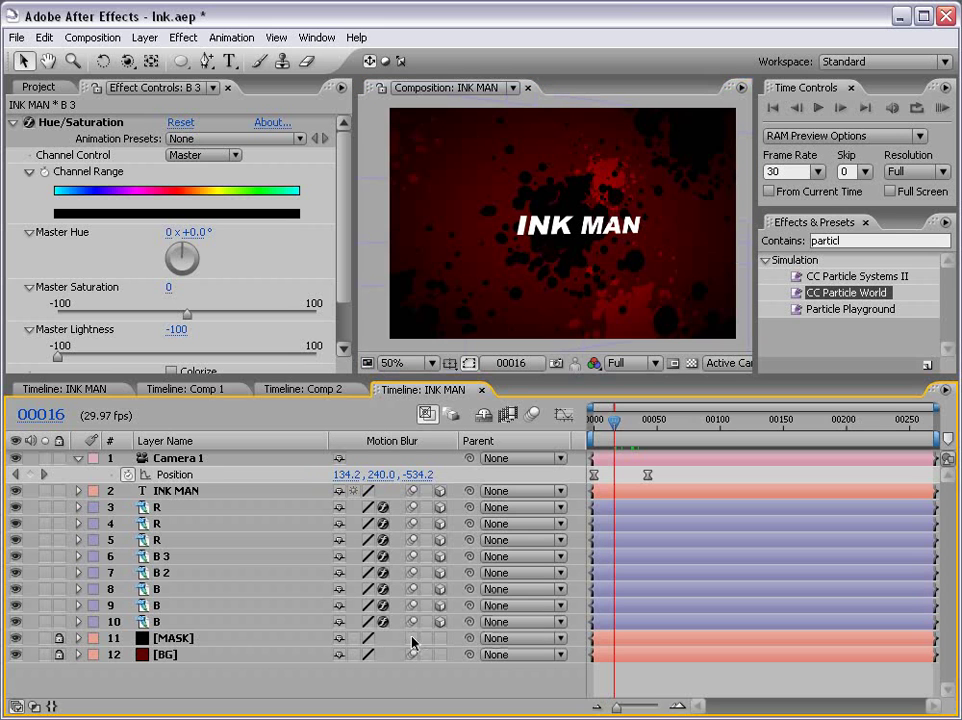
left_click_drag(485, 378, 484, 437)
left_click(532, 473)
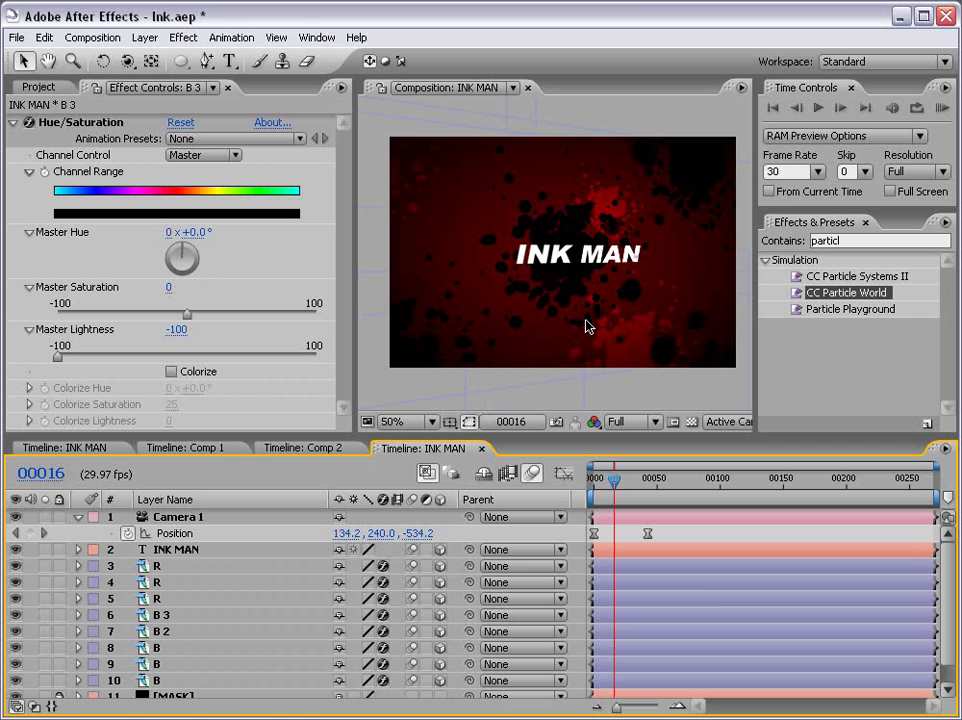
- RAM preview the camera move in the enlarged composition view, go to frame 19, and save the project
key("grave")
key("KP_0")
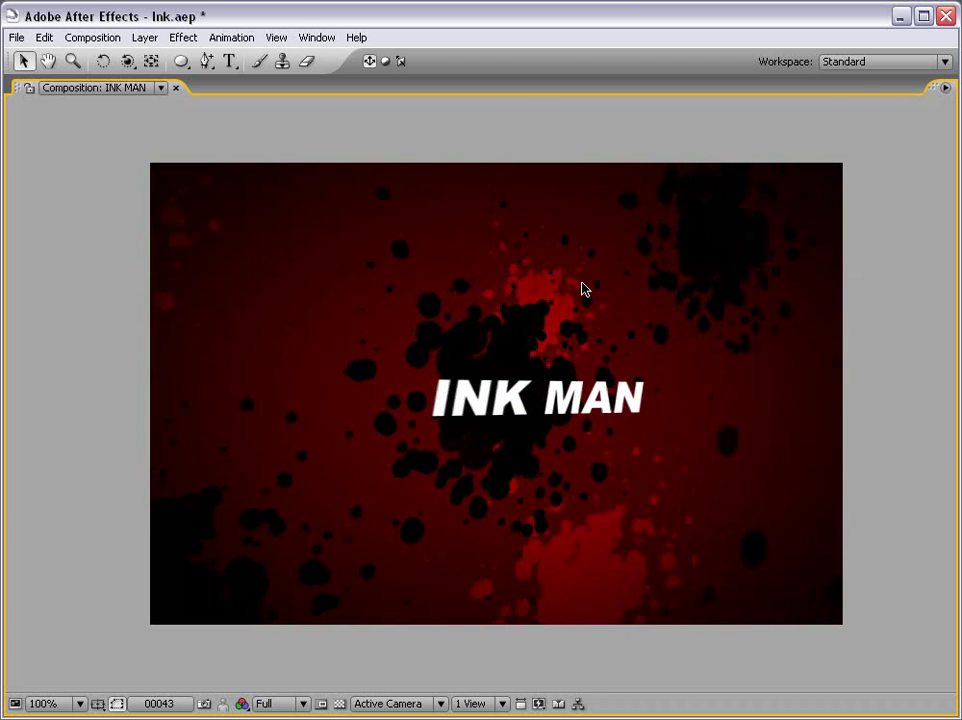
key("grave")
left_click(621, 481)
mouse_move(621, 481)
left_mouse_down()
mouse_move(603, 481)
mouse_move(622, 483)
left_mouse_up()
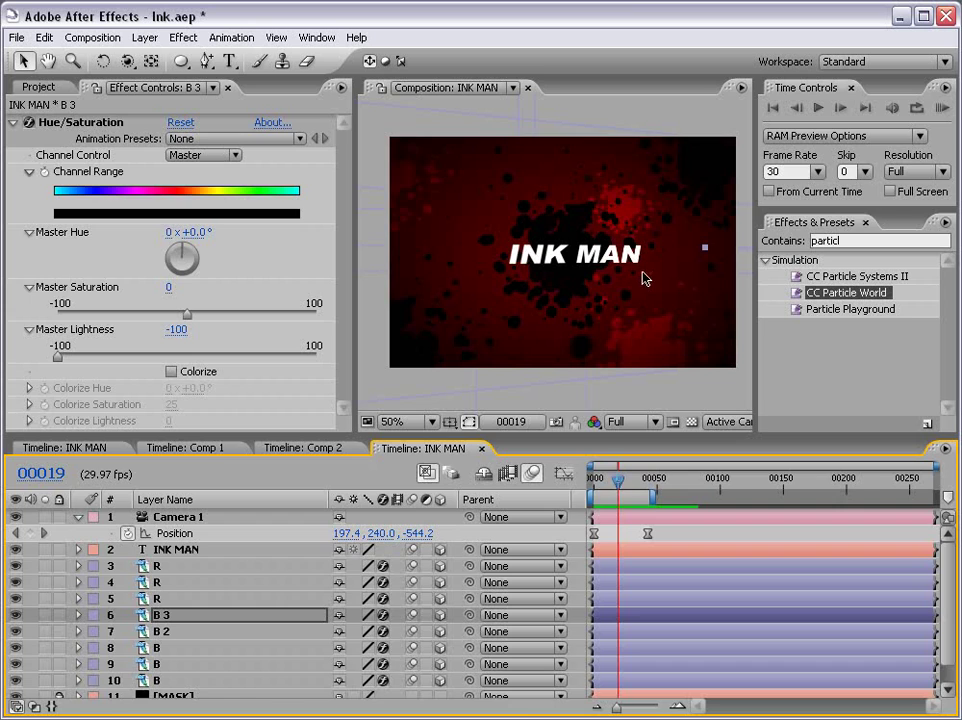
key("grave")
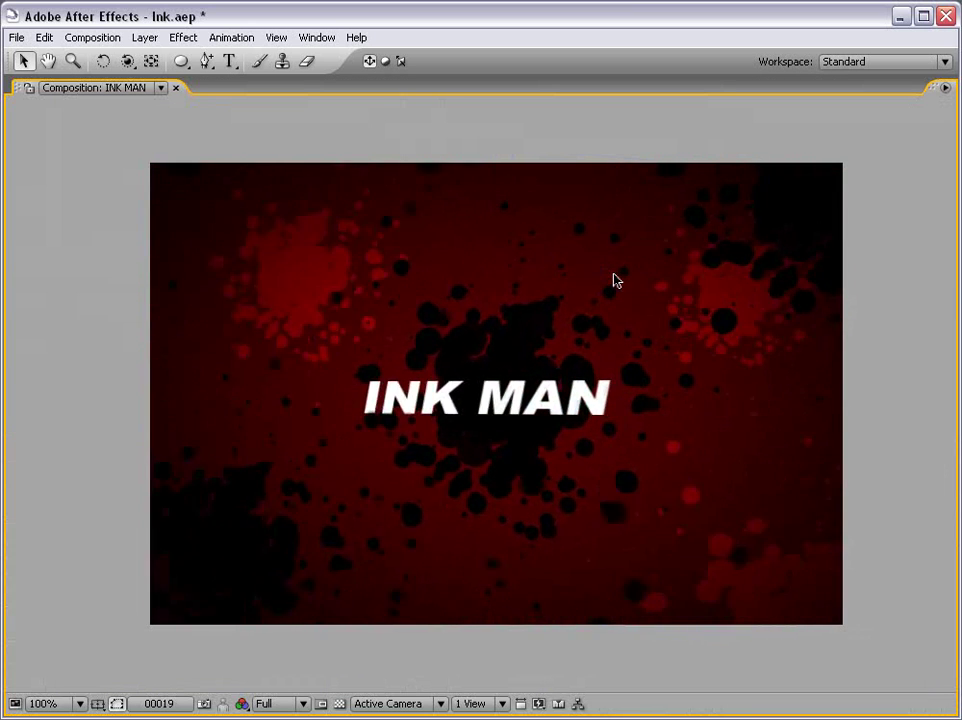
key("grave")
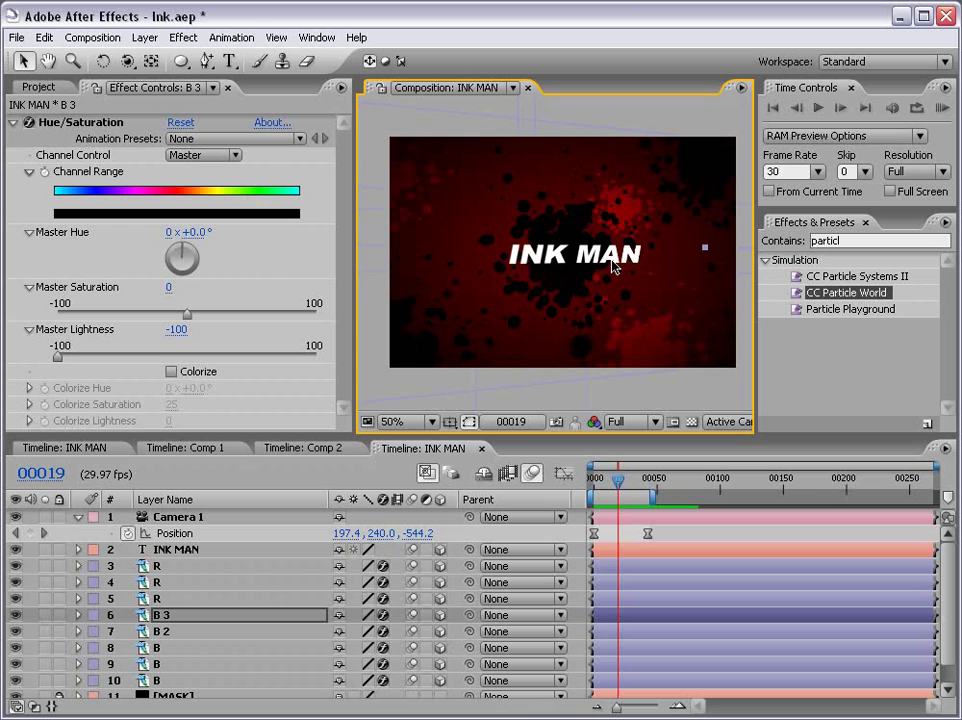
key("ctrl+s")
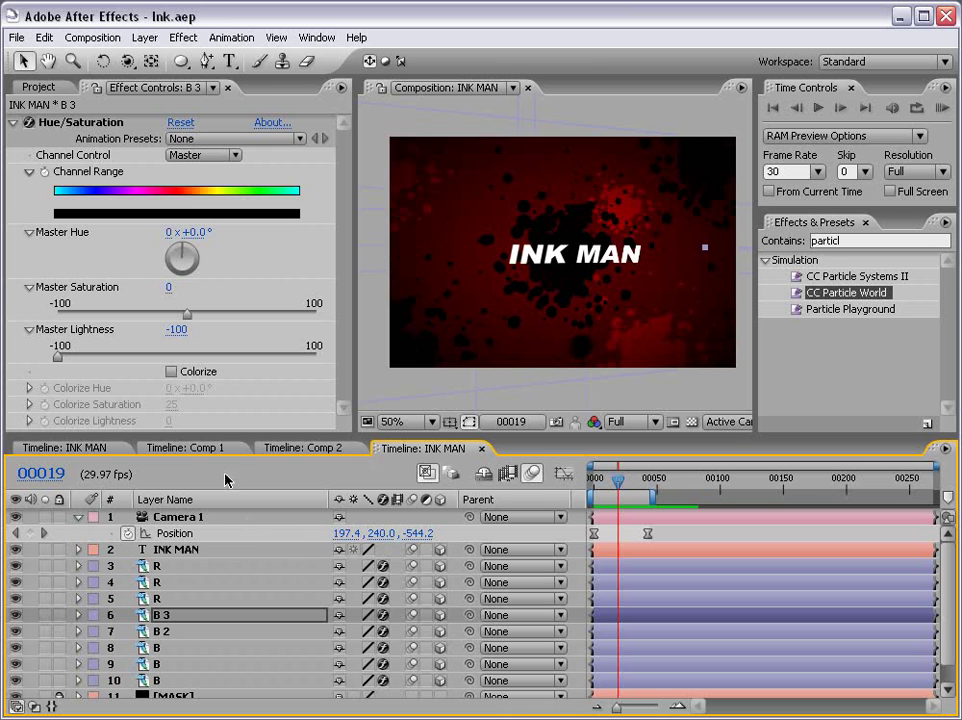
- Play the falling drop animation in Comp 1 and scrub to frame 9 to examine the drop
left_click(190, 448)
key("space")
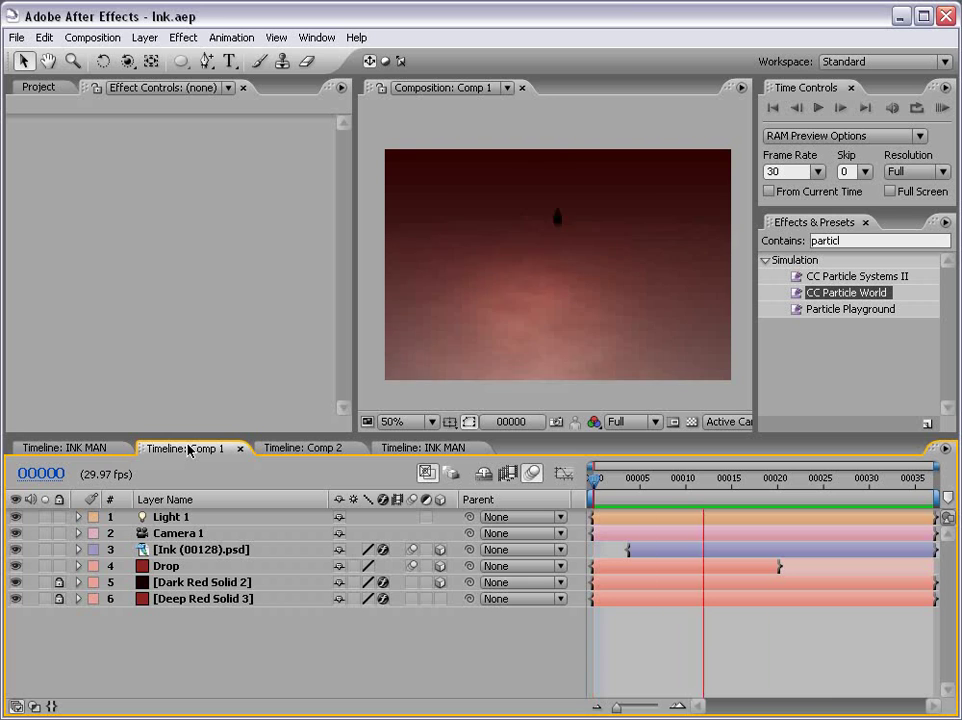
left_click(760, 484)
left_click_drag(760, 487, 677, 496)
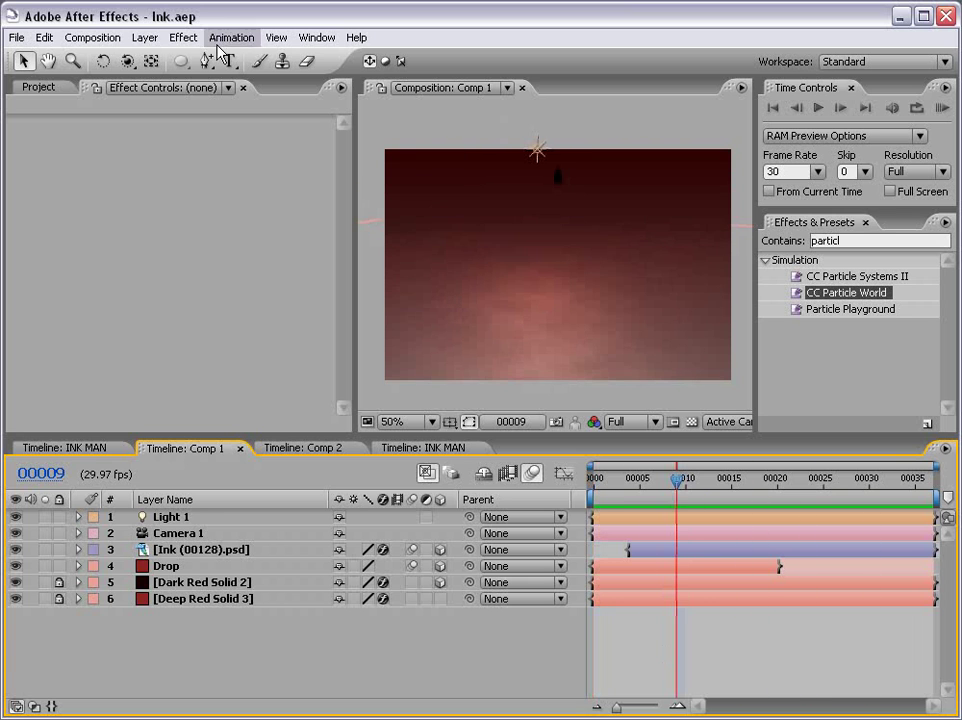
- Create a new NTSC DV composition named Comp 3 at 720 × 480, 29.97 fps and 269 frames long
left_click(92, 37)
left_click(97, 58)
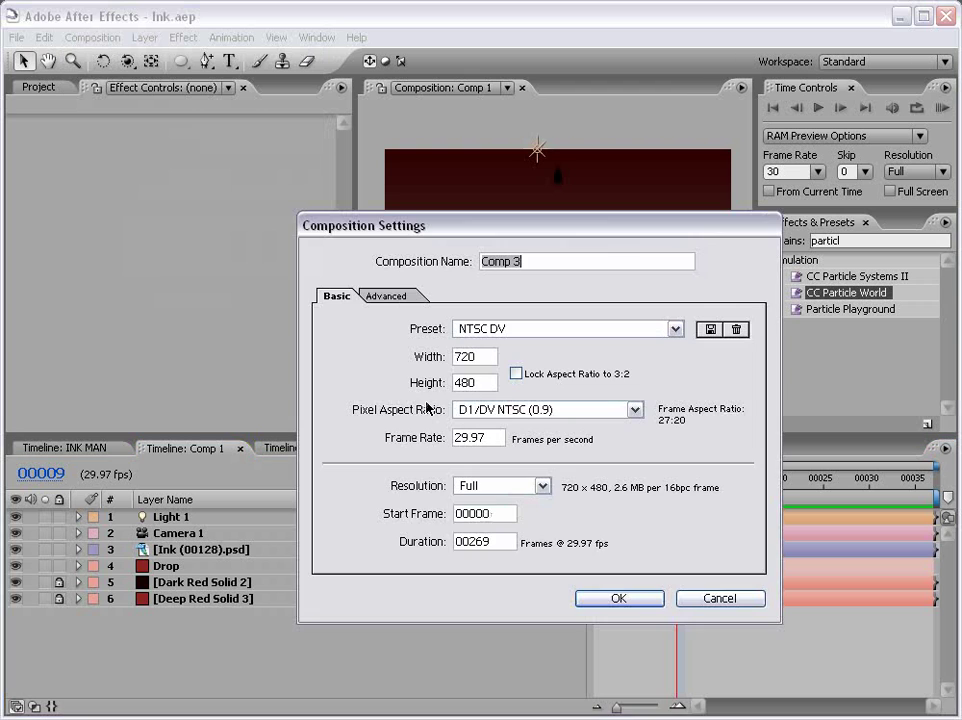
left_click(619, 598)
- Add a medium gray solid layer to Comp 3
left_click(145, 37)
mouse_move(153, 60)
left_click(415, 78)
left_click(366, 502)
left_click(271, 446)
left_click(699, 303)
left_click(481, 548)
left_click(481, 551)
- Add a black (000000) solid layer above the gray solid
left_click(145, 37)
mouse_move(152, 58)
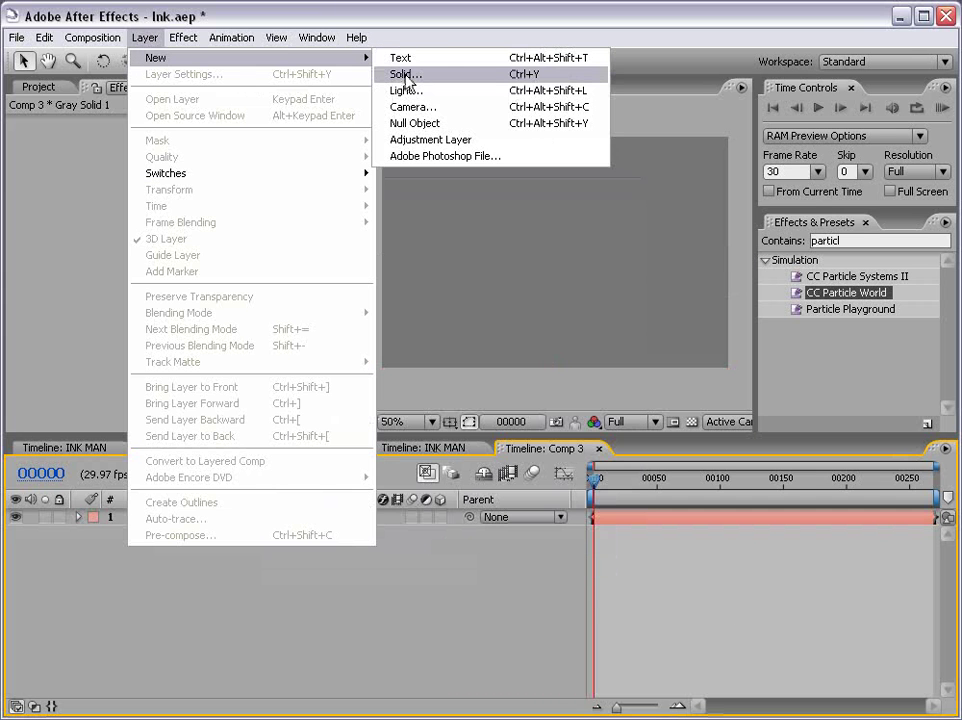
left_click(408, 73)
left_click(366, 514)
left_click_drag(348, 509, 601, 586)
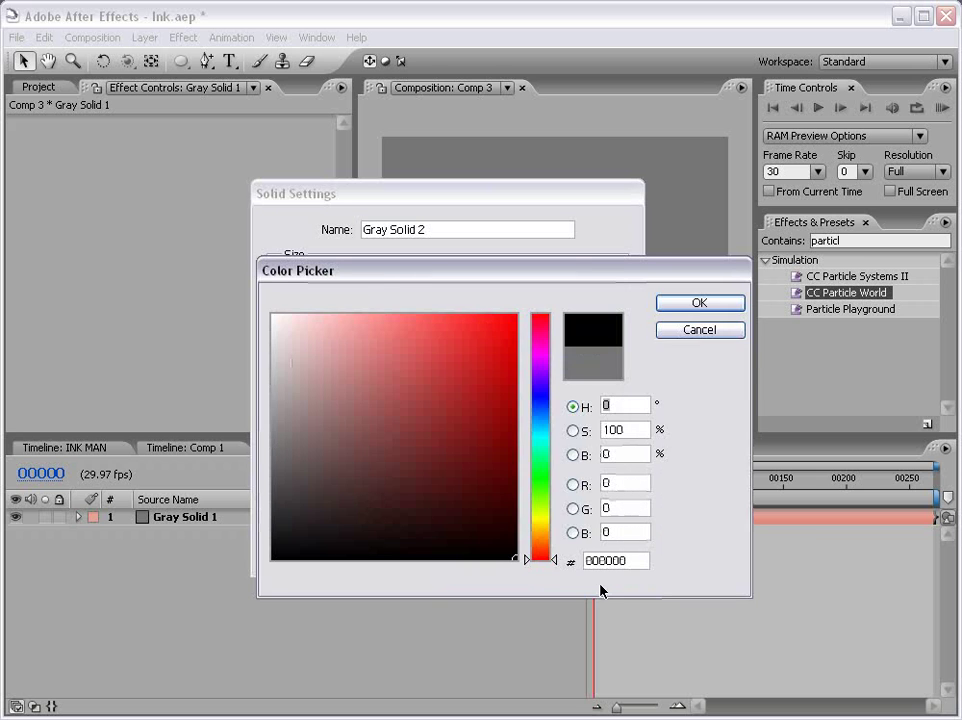
left_click(688, 302)
left_click(479, 550)
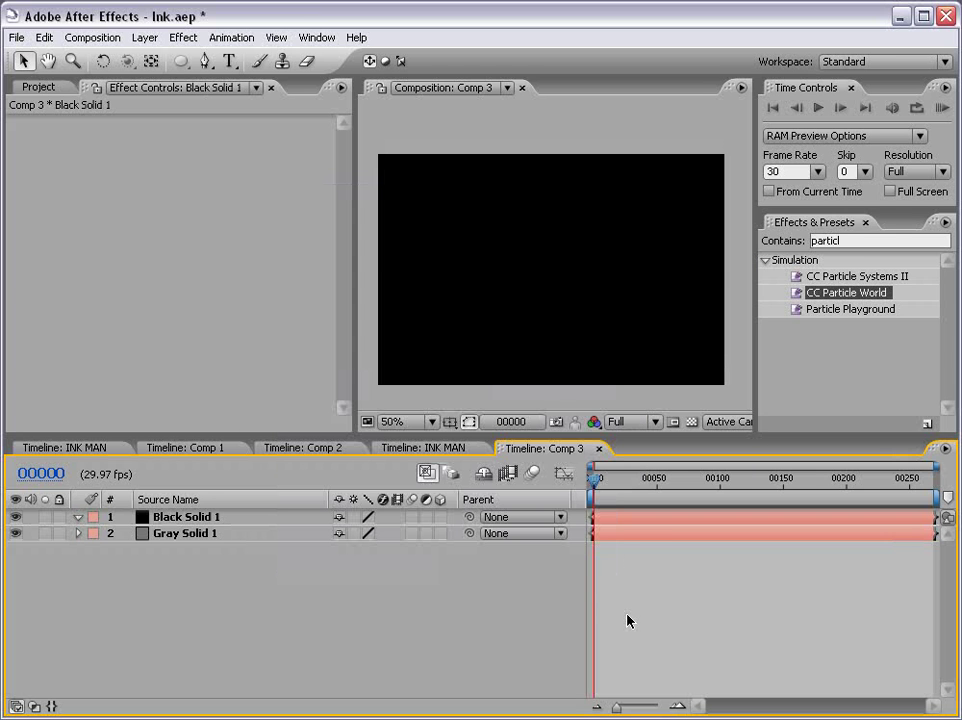
- Draw a closed teardrop mask with the Pen tool near the center of the black solid
left_click(613, 519)
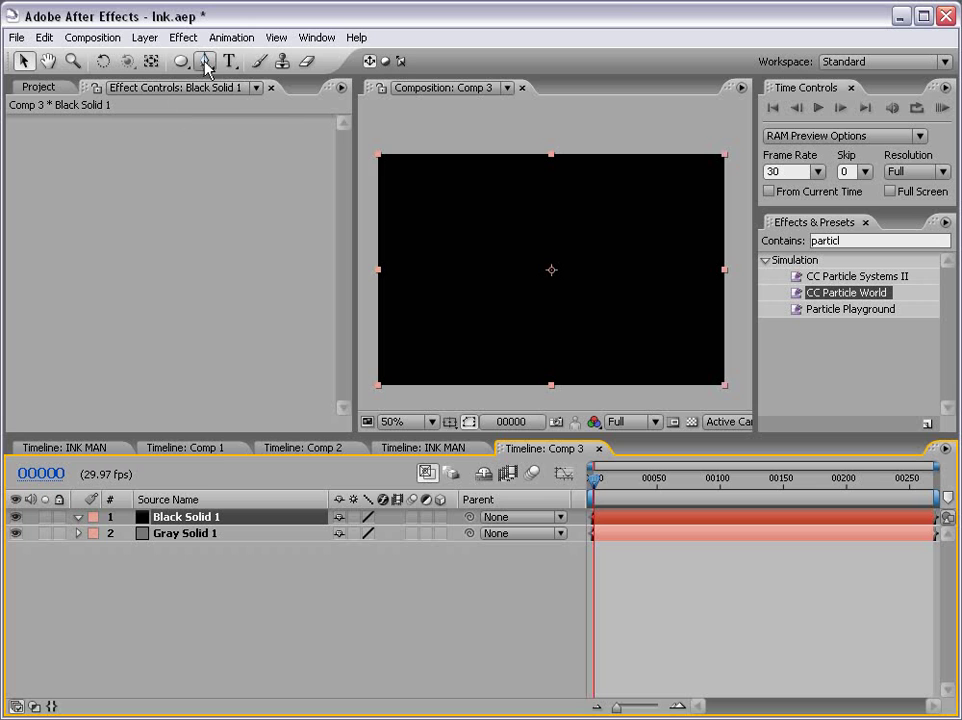
left_click(205, 61)
left_click(554, 215)
left_click_drag(538, 263, 580, 244)
left_click(554, 215)
left_click(657, 611)
left_click(625, 518)
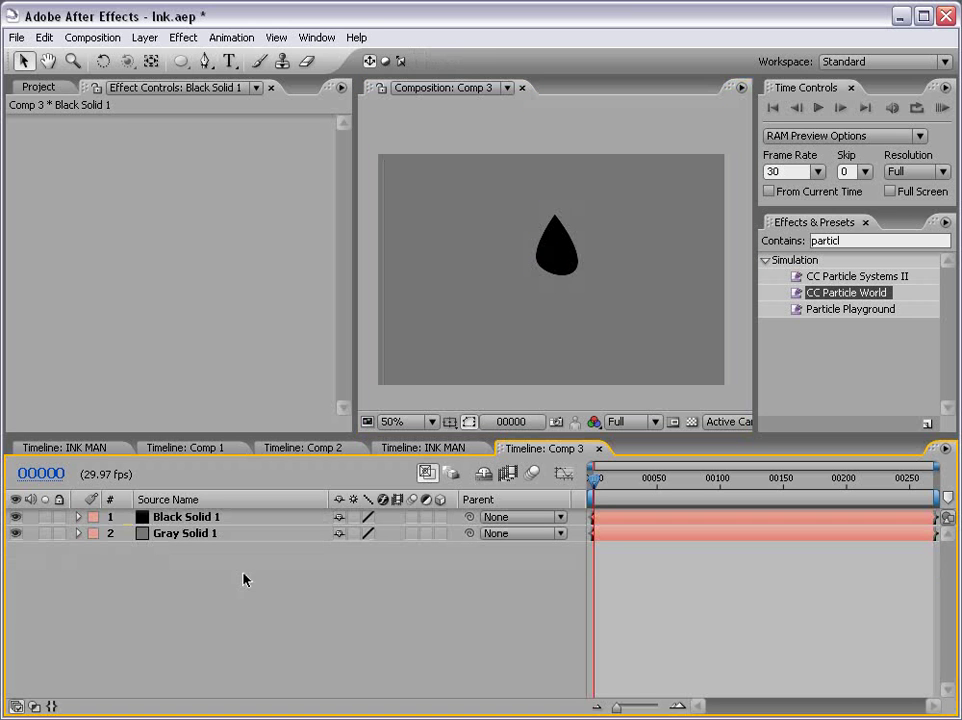
- Scale the black drop layer down to less than half its size
left_click(190, 516)
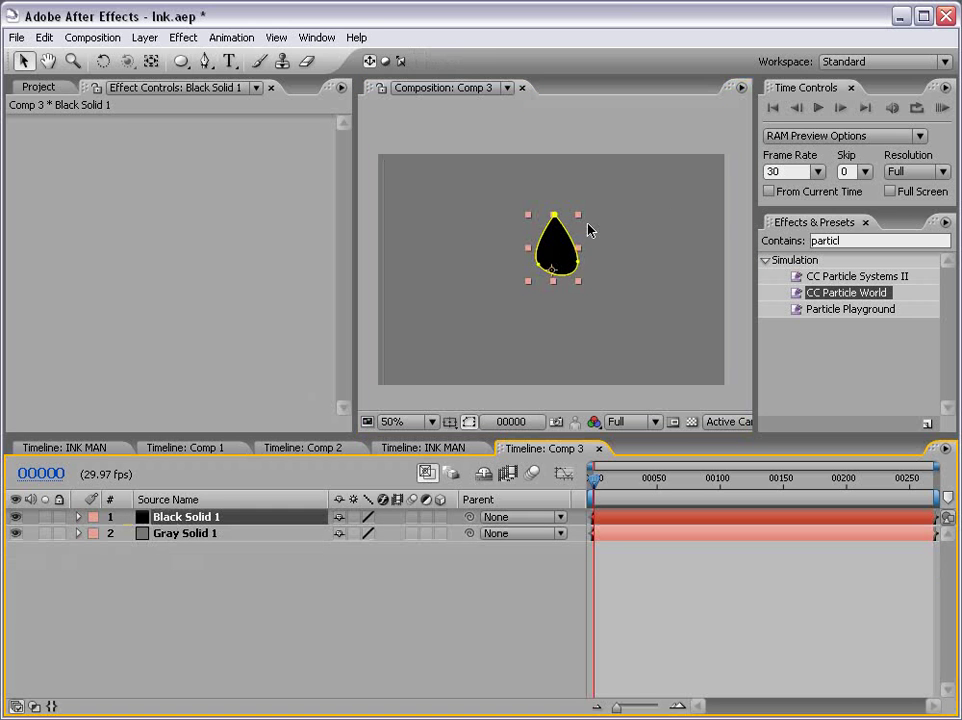
left_click_drag(578, 218, 560, 232)
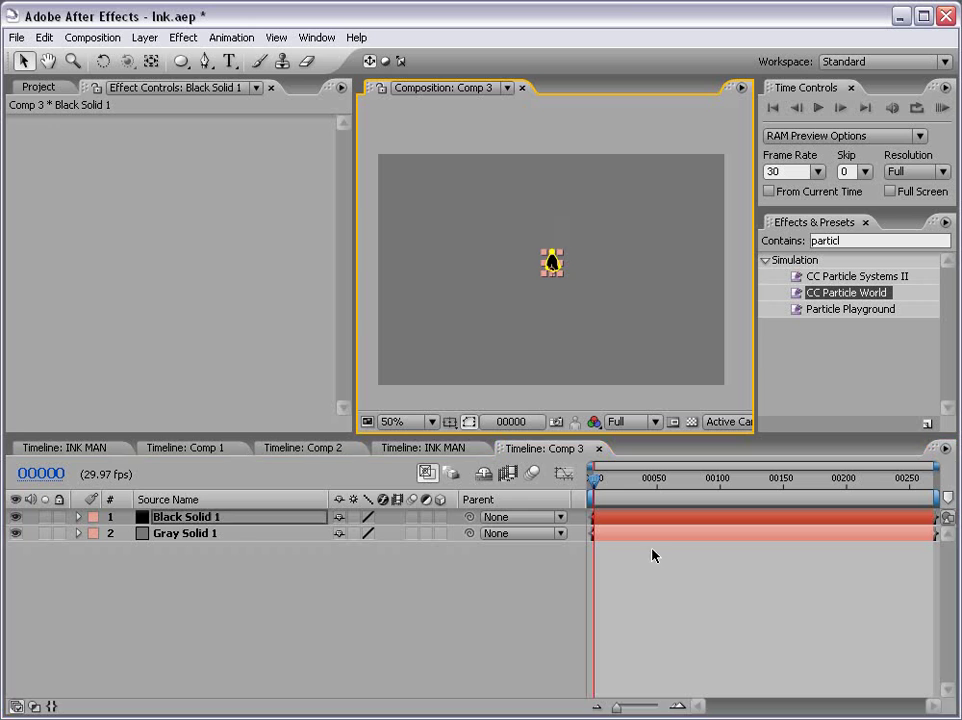
left_click(448, 594)
- Make both solids 3D layers and rename the gray solid as FLoor
left_click_drag(440, 517, 440, 532)
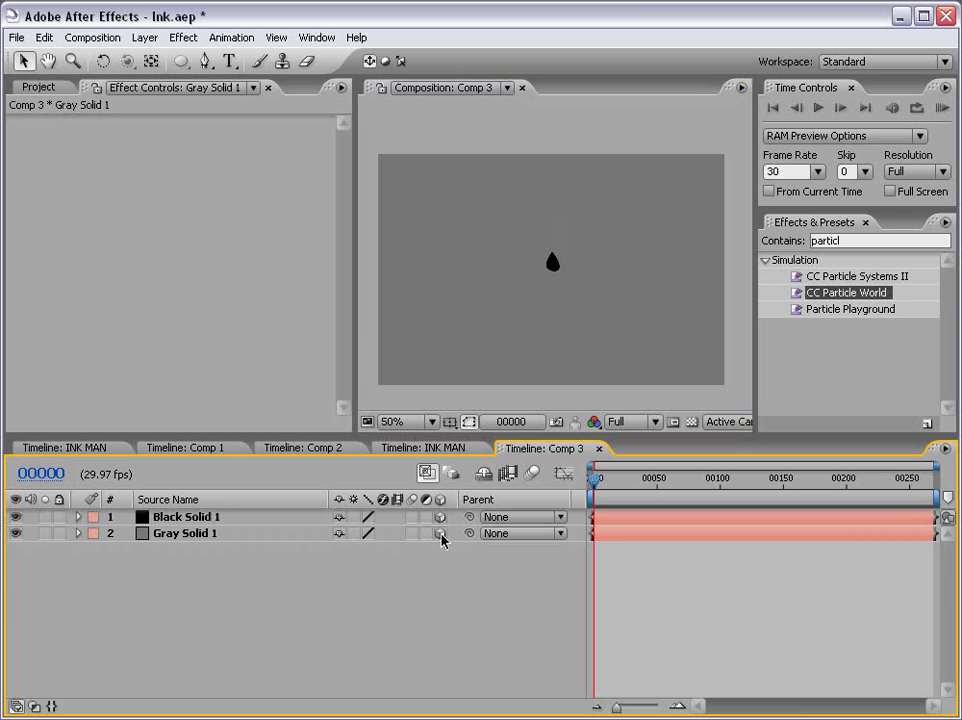
left_click(400, 295)
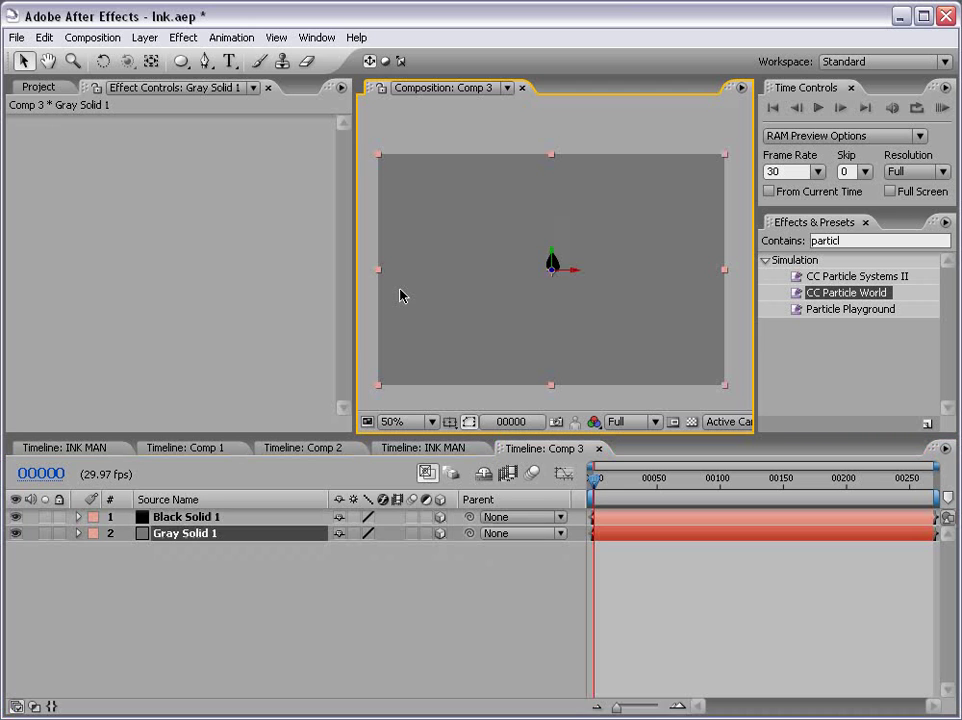
left_click(192, 536)
key("Return")
type("FLoor")
key("Return")
left_click(185, 554)
left_click(180, 537)
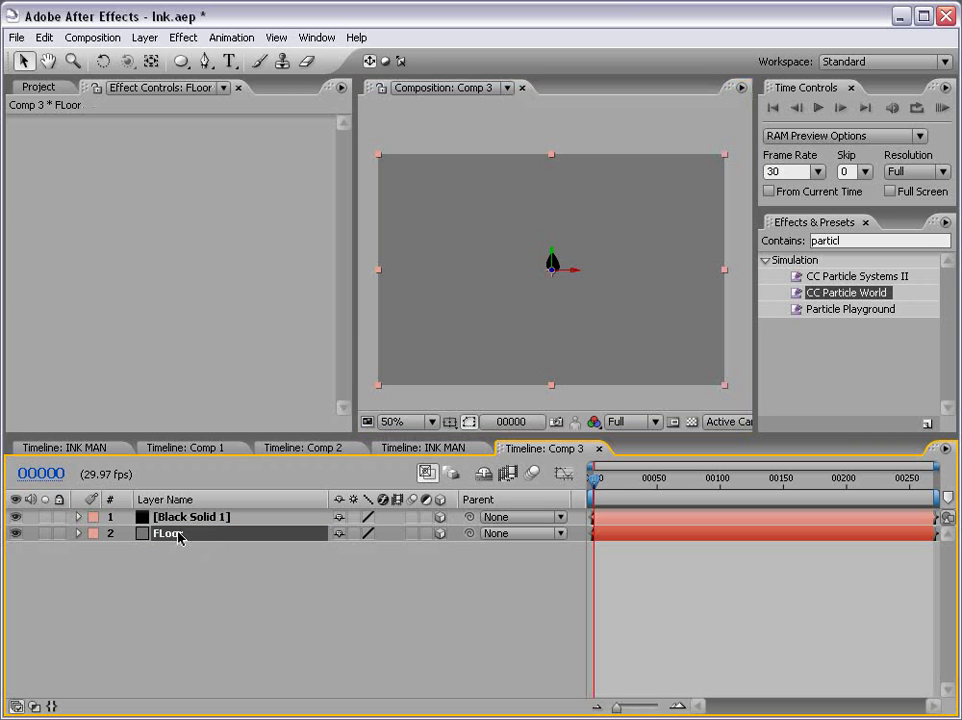
- Rotate the FLoor layer about its X axis until it lies flat, edge-on to the view
left_click(103, 61)
left_click_drag(569, 271, 569, 232)
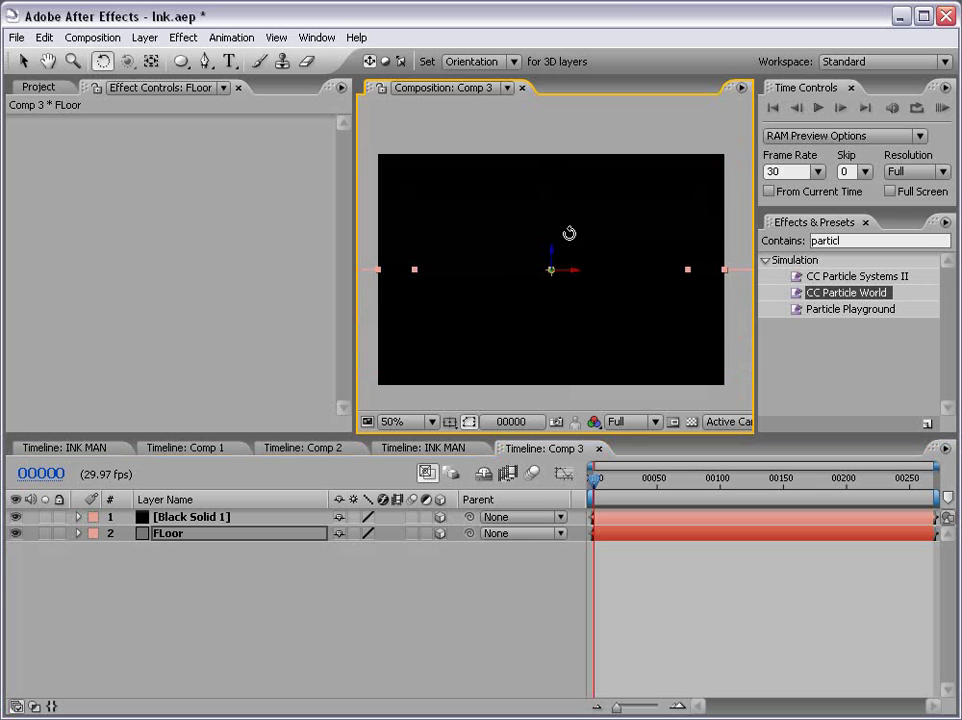
left_click(24, 61)
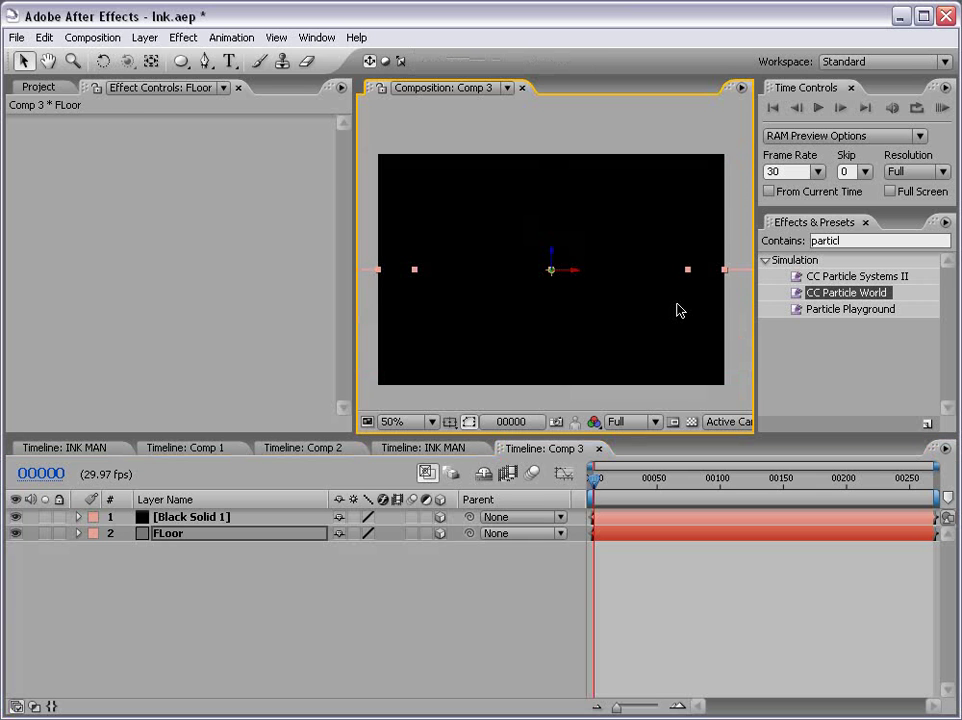
- Lower the FLoor layer well below the drop and show the transparency grid in the composition view
left_click_drag(552, 258, 551, 342)
left_click(463, 553)
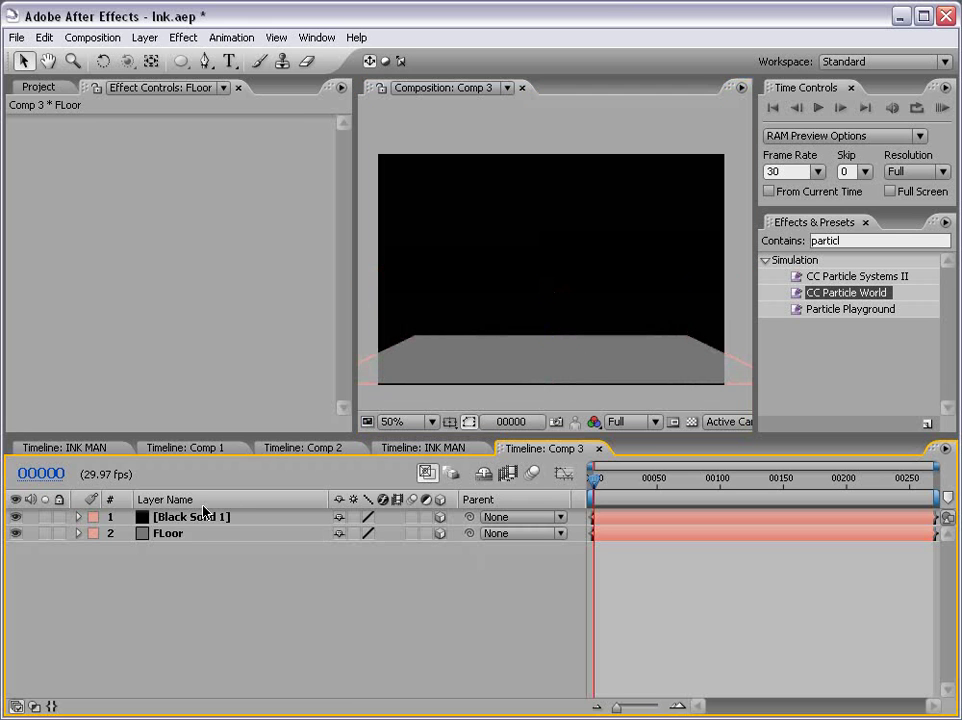
left_click(691, 422)
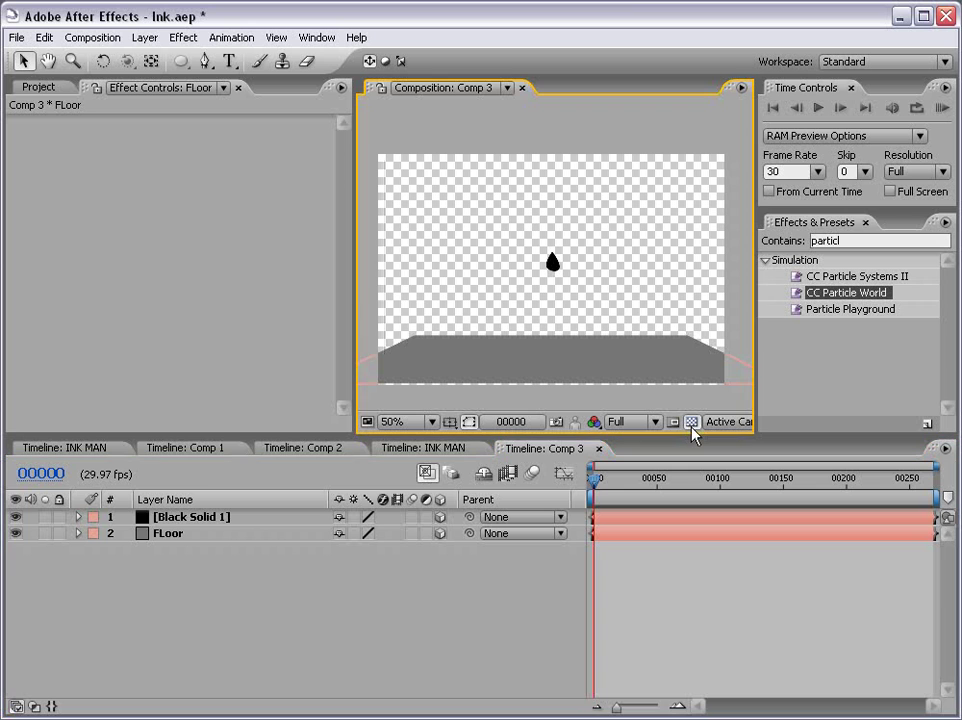
- Rename the black solid layer as DROP
left_click(207, 609)
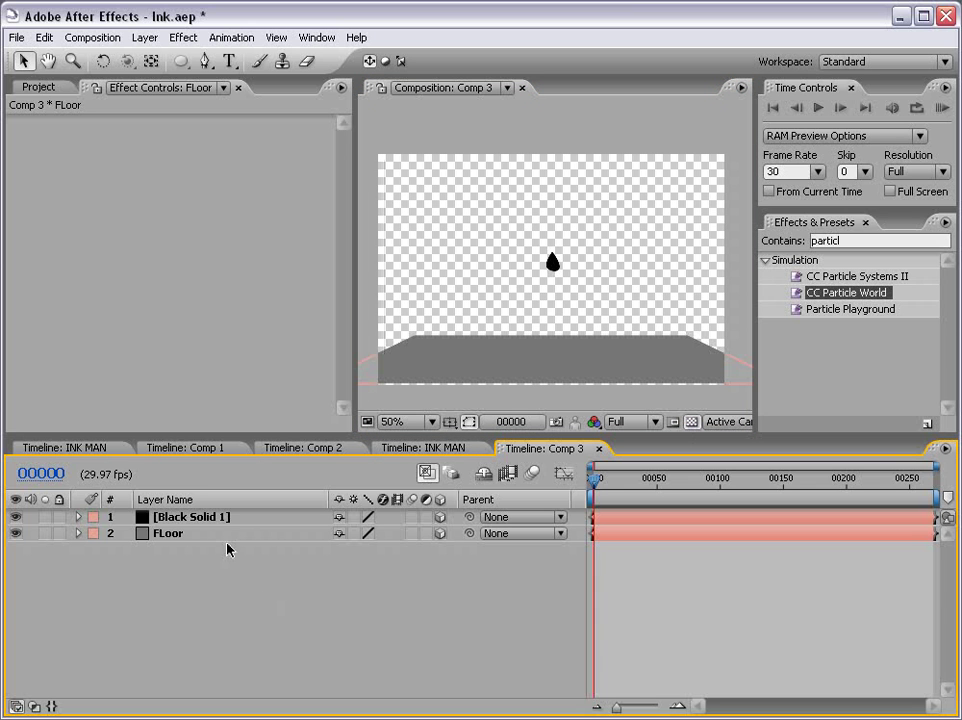
left_click(190, 517)
key("Return")
type("DROP")
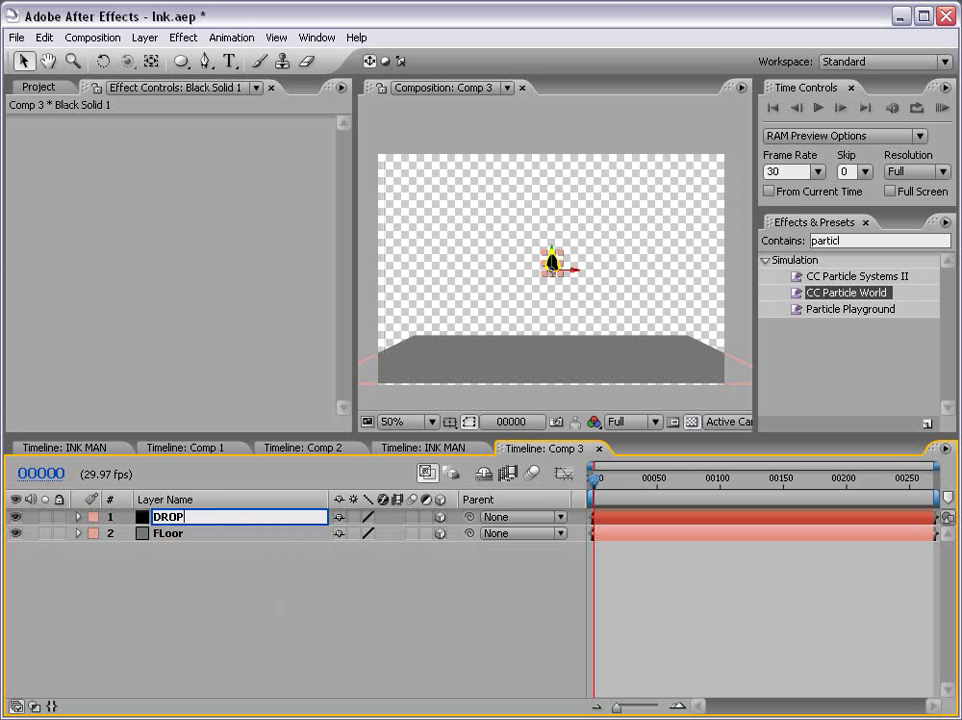
key("Return")
left_click(204, 576)
- Keyframe the DROP layer's position to fall from Y -18 above the frame at frame 0 to Y 452 on the floor at frame 24
left_click(165, 519)
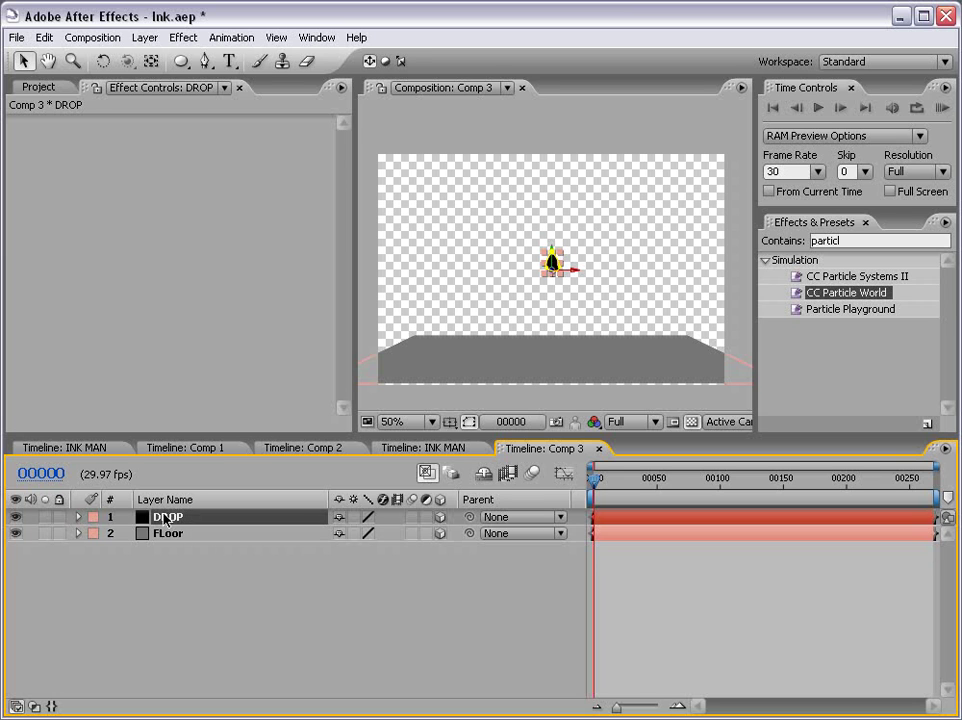
key("p")
left_click(129, 534)
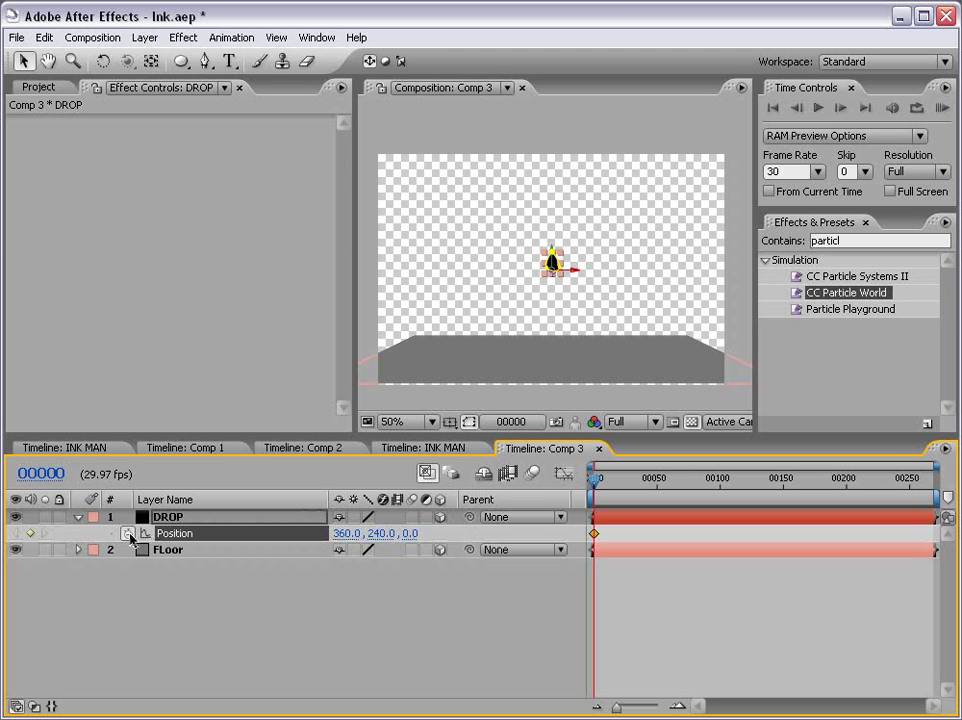
left_click_drag(551, 262, 540, 139)
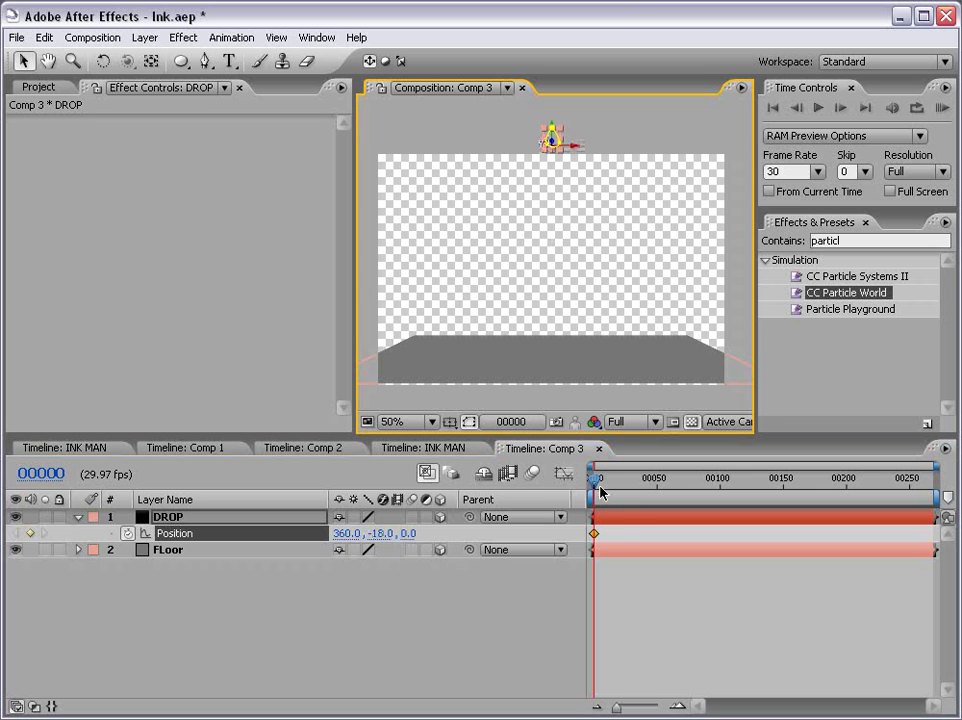
left_click_drag(599, 483, 625, 483)
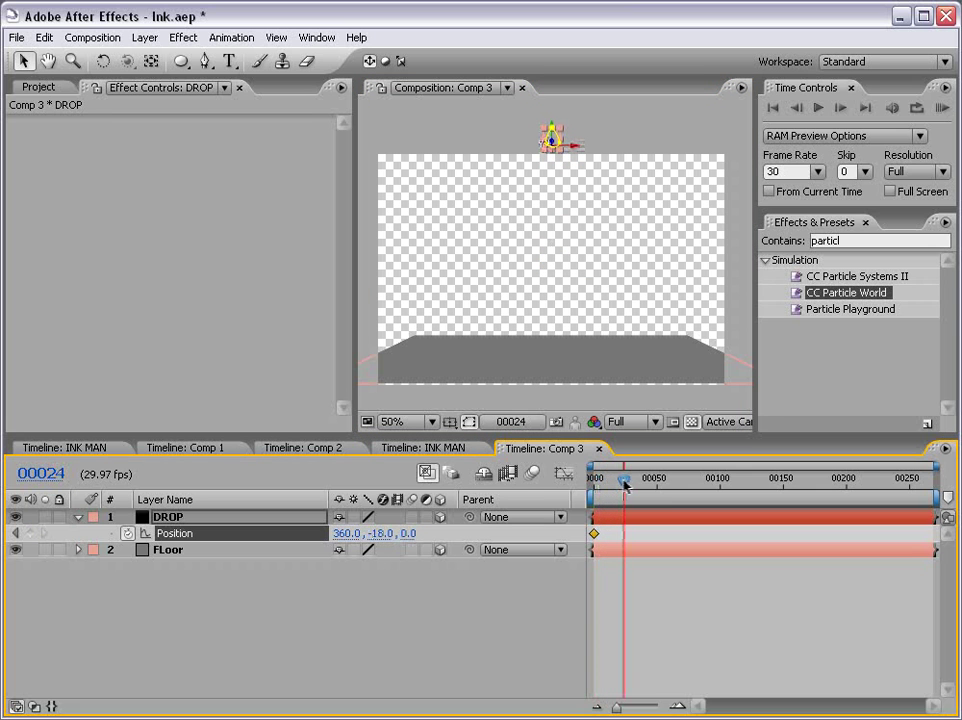
left_click_drag(551, 137, 514, 365)
left_click(704, 625)
- Enable motion blur for the DROP layer and the composition, and preview the fall
left_click_drag(631, 510, 601, 495)
left_click(412, 517)
left_click(530, 474)
key("KP_0")
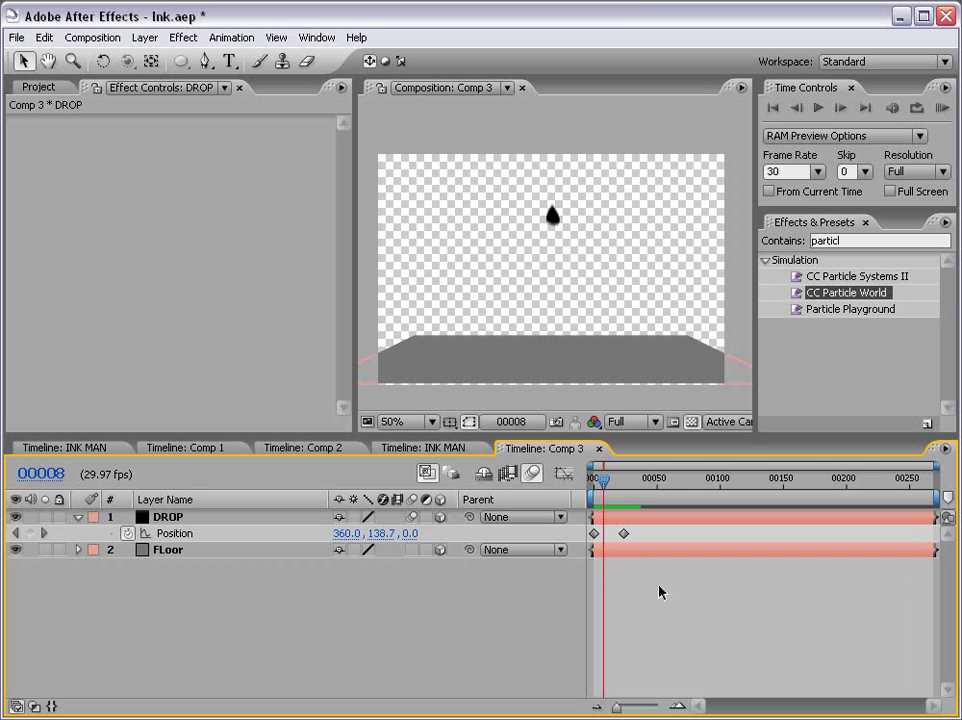
- Add the Ink (00128).psd splatter image to the centre of Comp 3 as the uppermost layer
left_click(40, 87)
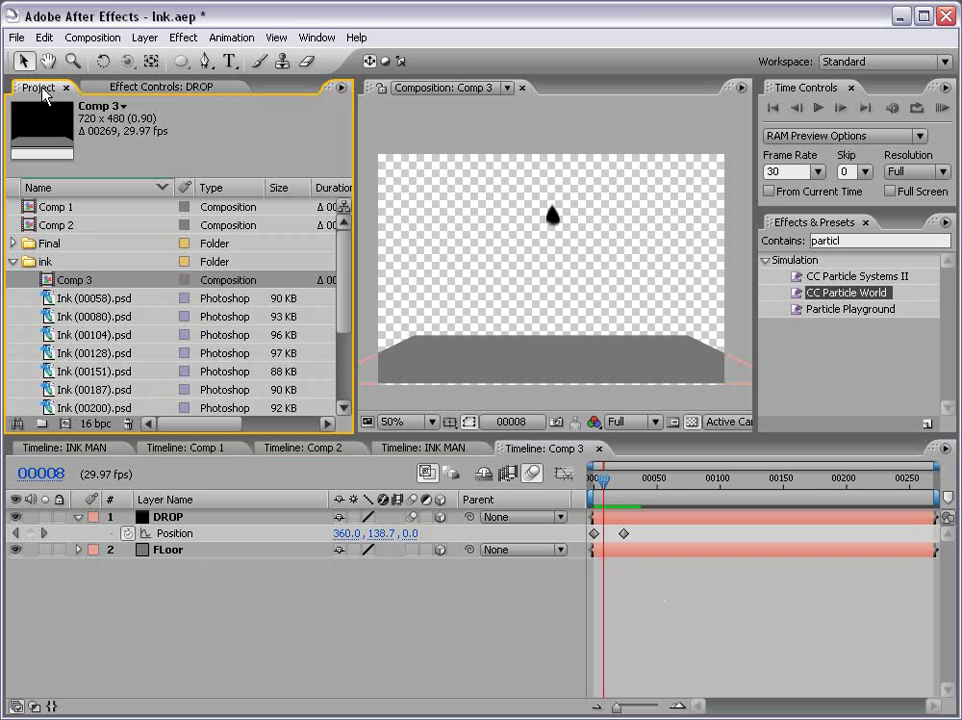
left_click(105, 353)
mouse_move(93, 362)
left_mouse_down()
mouse_move(75, 276)
mouse_move(451, 314)
mouse_move(554, 273)
left_mouse_up()
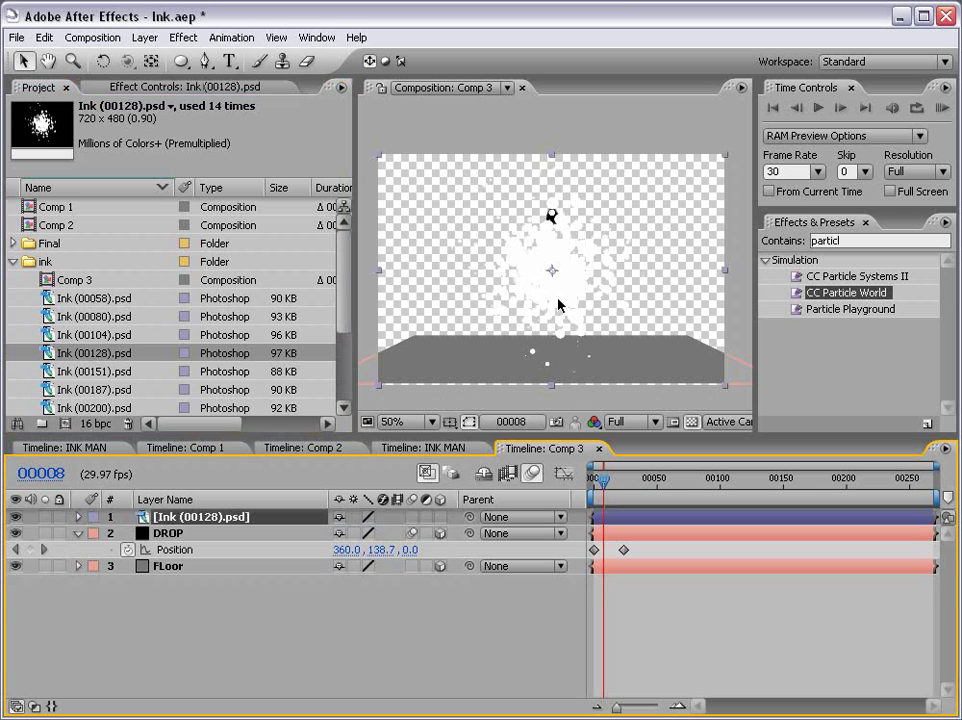
- Turn the splatter black with a Hue/Saturation effect, using Colorize and a Colorize Lightness of -100
left_click(180, 38)
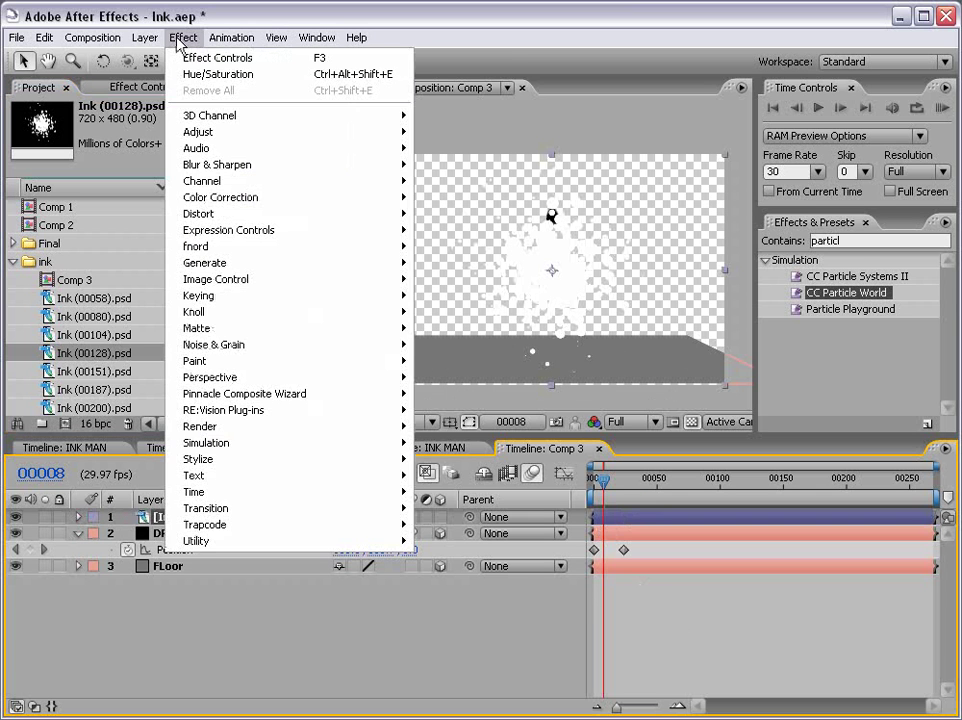
mouse_move(215, 197)
left_click(487, 481)
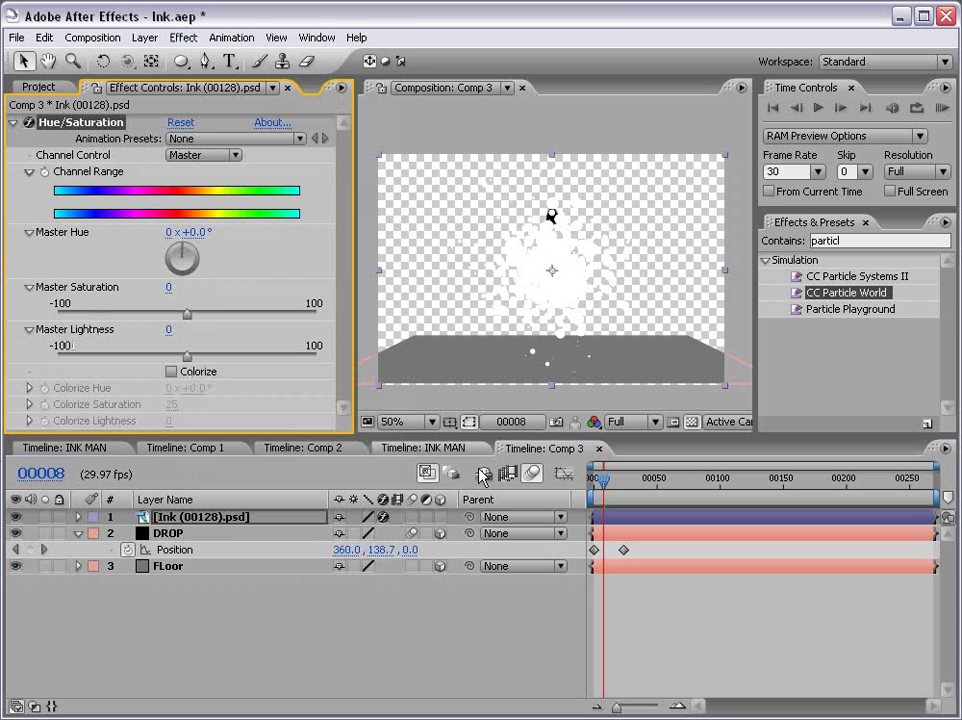
left_click(171, 372)
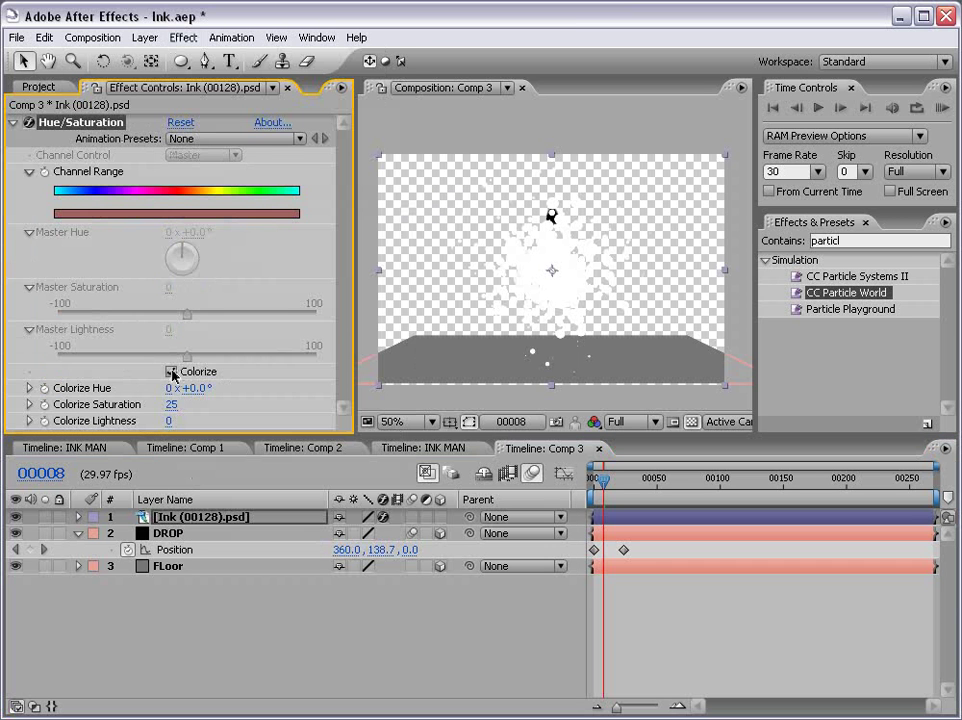
left_click_drag(170, 420, 76, 420)
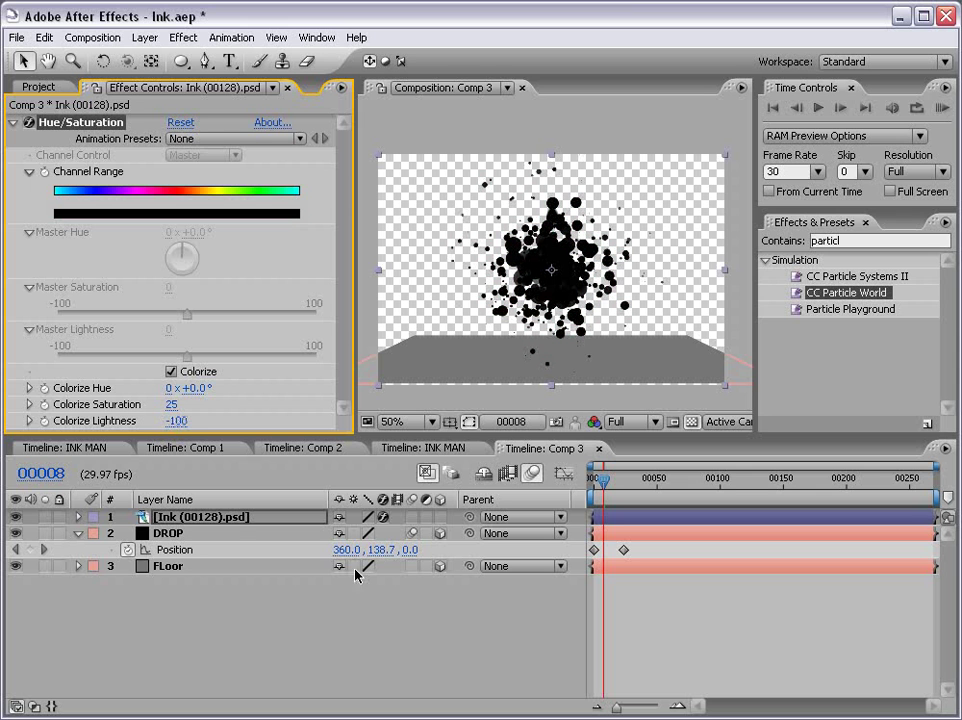
- Make the splatter layer 3D, rotate it flat about its X axis, and lower it onto the floor plane
left_click(641, 636)
left_click(628, 518)
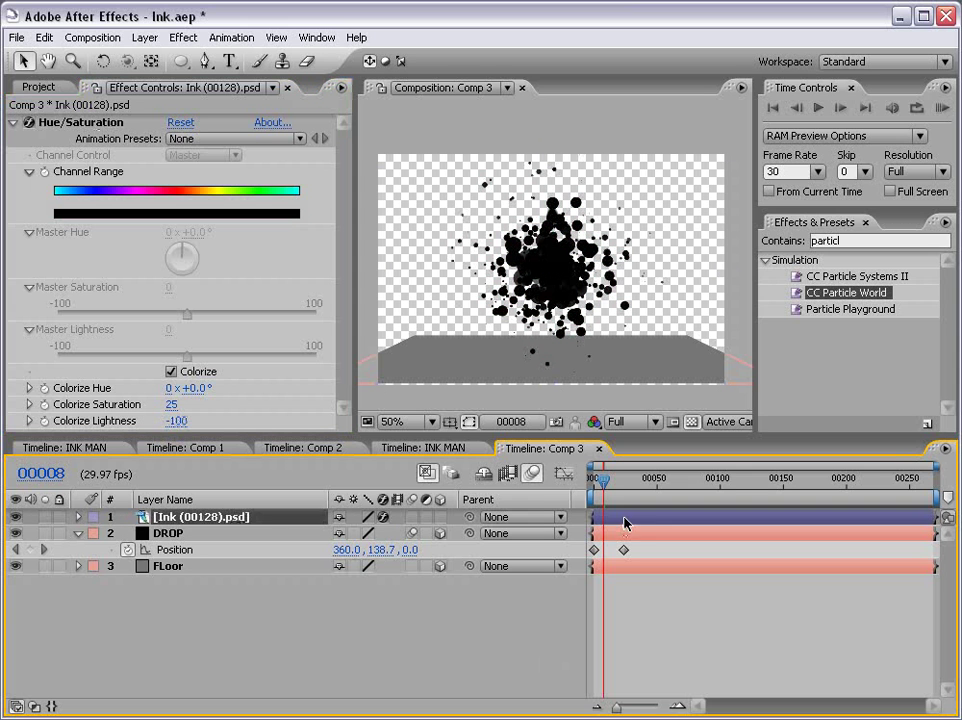
left_click(440, 517)
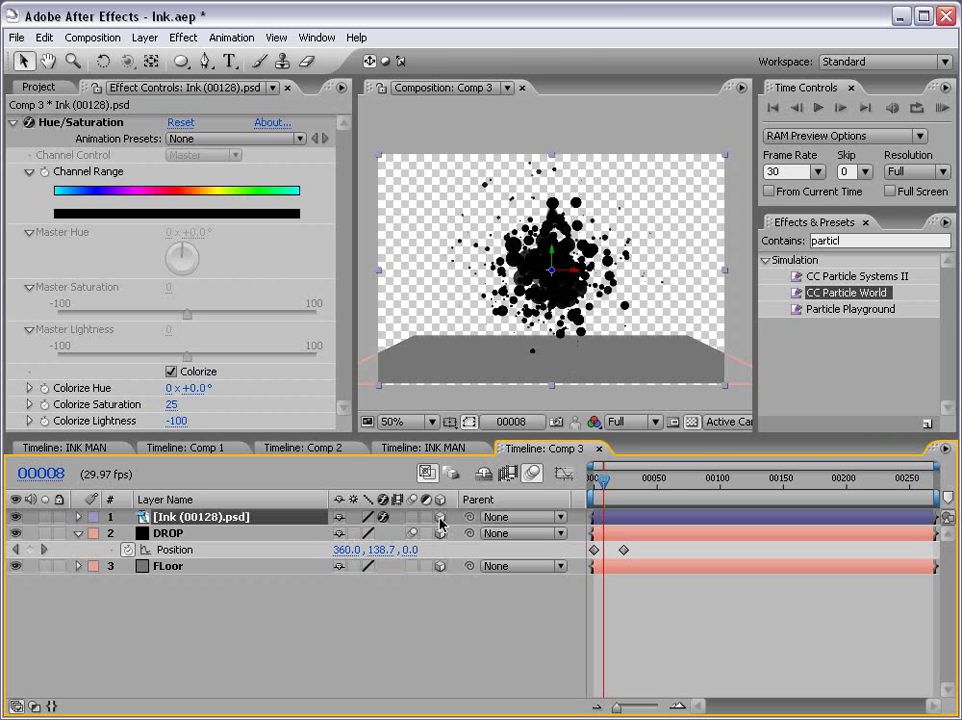
left_click(103, 61)
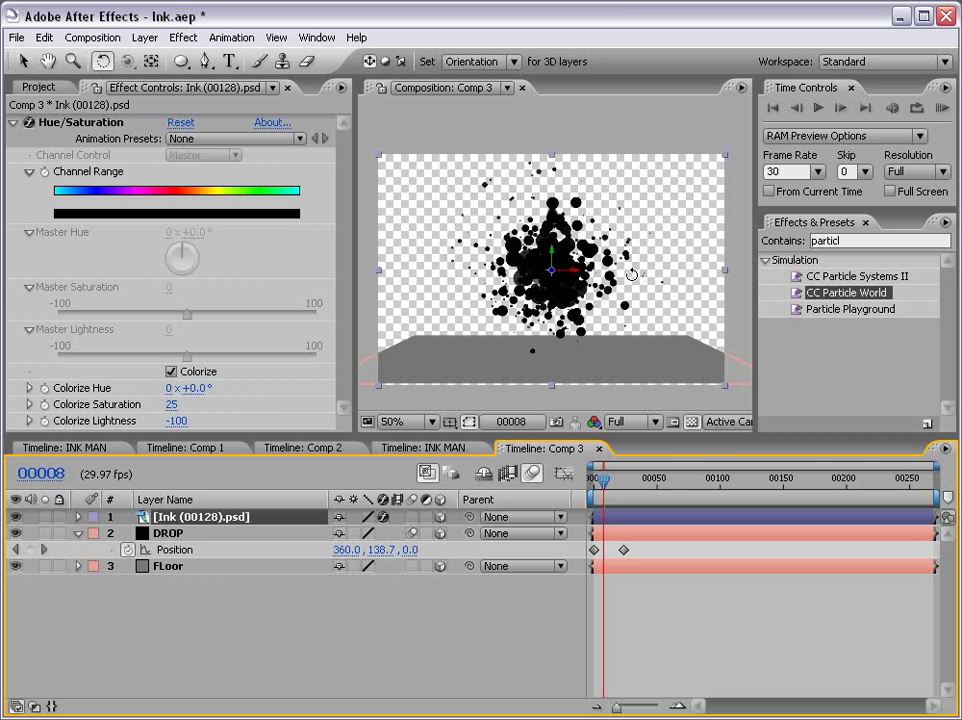
mouse_move(566, 271)
left_mouse_down()
mouse_move(574, 258)
mouse_move(564, 234)
left_mouse_up()
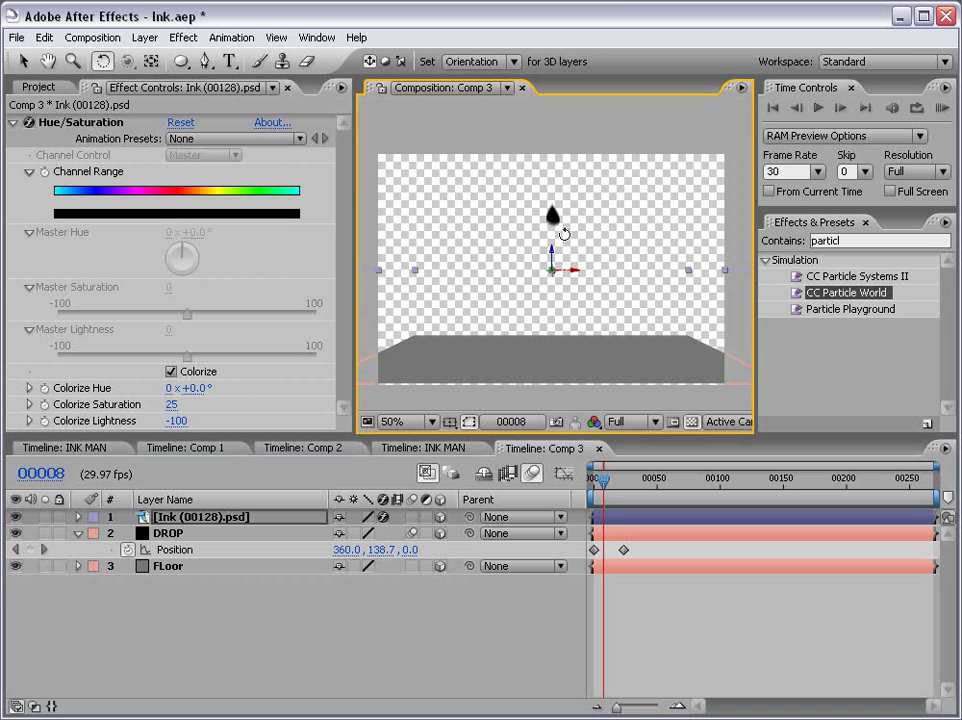
key("v")
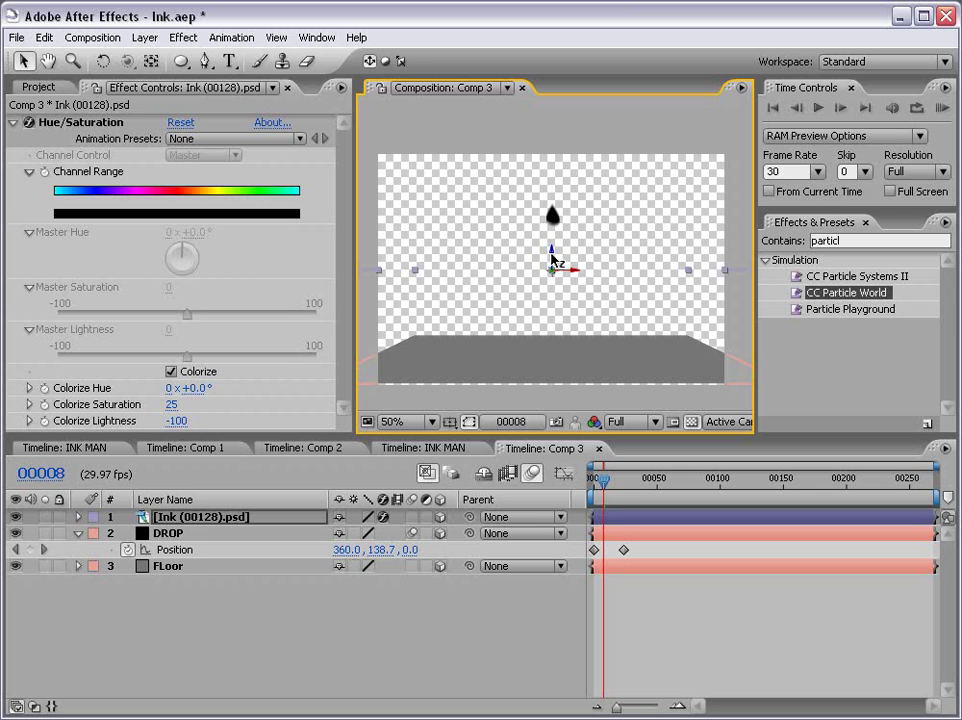
mouse_move(554, 258)
left_mouse_down()
mouse_move(552, 325)
mouse_move(541, 343)
left_mouse_up()
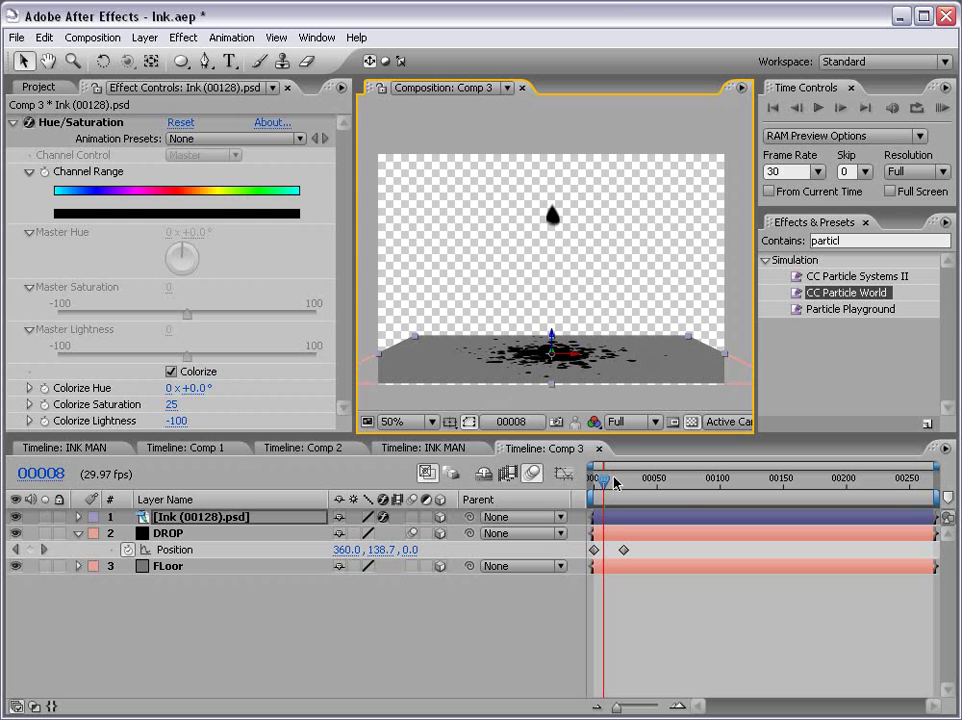
- Shift the splatter layer in time so it starts around frame 23, when the drop reaches the floor
left_click_drag(605, 486, 624, 489)
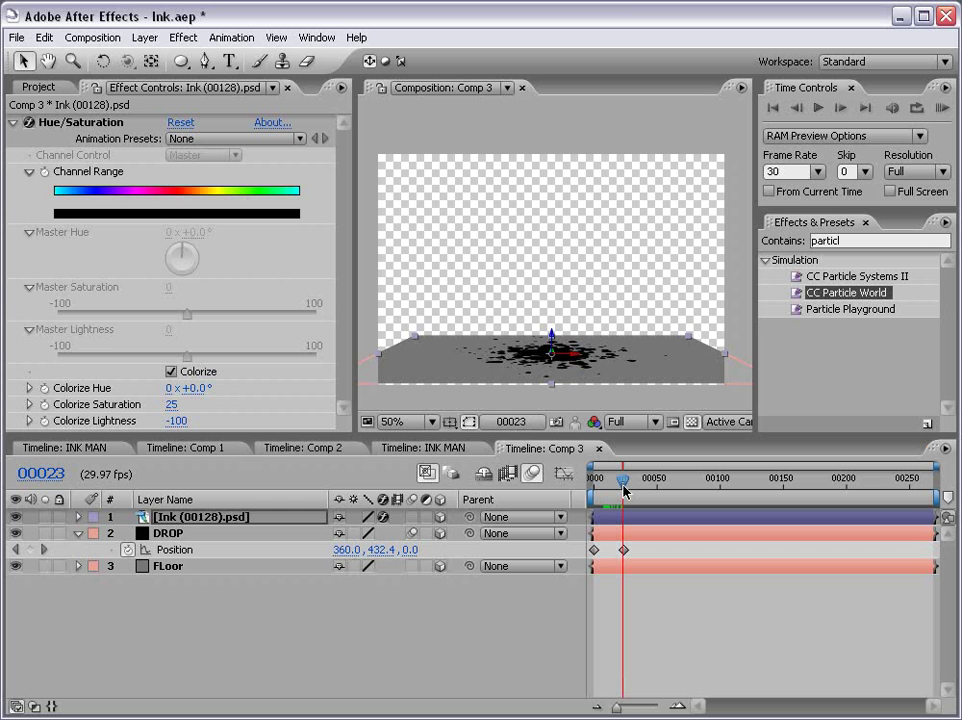
scroll(558, 361, "up", 1)
key("h")
left_click_drag(558, 361, 559, 211)
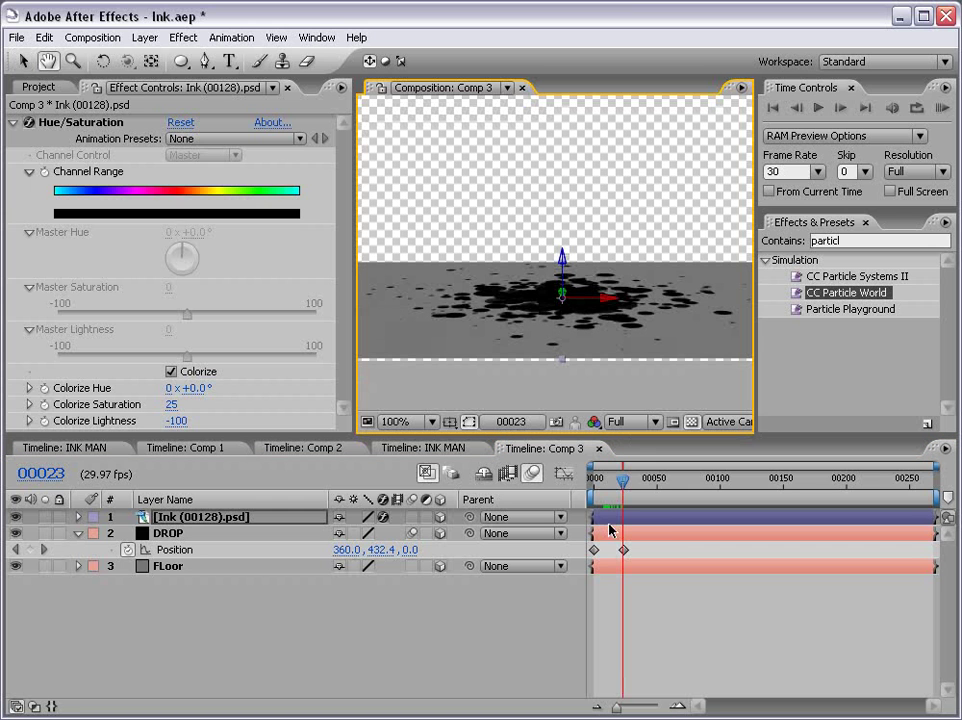
left_click_drag(609, 521, 637, 520)
left_click(697, 626)
- Scale the splatter layer to 55%
left_click(646, 516)
key("s")
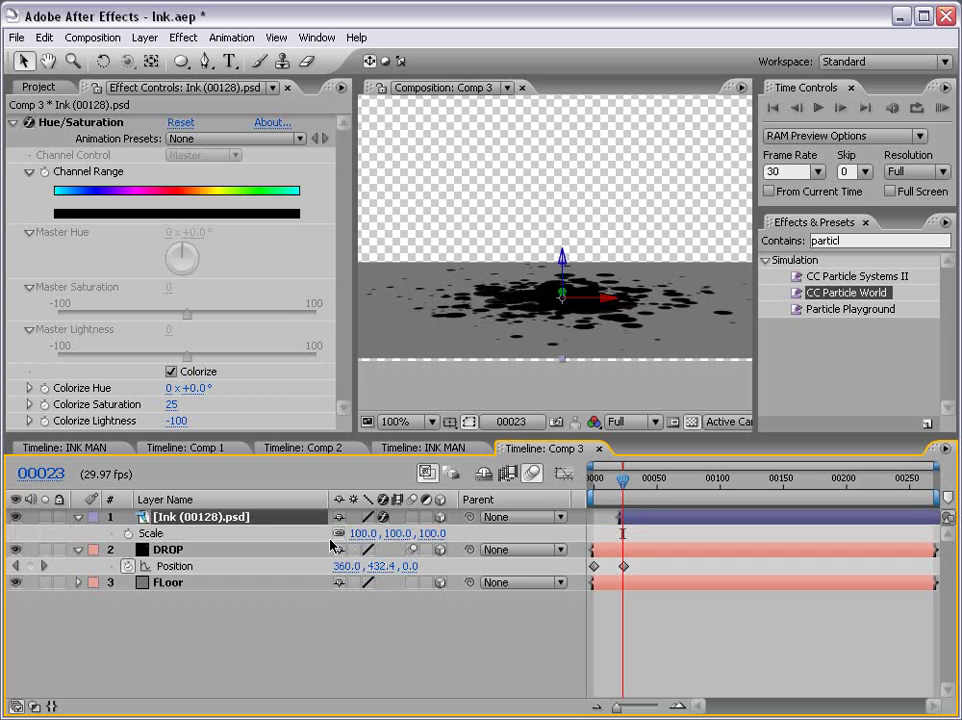
left_click_drag(364, 533, 318, 533)
left_click(636, 620)
scroll(560, 277, "up", 2)
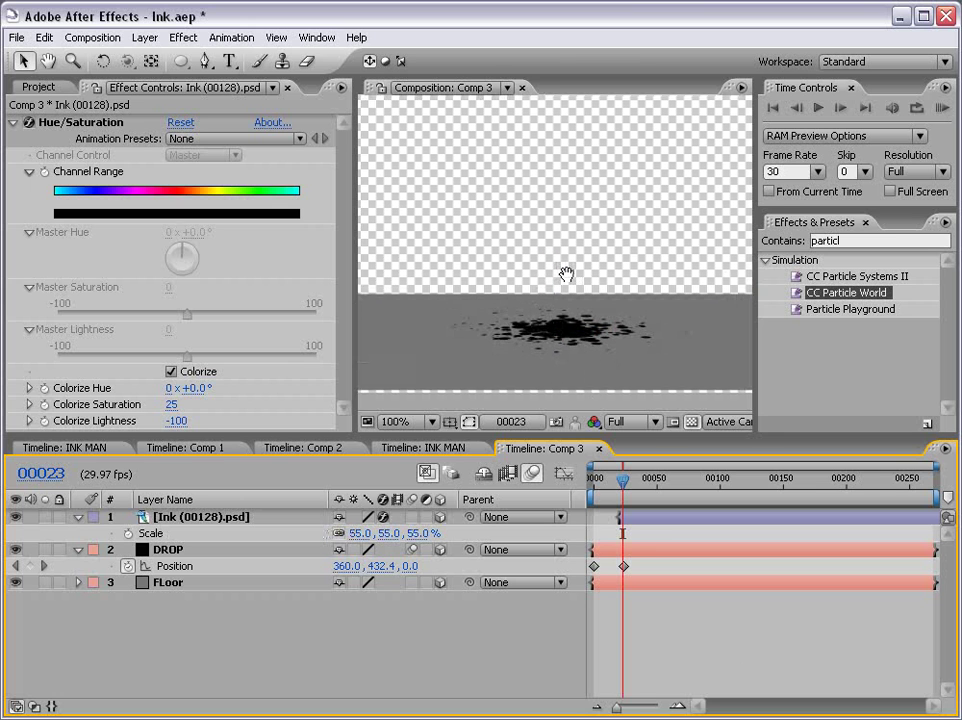
- Switch the splatter layer back to 2D and draw an elliptical mask outward from its centre around the dense ink
left_click(638, 520)
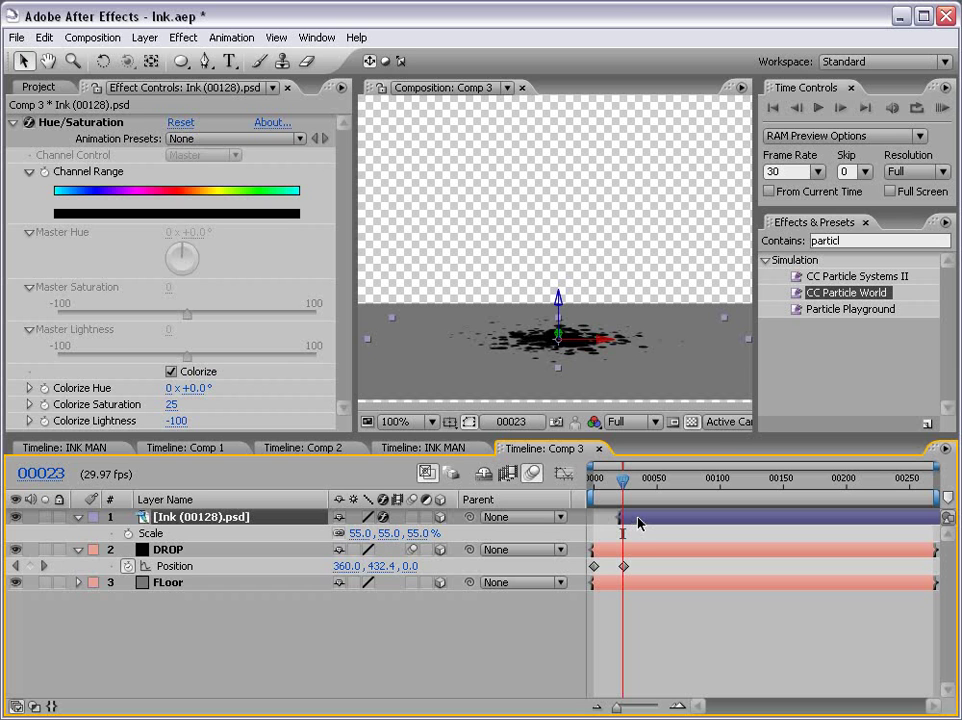
left_click_drag(180, 62, 208, 78)
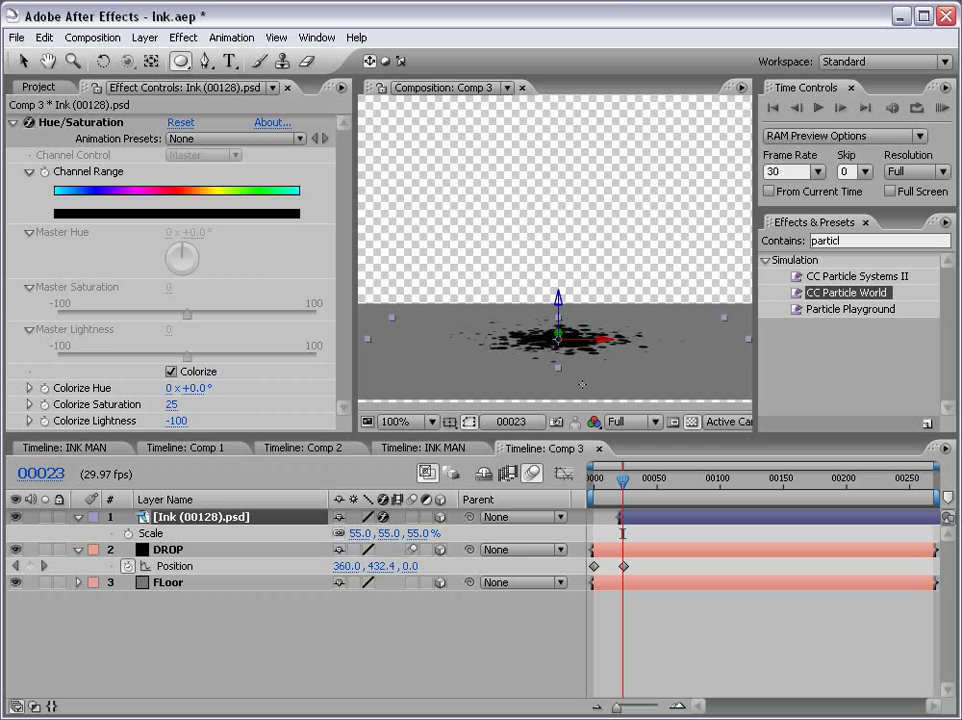
left_click(440, 517)
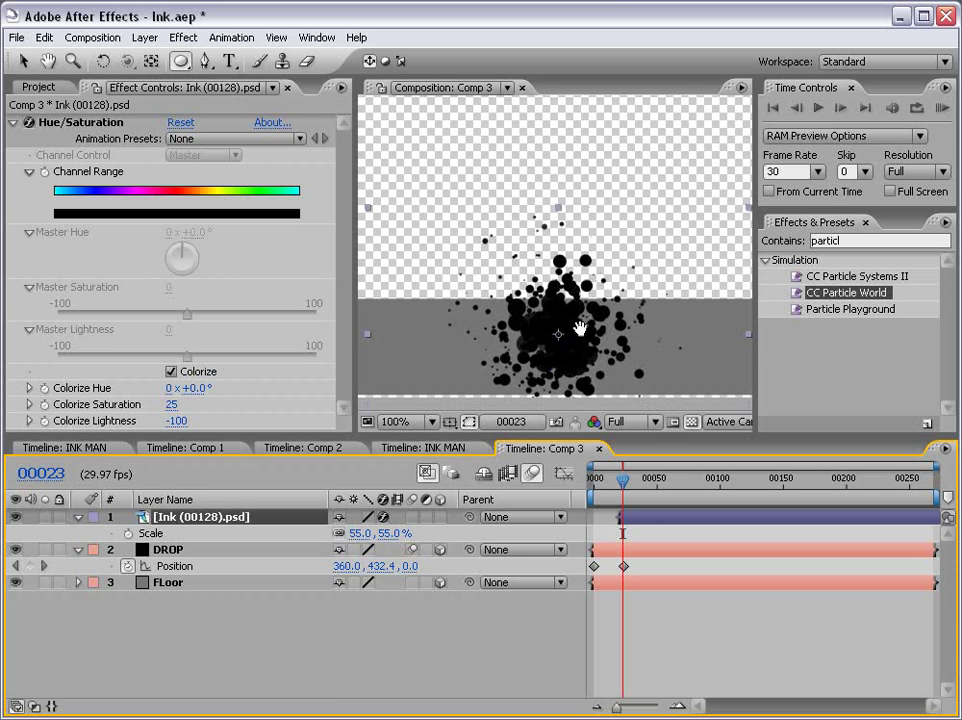
scroll(569, 215, "up", 1)
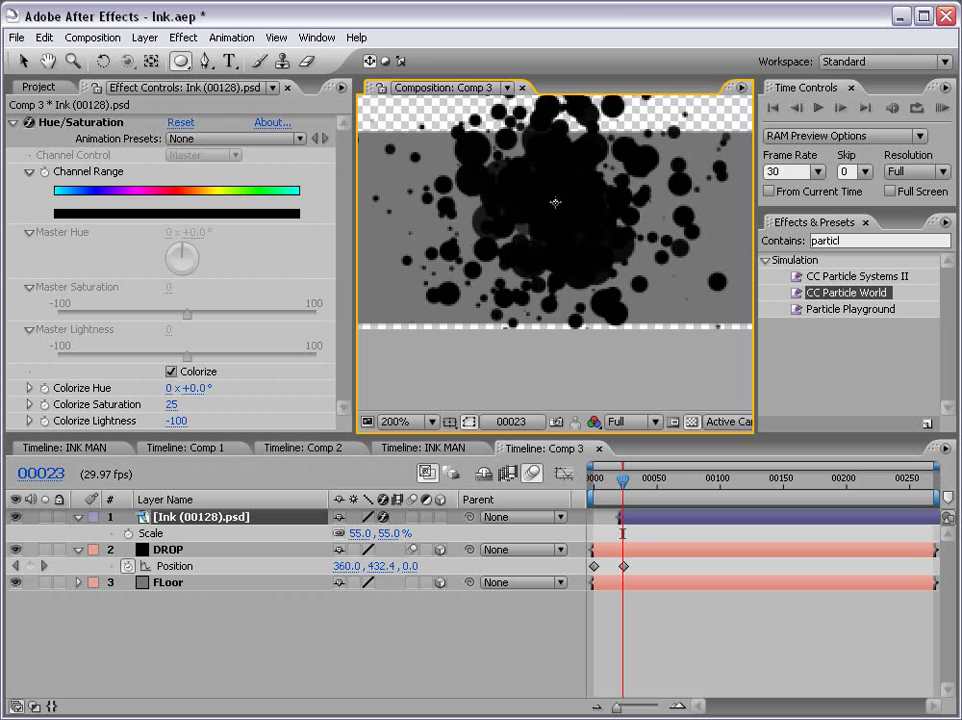
mouse_move(553, 202)
left_mouse_down()
mouse_move(657, 329)
mouse_move(627, 301)
left_mouse_up()
- Add points to the ellipse mask and pull its edges inward to form an irregular, star-like splat outline
left_click_drag(205, 61, 333, 116)
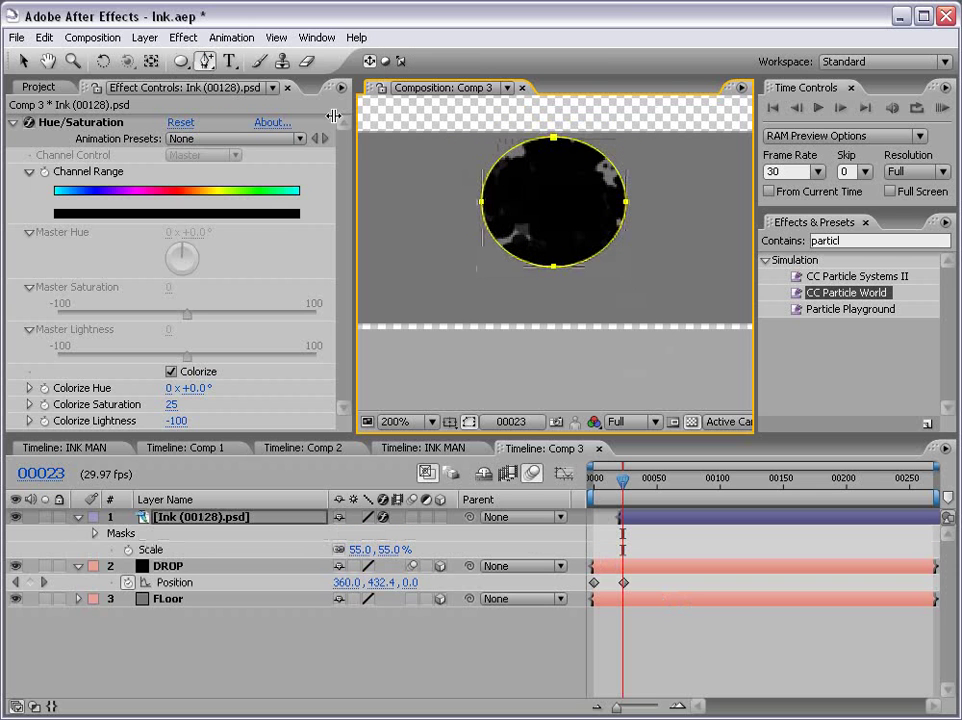
left_click(591, 264)
left_click_drag(591, 264, 568, 238)
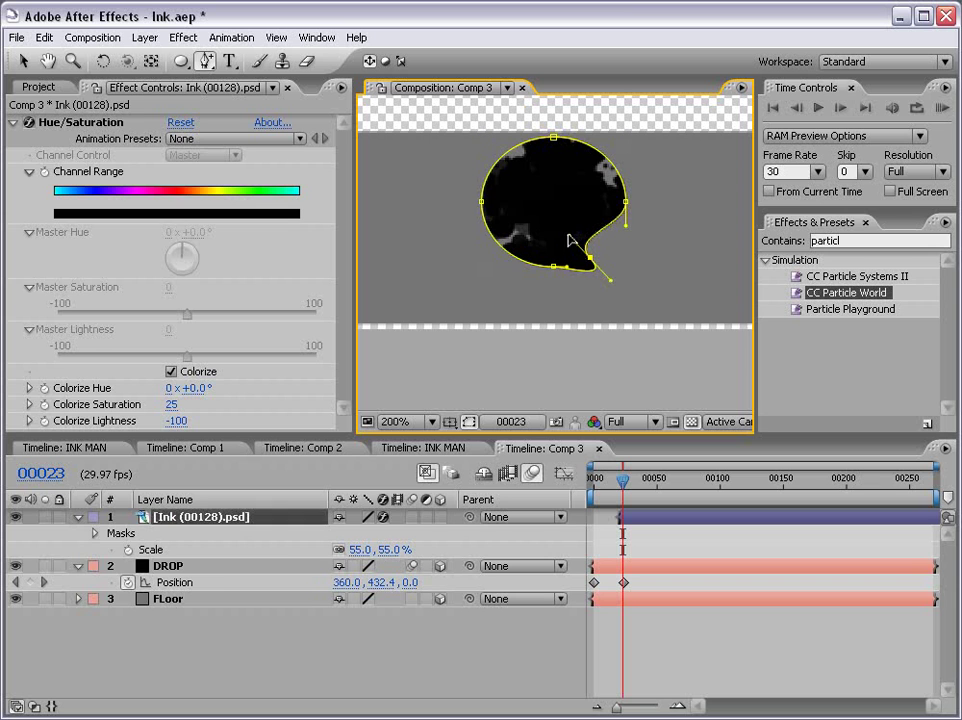
left_click_drag(506, 153, 528, 203)
left_click_drag(602, 154, 561, 187)
left_click(697, 651)
key("comma")
key("h")
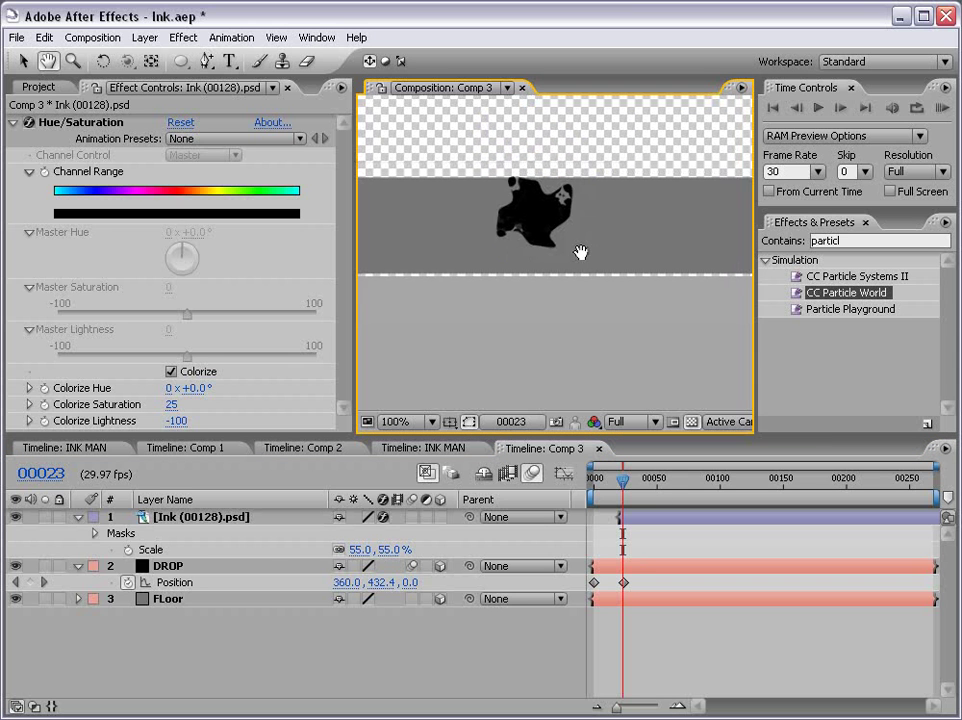
left_click_drag(580, 251, 571, 325)
scroll(571, 325, "up", 1)
scroll(563, 198, "down", 1)
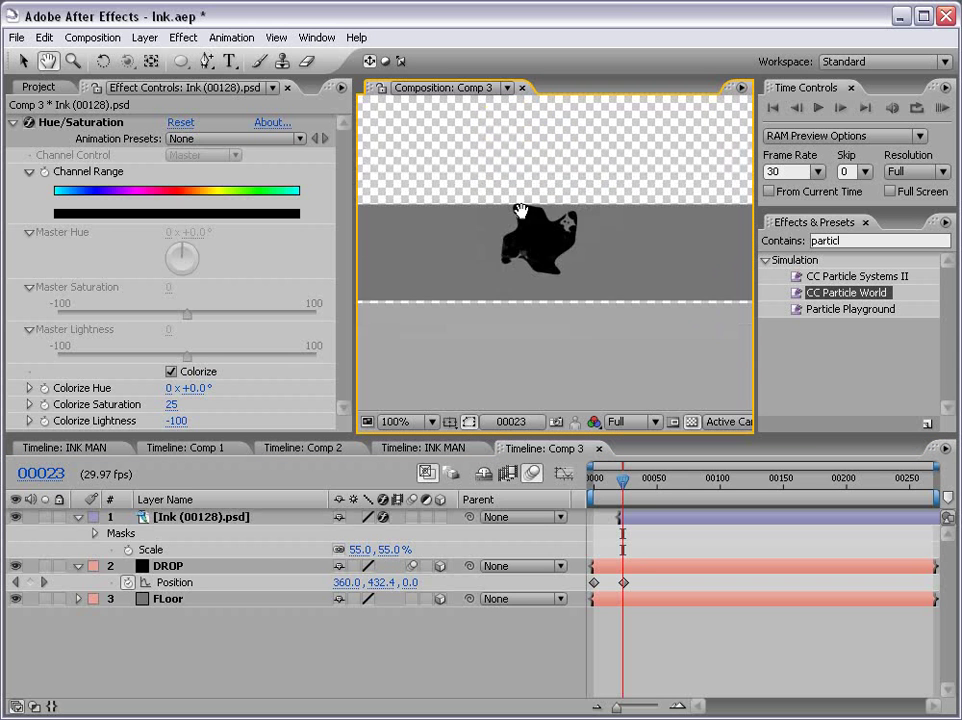
- Set Mask 1's expansion to -43 pixels and add a mask expansion keyframe at frame 23
key("g")
left_click(652, 520)
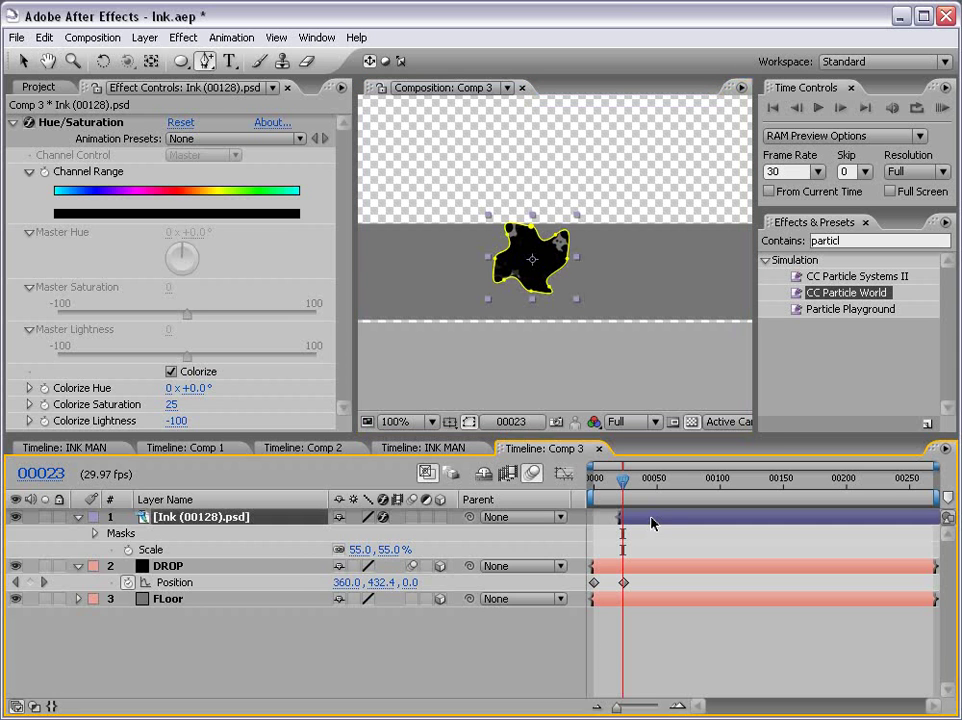
key("m")
key("m")
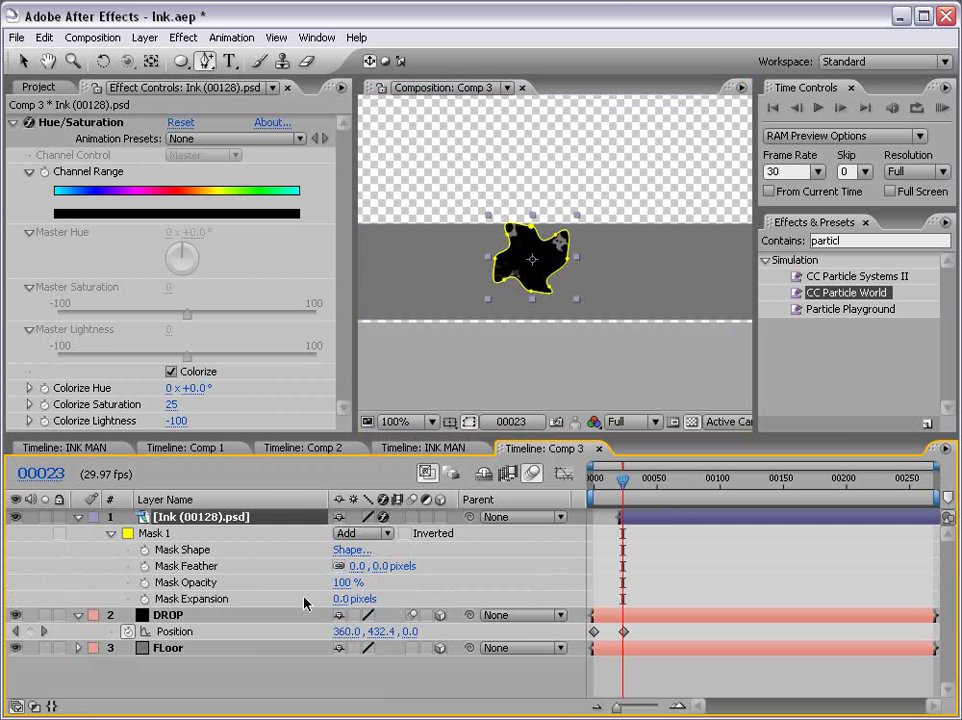
left_click_drag(341, 598, 303, 601)
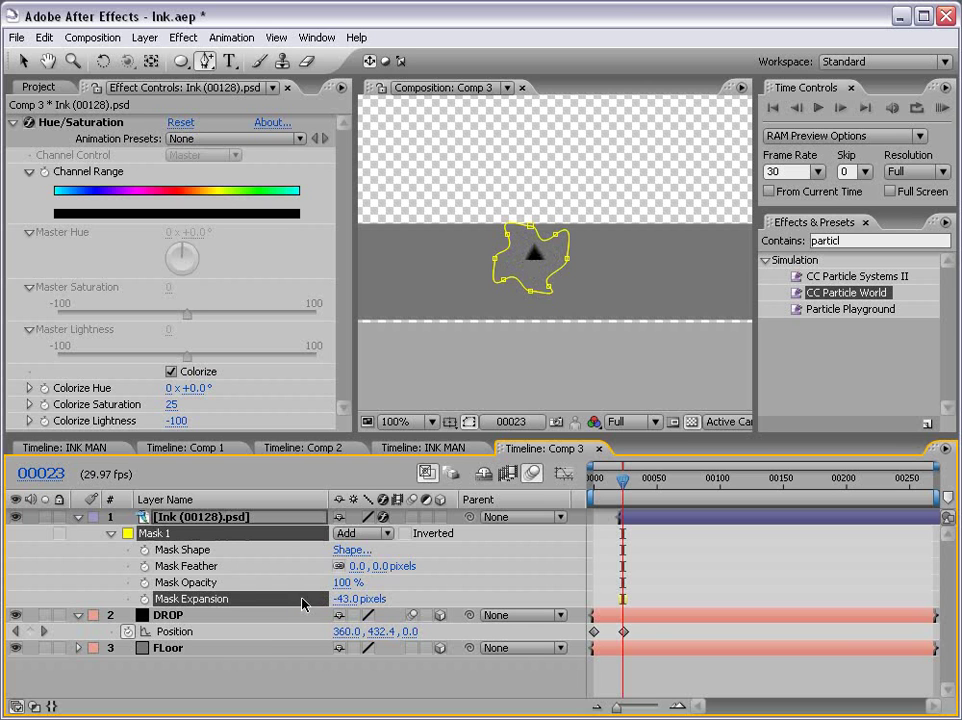
left_click(144, 598)
- Raise Mask 1's expansion to 175 pixels at frame 30 and check the spread between the two keyframes
key("Page_Down")
key("Page_Down")
key("Page_Down")
key("Page_Down")
key("Page_Down")
key("Page_Down")
key("Page_Down")
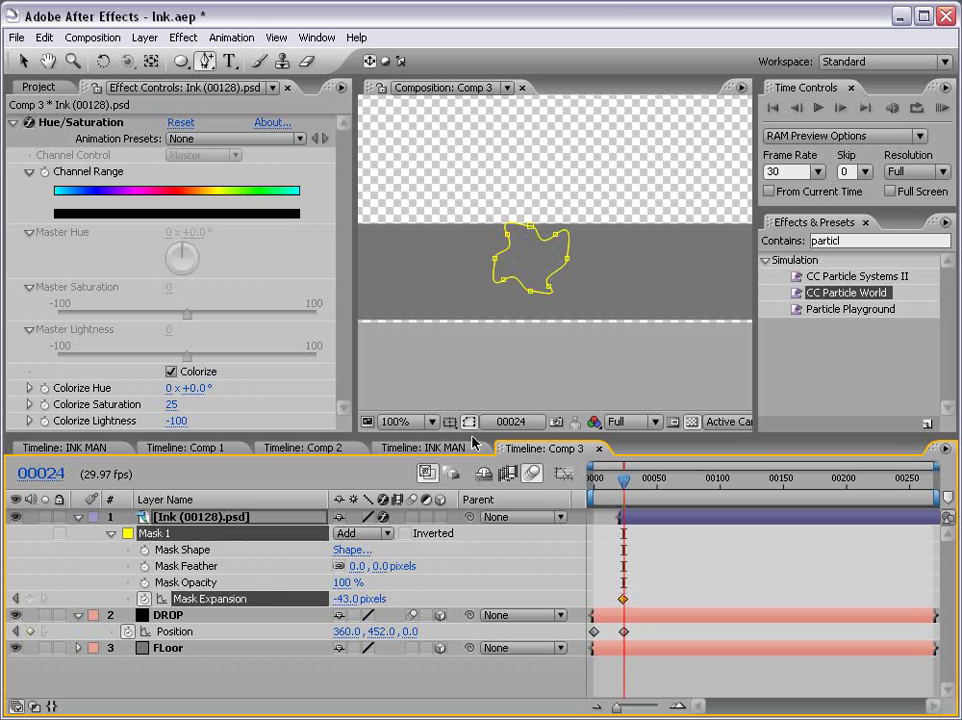
left_click_drag(390, 598, 503, 576)
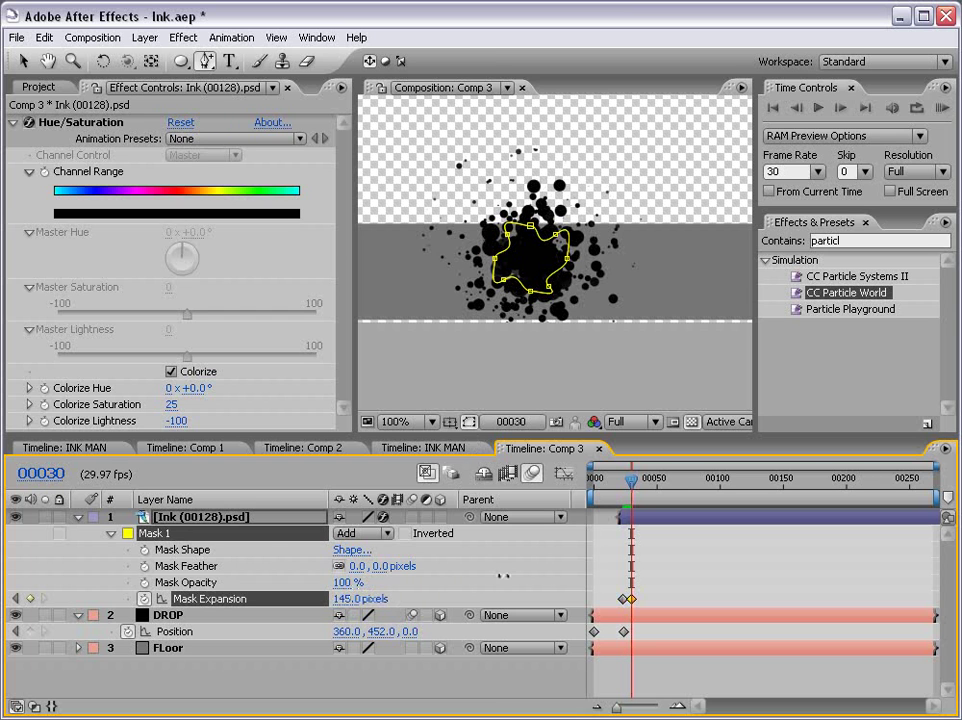
mouse_move(631, 487)
left_mouse_down()
mouse_move(618, 487)
mouse_move(628, 483)
left_mouse_up()
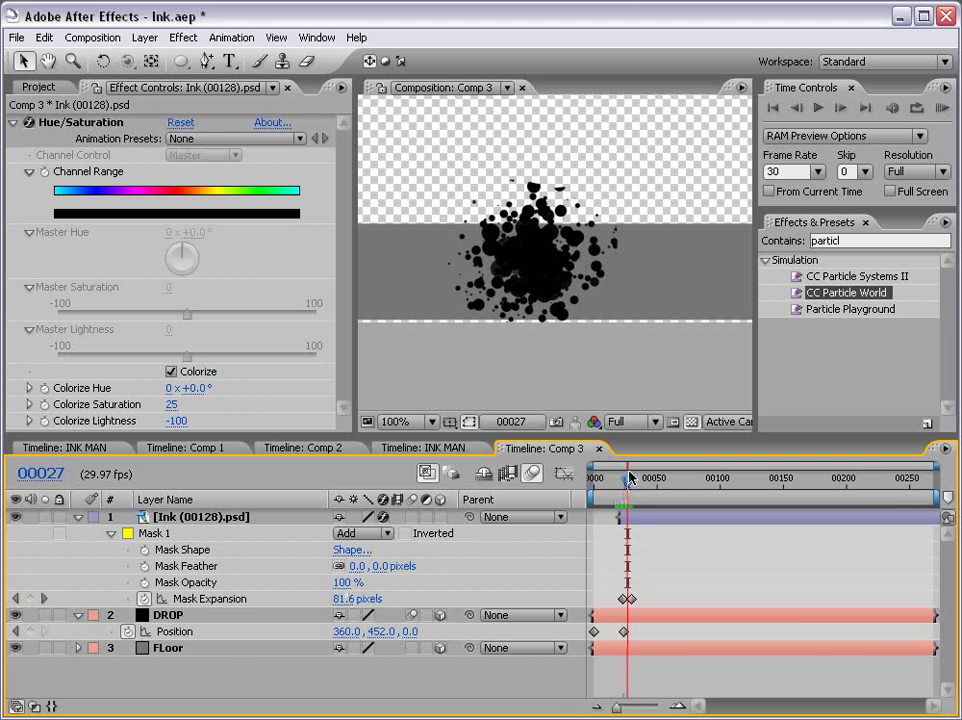
- Make the splatter layer 3D and rotate it about its horizontal axis until it lies flat on the floor
left_click(440, 518)
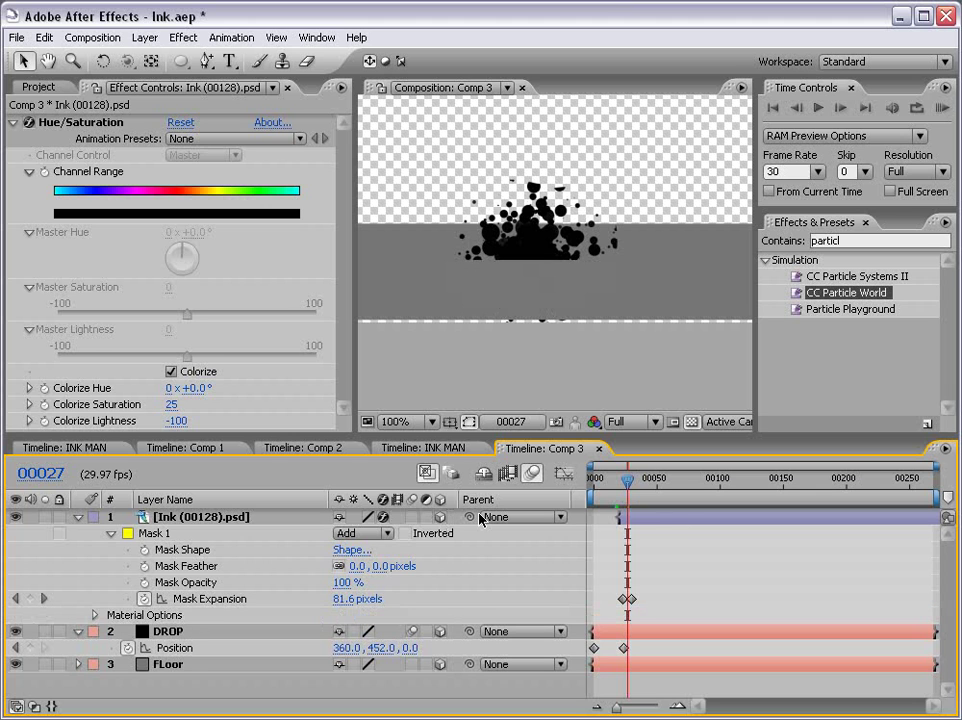
left_click(633, 518)
key("w")
left_click_drag(555, 260, 552, 223)
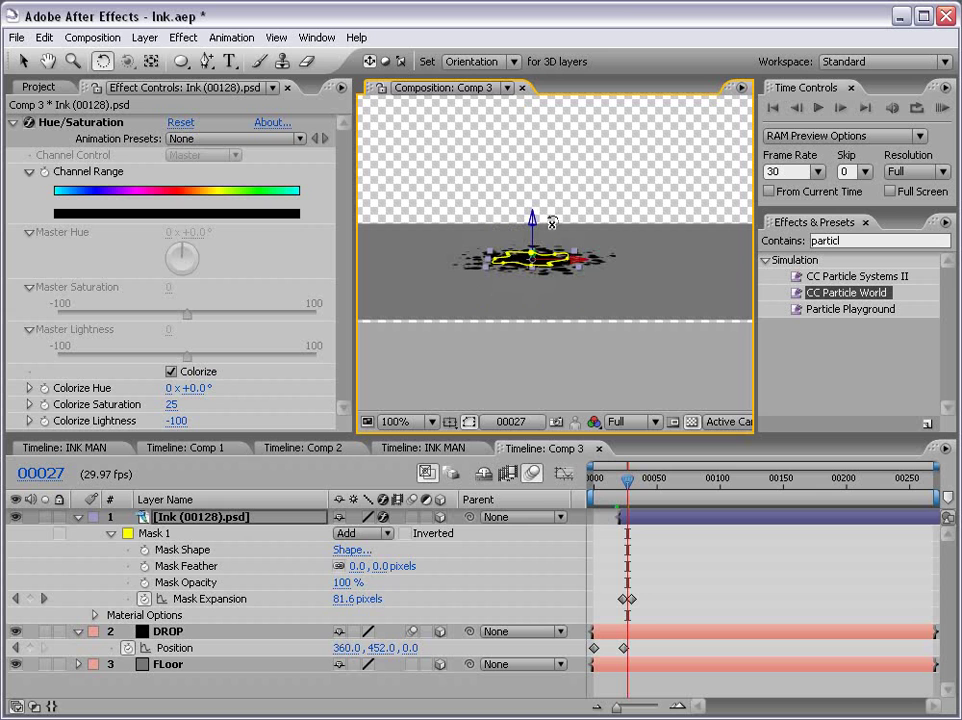
left_click(659, 556)
- Shift the splatter layer about two frames earlier in time so that it starts spreading before the drop fully lands
left_click_drag(628, 486, 622, 486)
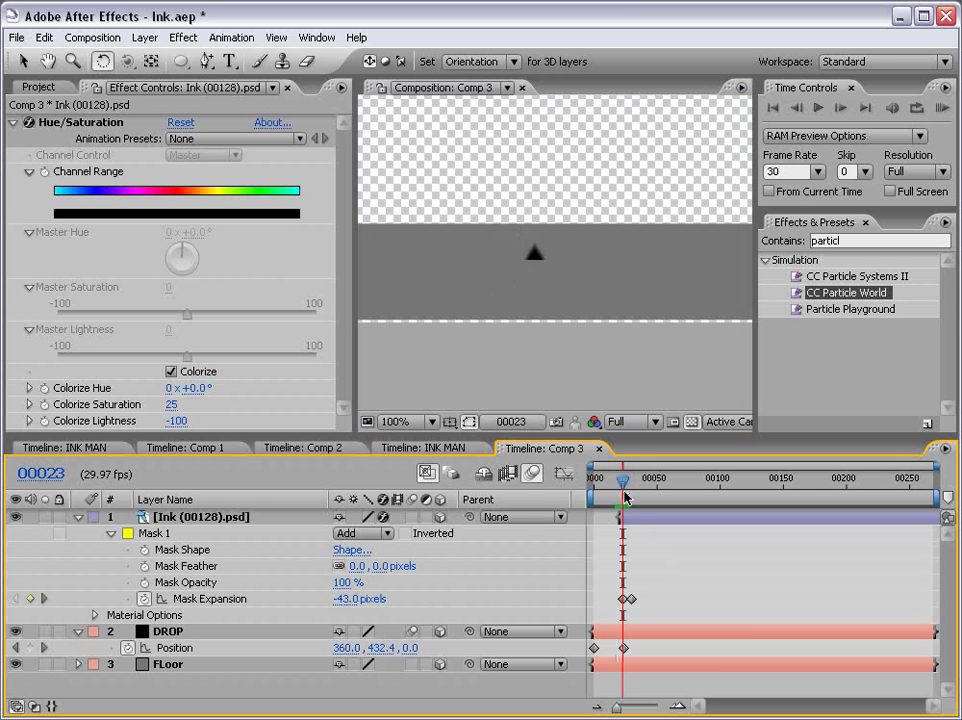
key("equal")
key("equal")
key("equal")
left_click_drag(662, 521, 645, 519)
key("Page_Up")
left_click(645, 555)
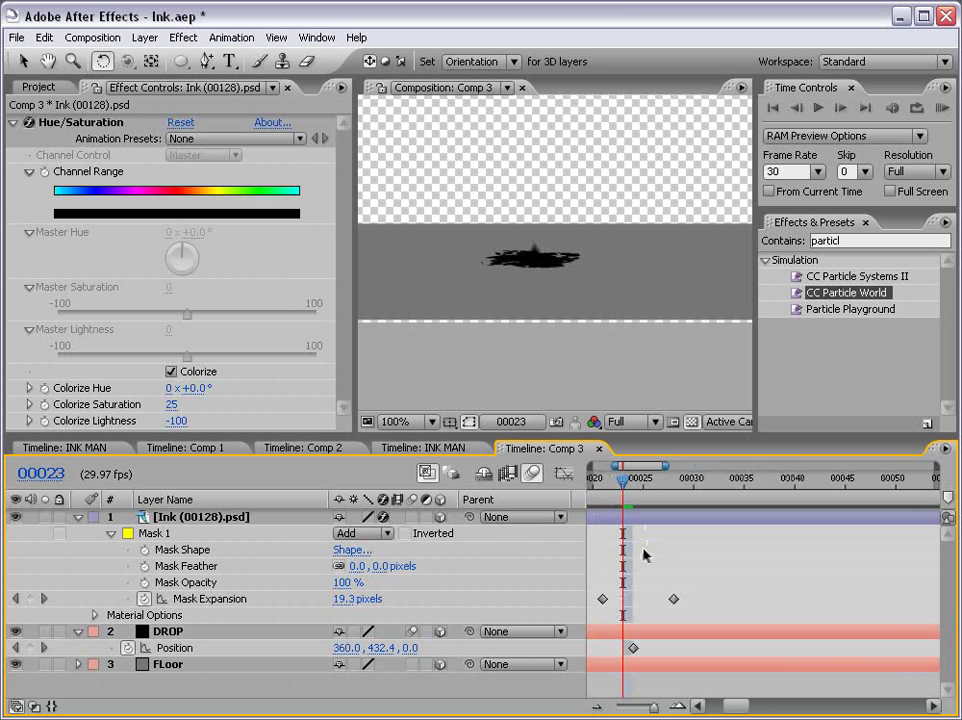
- Step through the frames around the impact and play back the drop and splatter in an enlarged composition view
key("Page_Up")
key("Page_Down")
key("Page_Down")
key("grave")
scroll(537, 251, "up", 1)
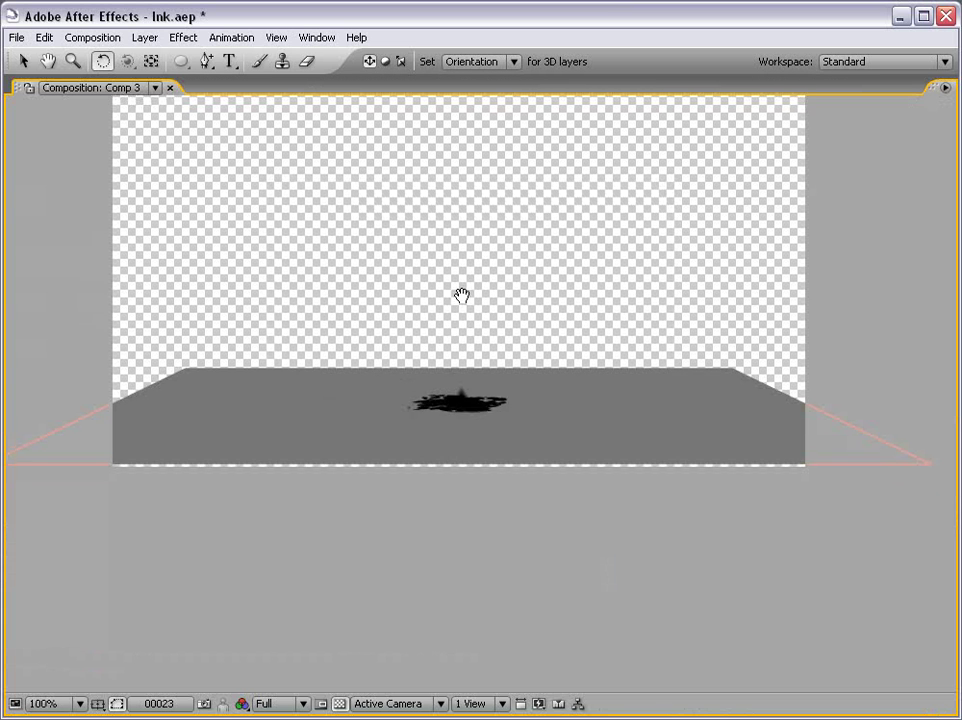
key("space")
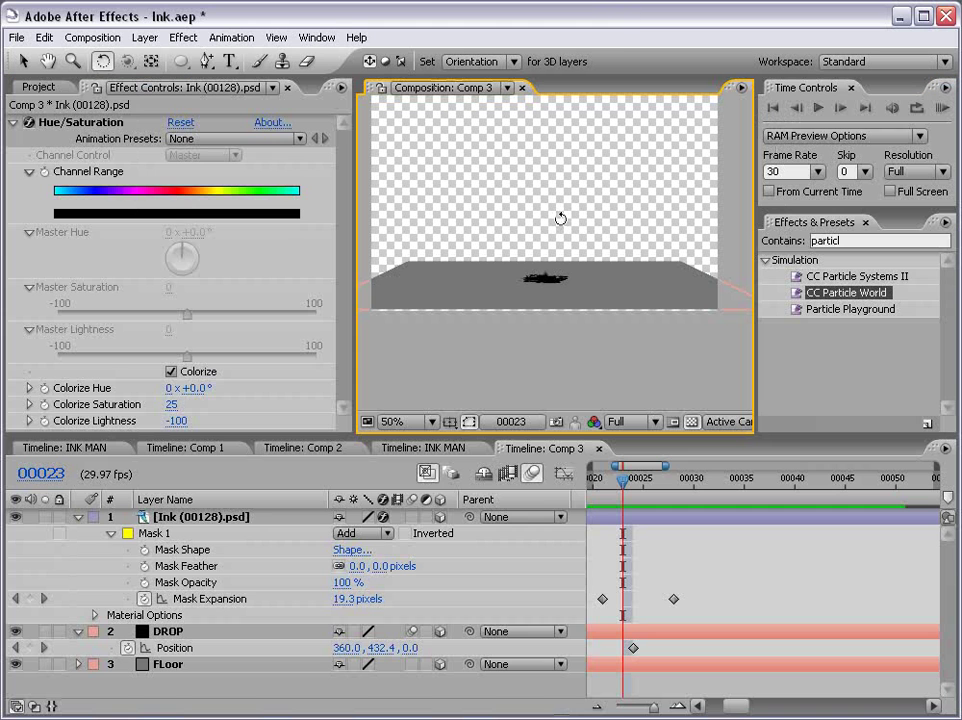
key("grave")
- Add a new camera with the 35mm preset to the composition
left_click(142, 37)
mouse_move(366, 58)
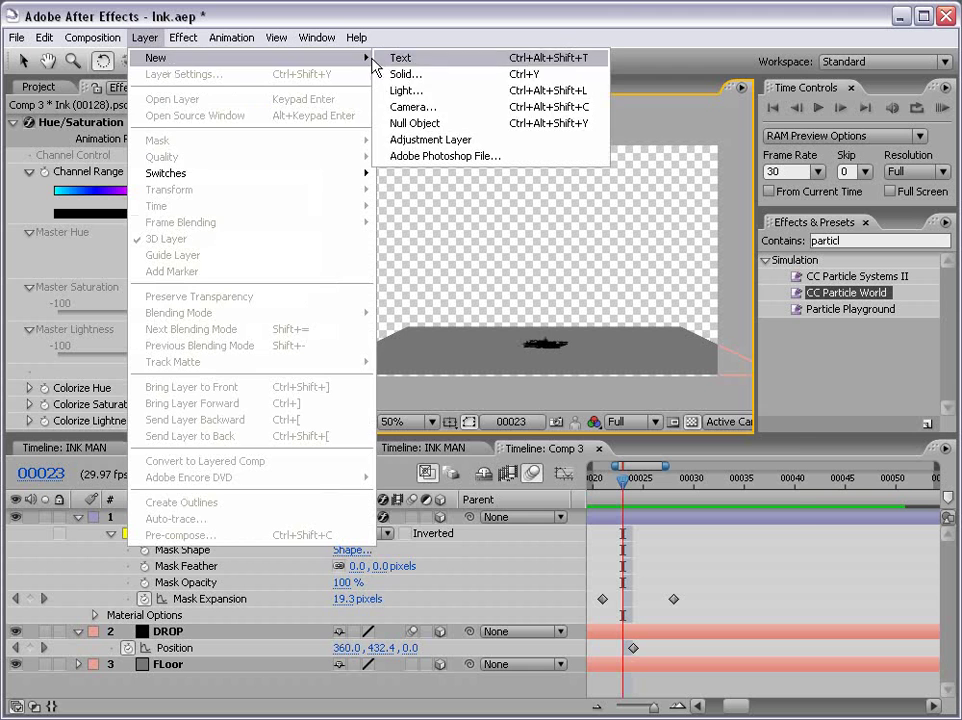
left_click(405, 106)
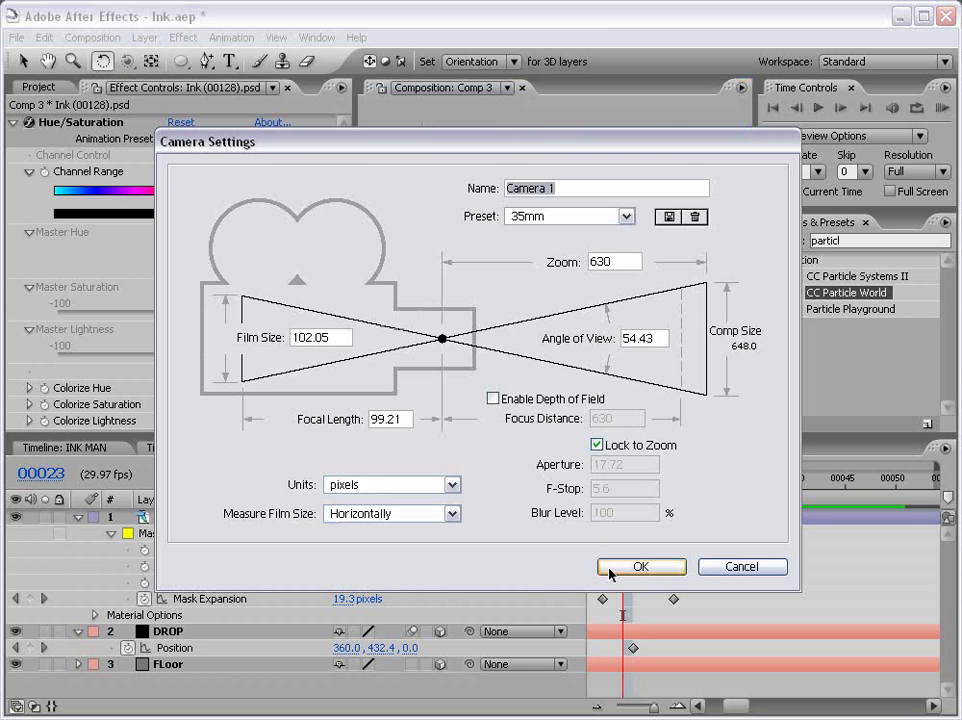
left_click(637, 564)
- Orbit the camera to an angled view of the floor at frame 0 and start keyframing its position
left_click(127, 61)
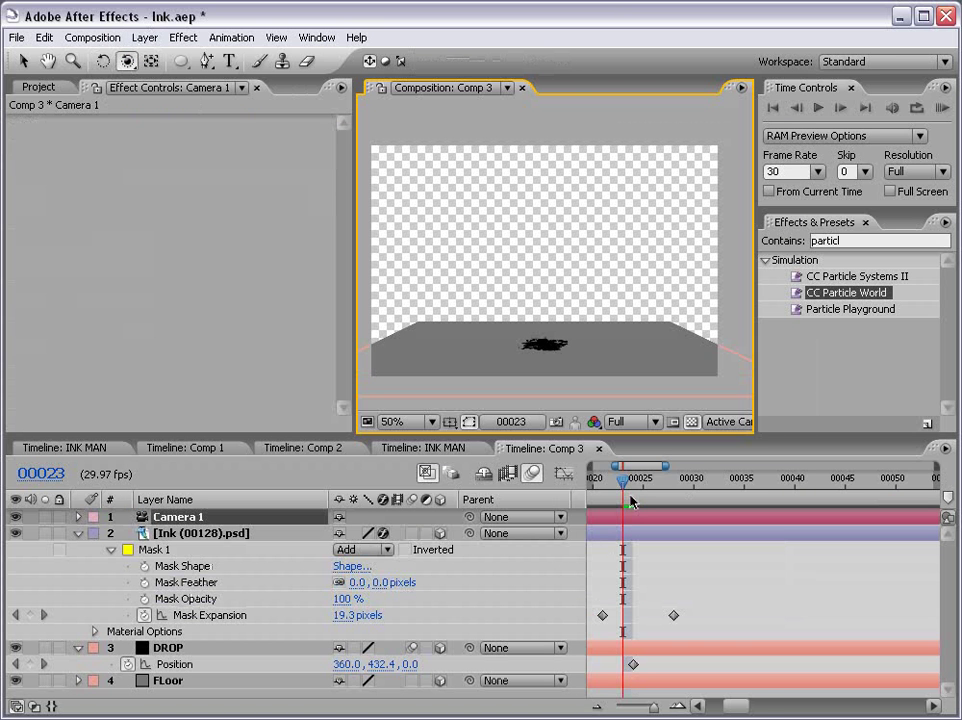
key("minus")
key("minus")
key("minus")
left_click_drag(624, 483, 591, 483)
left_click_drag(583, 271, 522, 284)
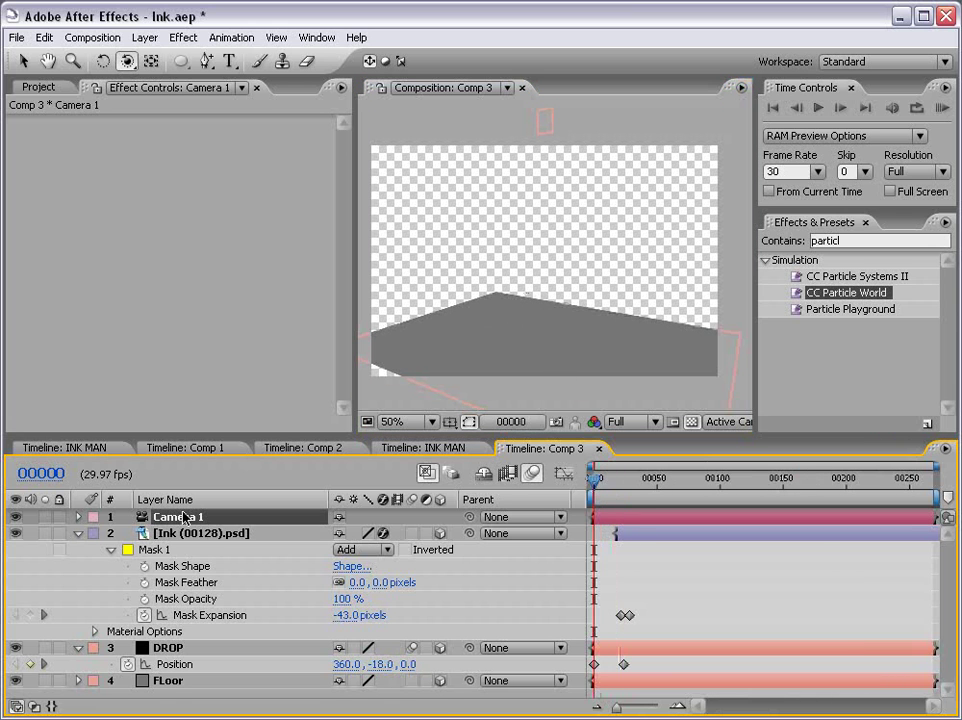
key("p")
left_click(128, 533)
- Orbit and track the camera to a new view of the splatter at about frame 43, adding a second position keyframe
left_click_drag(594, 478, 648, 483)
left_click_drag(630, 340, 585, 329)
left_click_drag(127, 61, 175, 80)
left_click_drag(466, 255, 625, 299)
- End the work area at frame 58 and apply Easy Ease to both camera position keyframes
mouse_move(652, 497)
left_mouse_down()
mouse_move(590, 494)
mouse_move(668, 484)
left_mouse_up()
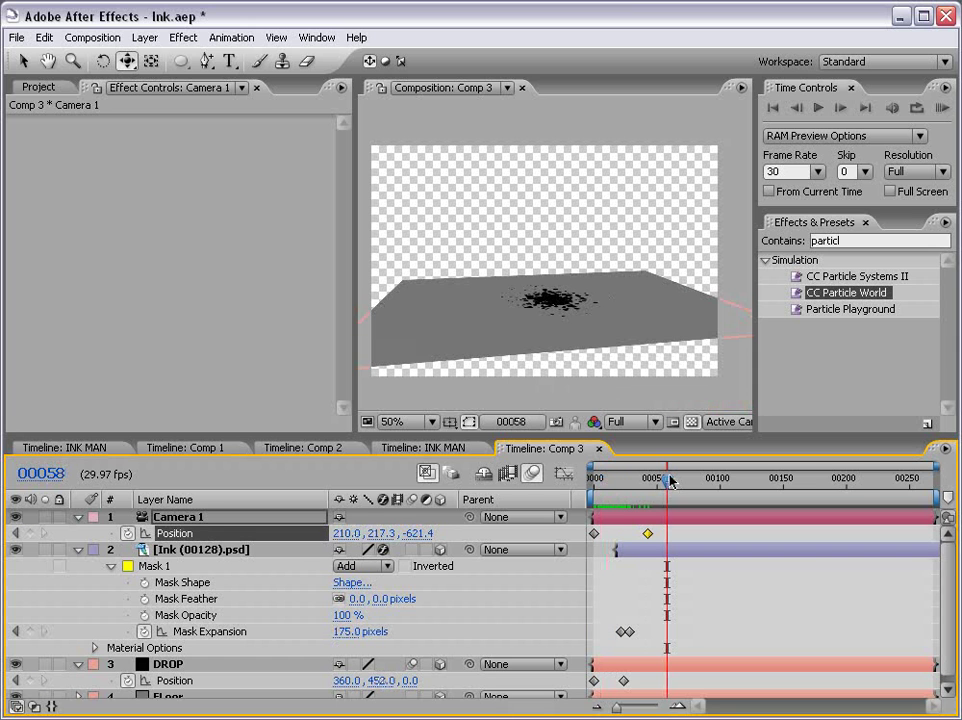
left_click(189, 533)
key("F9")
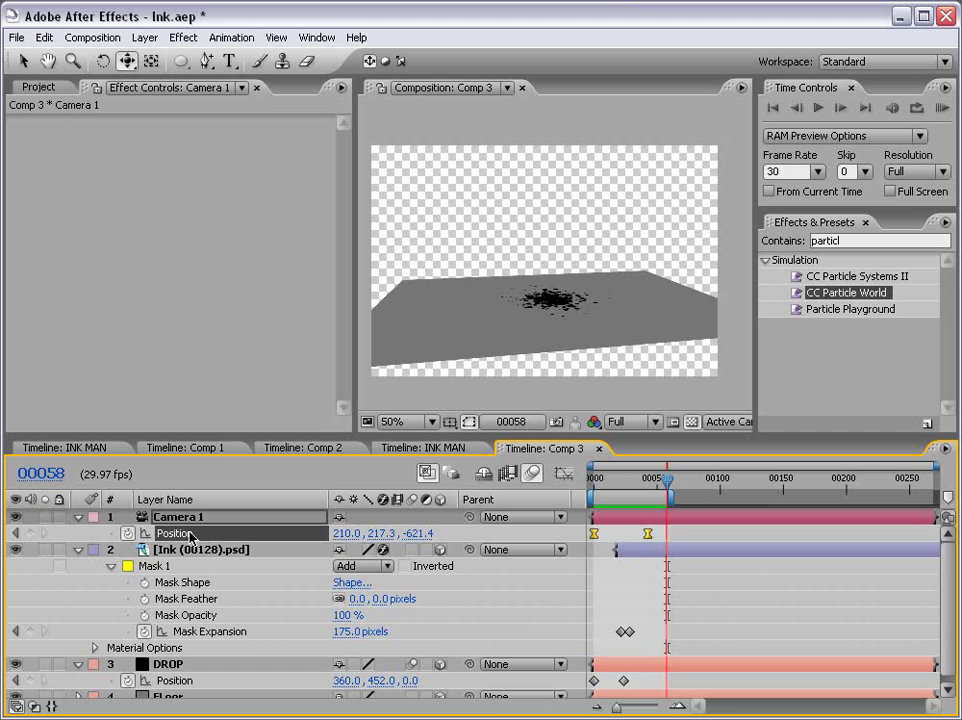
key("v")
left_click(716, 589)
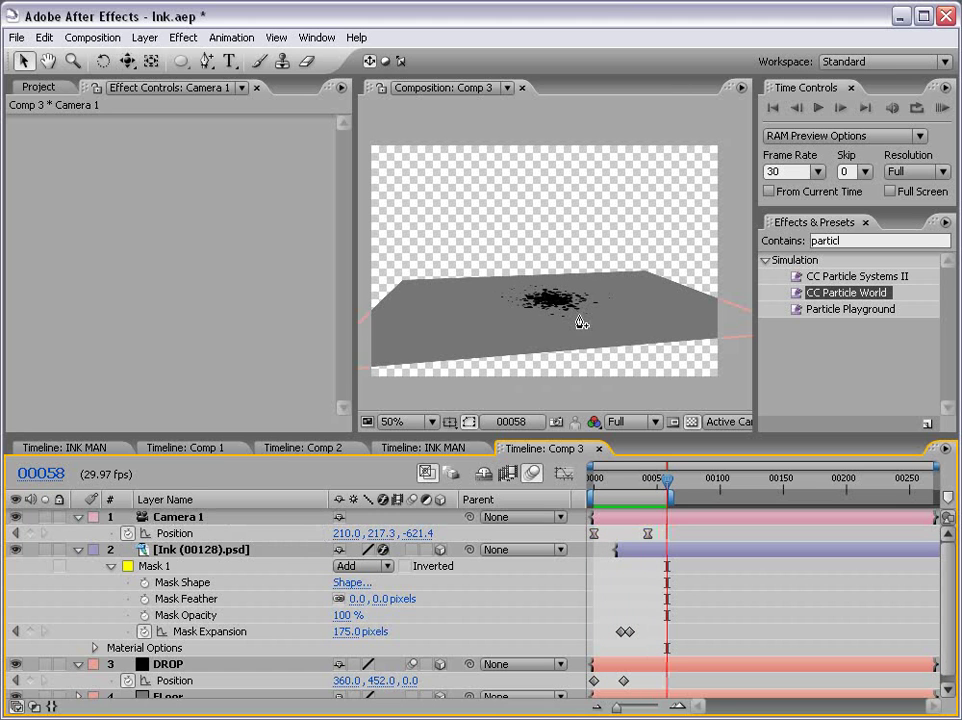
- Turn off Comp 3's transparency grid and run a RAM preview of the ink drop animation in Comp 1
left_click(691, 422)
left_click(292, 450)
left_click(217, 452)
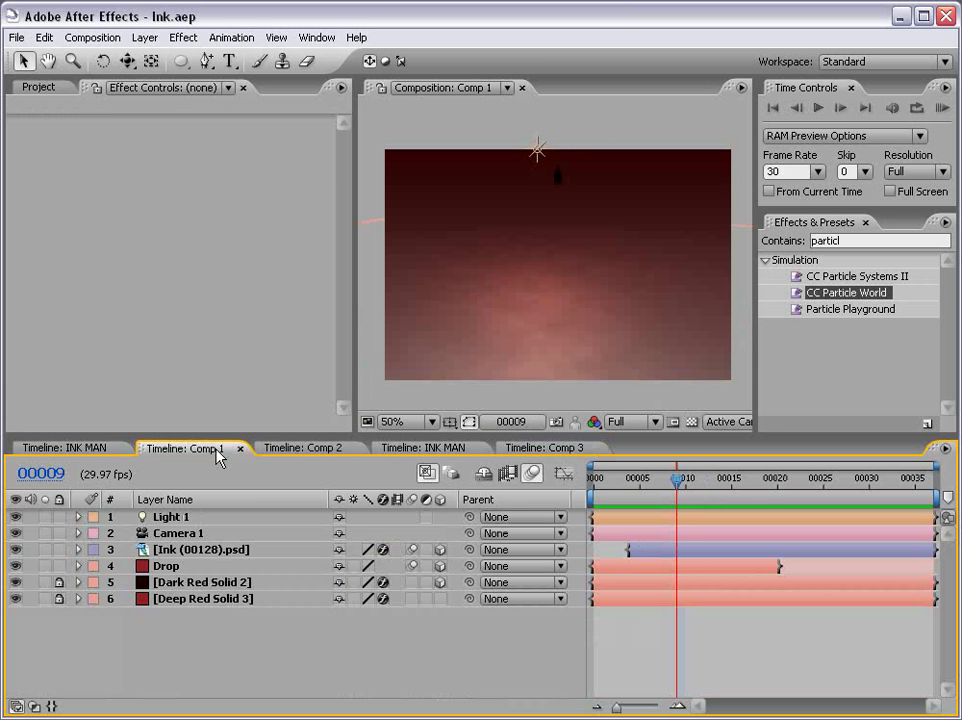
key("KP_0")
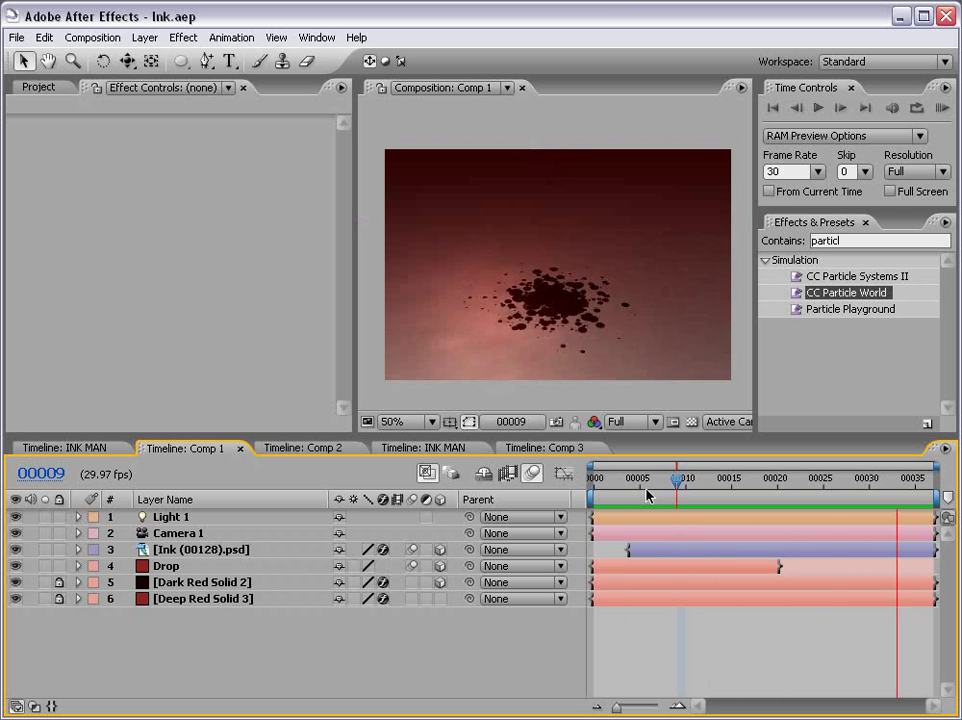
key("space")
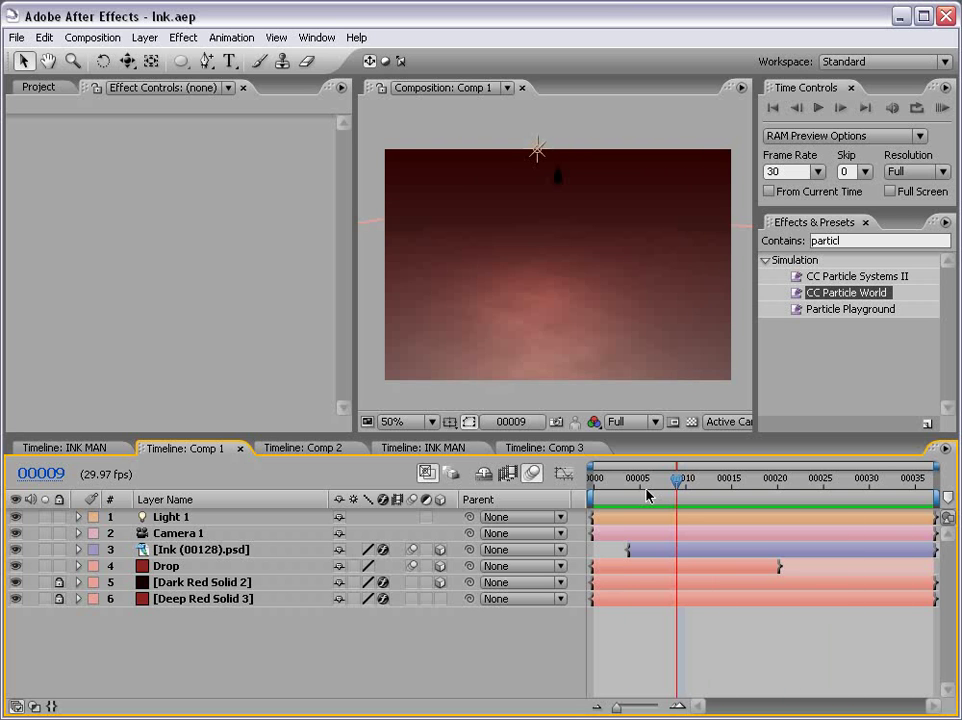